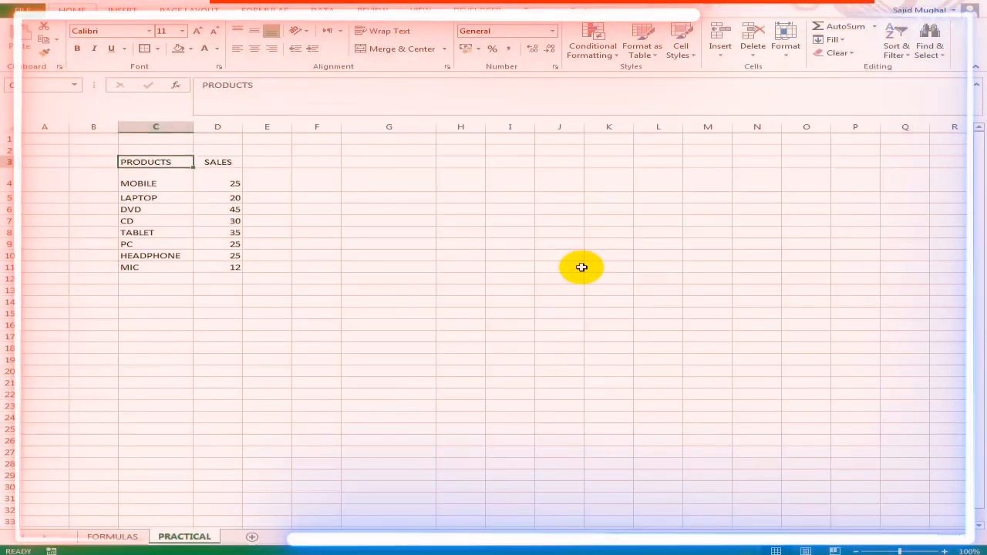
- Apply borders to the PRODUCTS and SALES header cells in C3:D3
key("shift+Right")
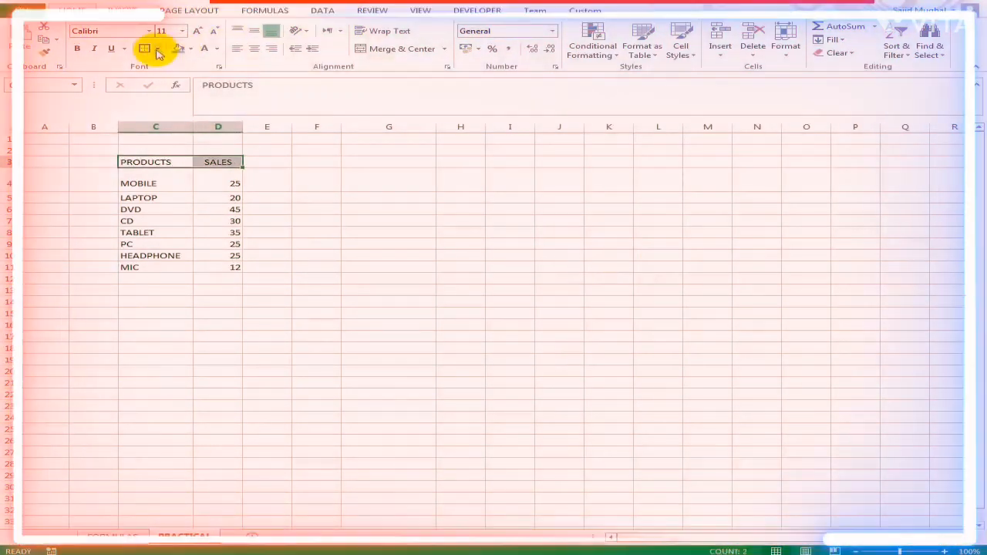
left_click(159, 196)
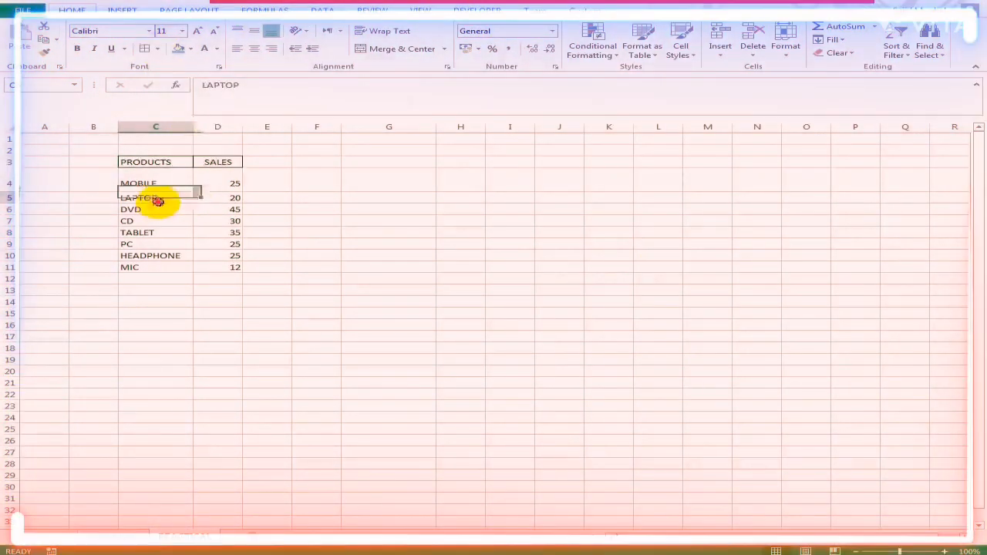
- Enter the label "Total :" in cell C12, directly below the last product
key("Down")
key("Down")
key("Down")
key("Down")
key("Down")
key("Down")
key("Down")
type("Total")
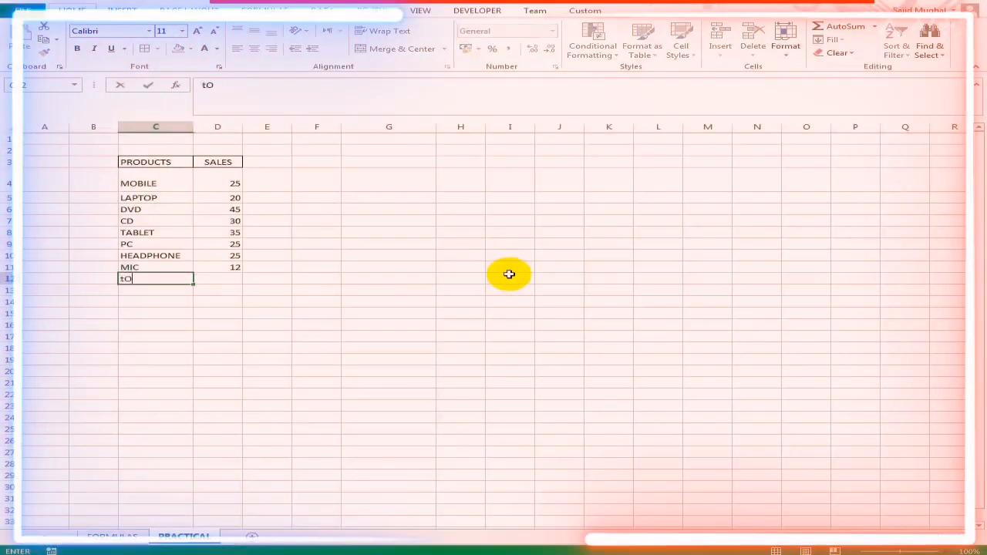
key("Return")
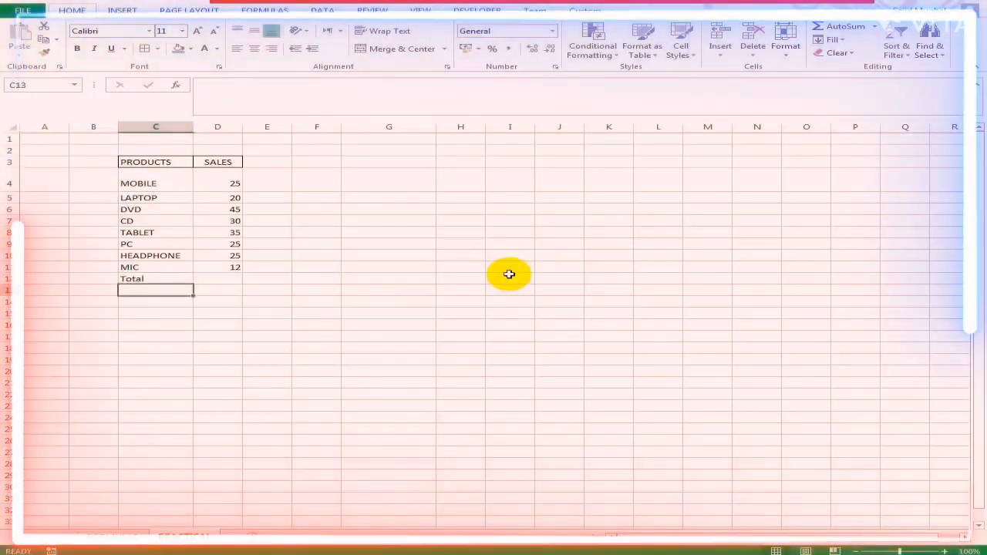
key("Up")
key("F2")
type(":")
key("Return")
- Total the sales figures in cell D12 with the formula =SUM(D4:D11)
key("Up")
key("Right")
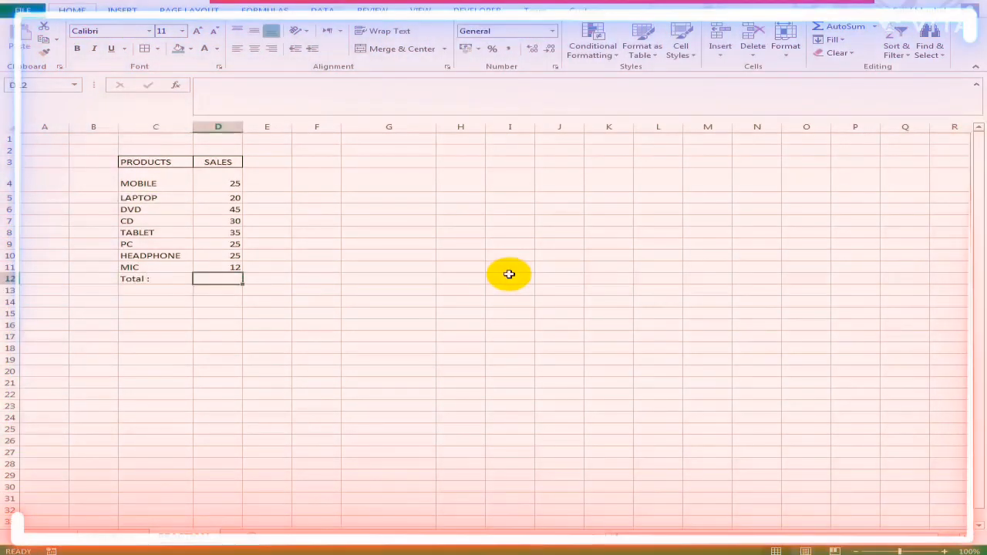
type("=sum(")
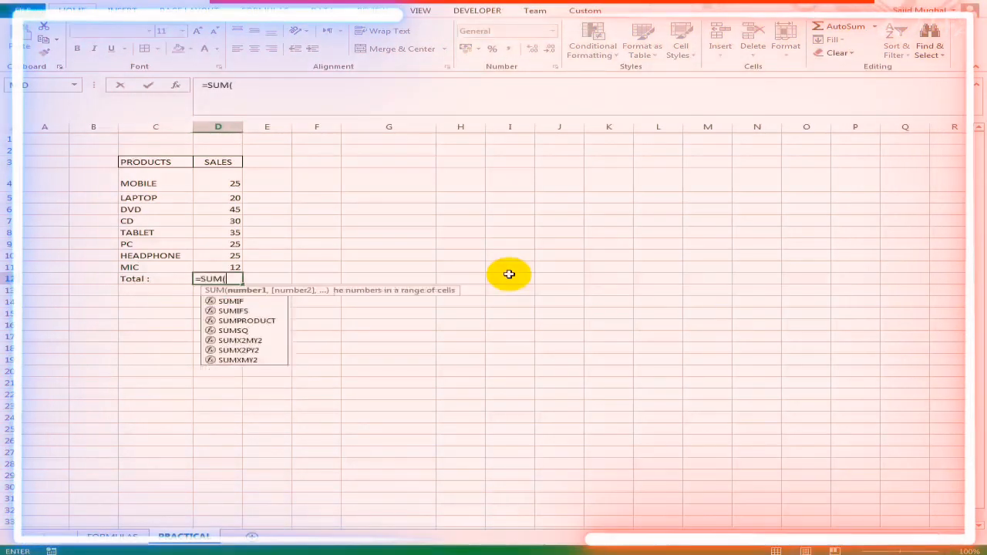
left_click_drag(237, 176, 227, 263)
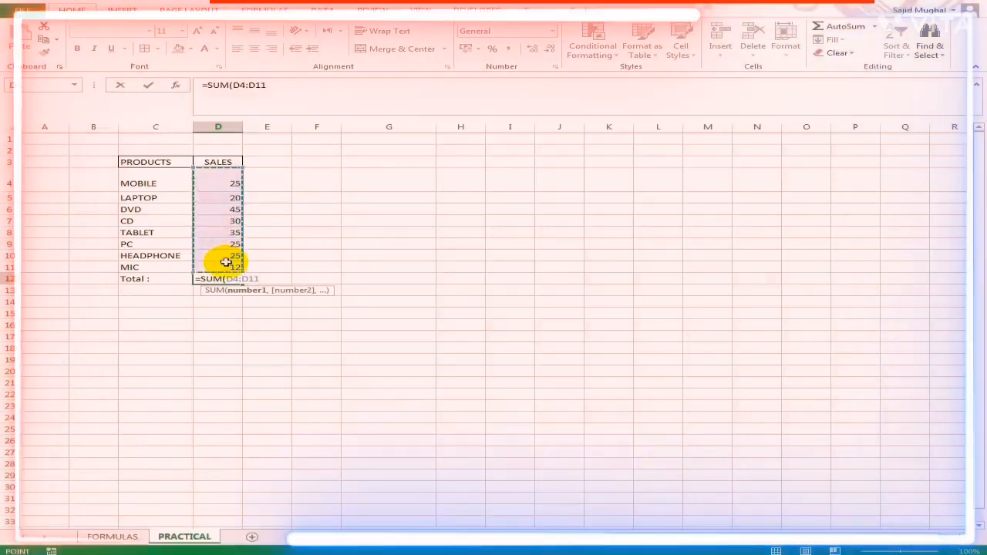
key("Return")
- Increase the font size of the Total row cells C12:D12 to 16
key("Up")
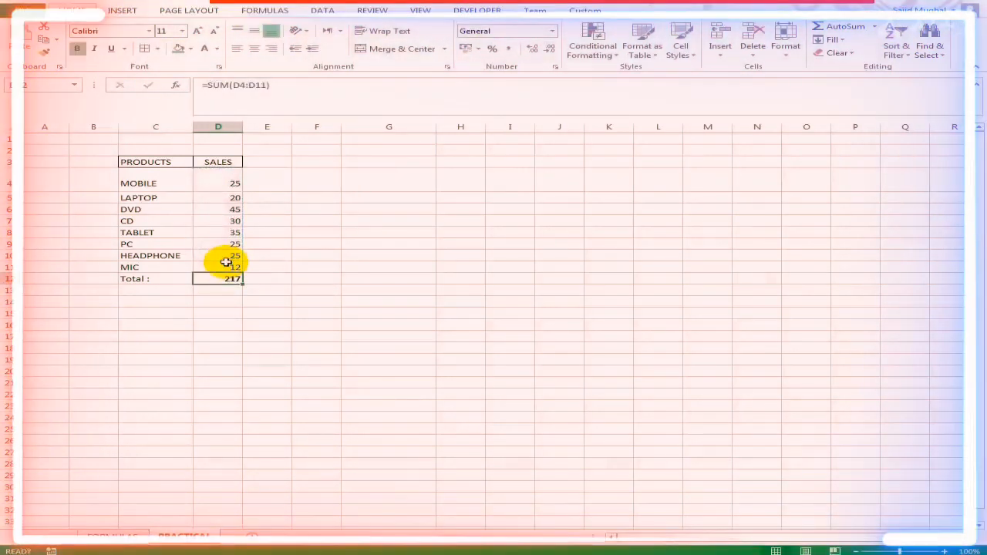
key("shift+Left")
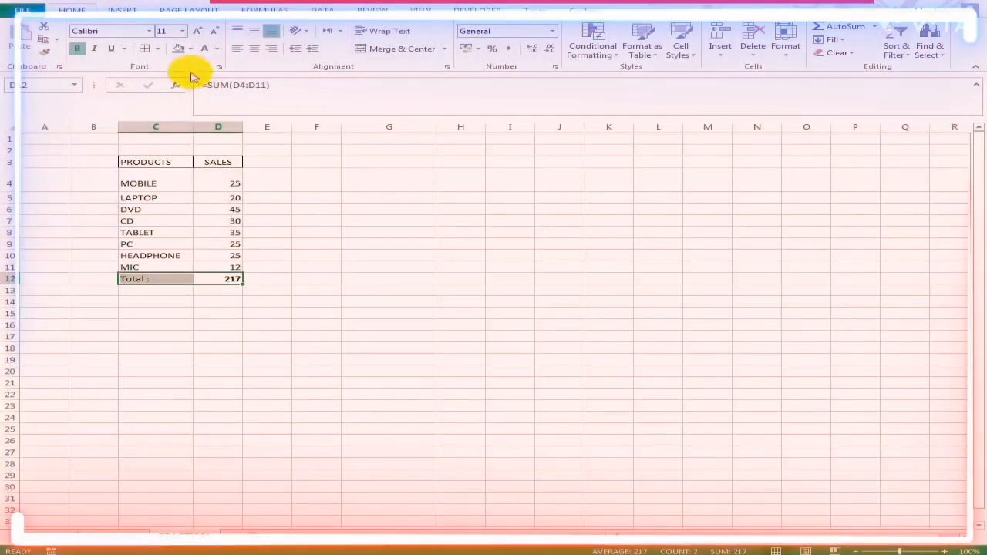
left_click(198, 31)
left_click(197, 31)
left_click(197, 30)
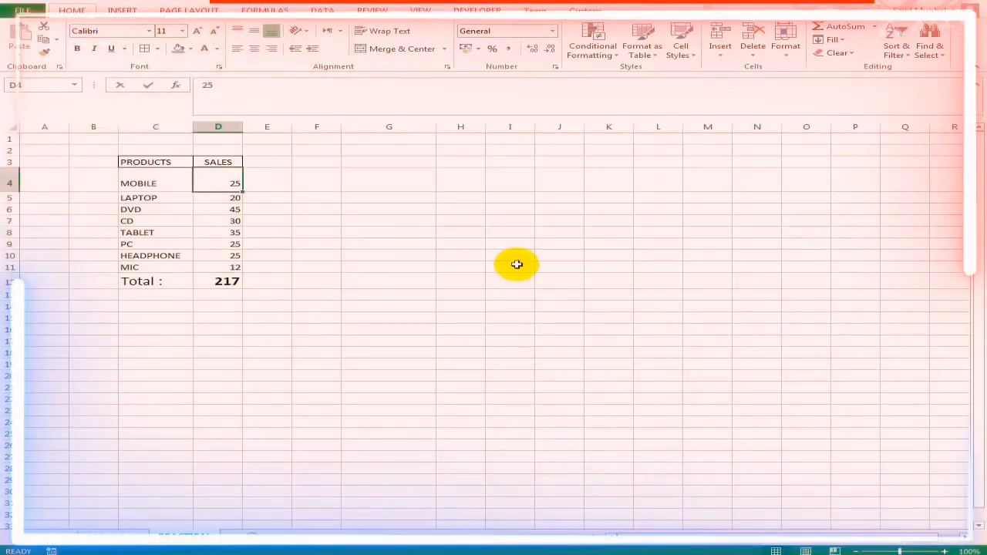
- Set the MOBILE sales in D4 to 50 and the LAPTOP sales in D5 to 25
type("50")
key("Return")
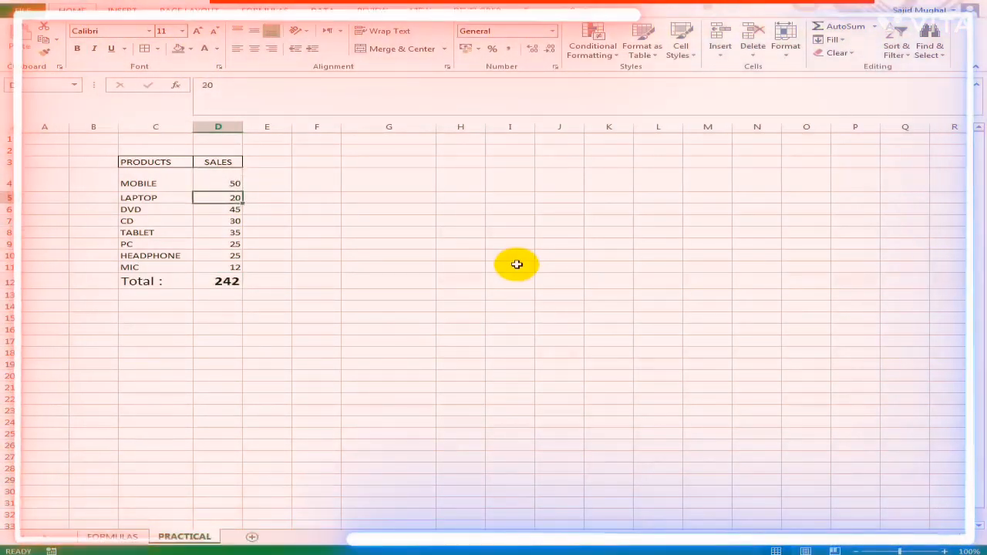
type("25")
key("Return")
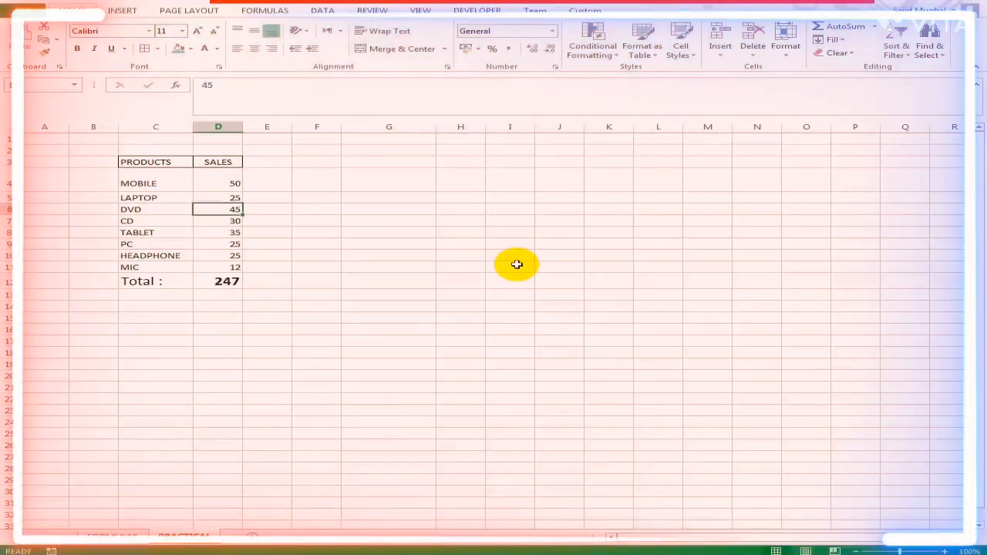
- Try -45 as the DVD sales value in D6, and replace it with 50
type("-45")
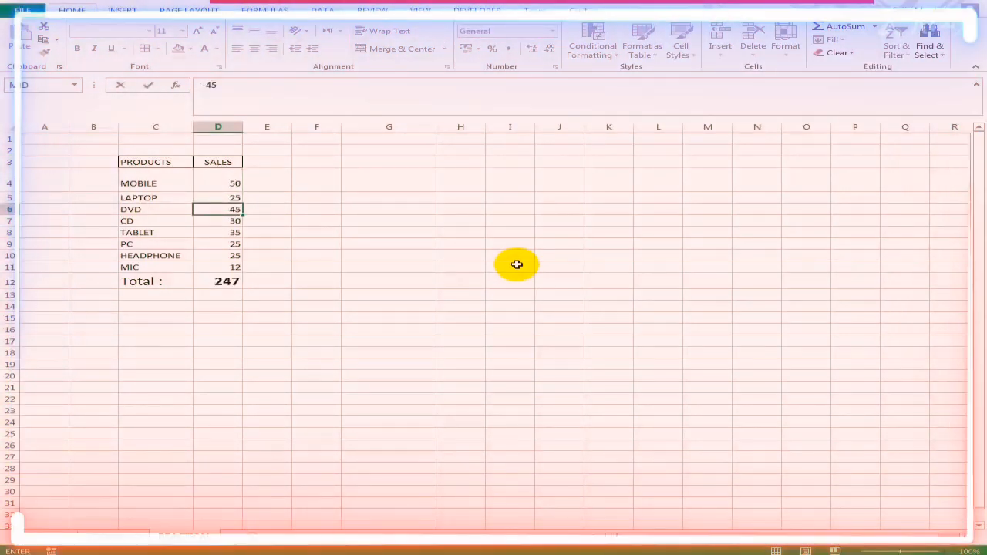
key("Return")
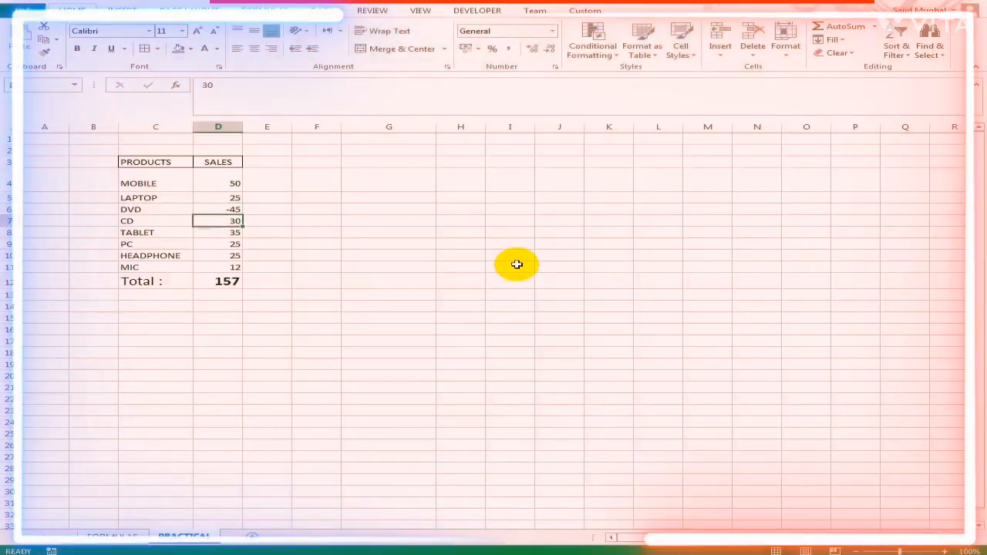
key("Up")
type("50")
key("Return")
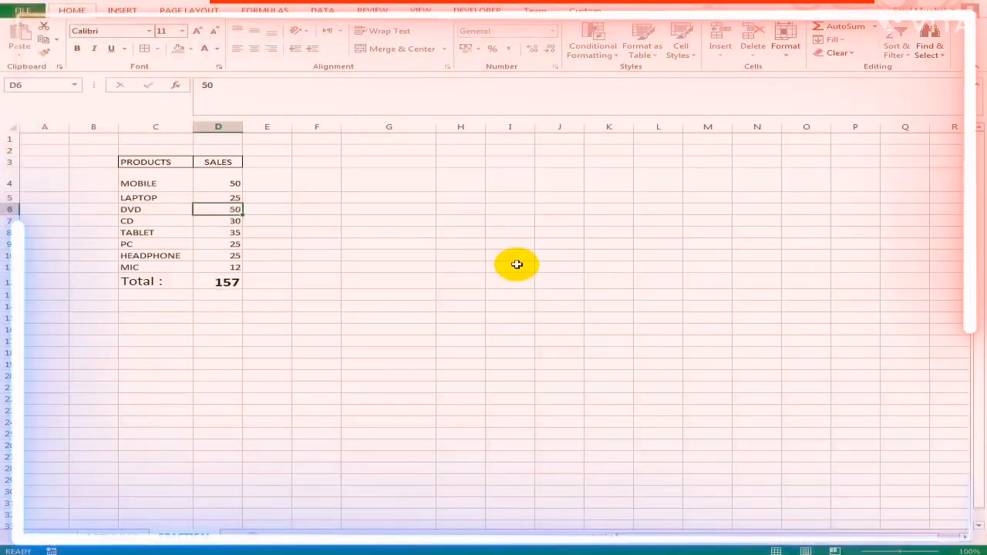
key("Up")
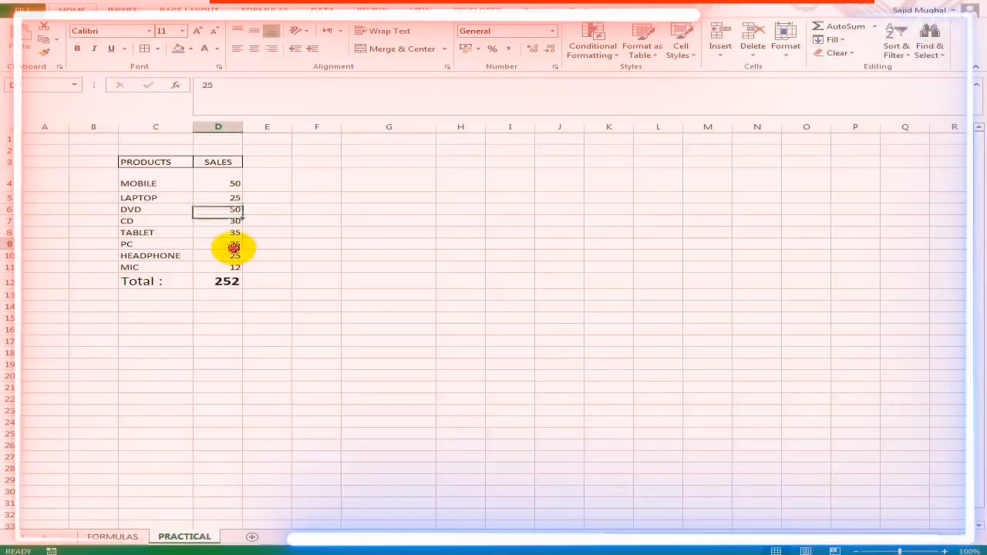
left_click(236, 245)
left_click(233, 284)
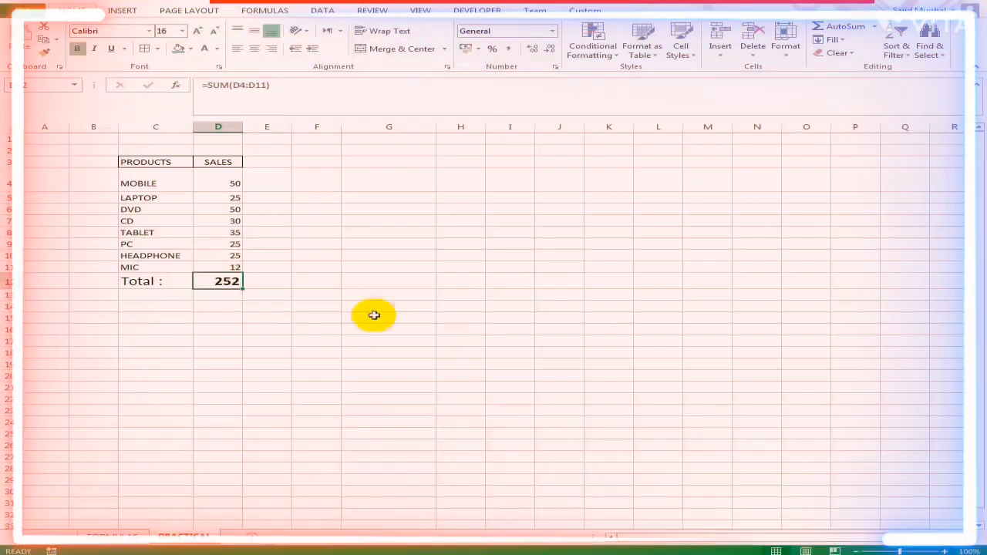
left_click(231, 210)
left_click(227, 280)
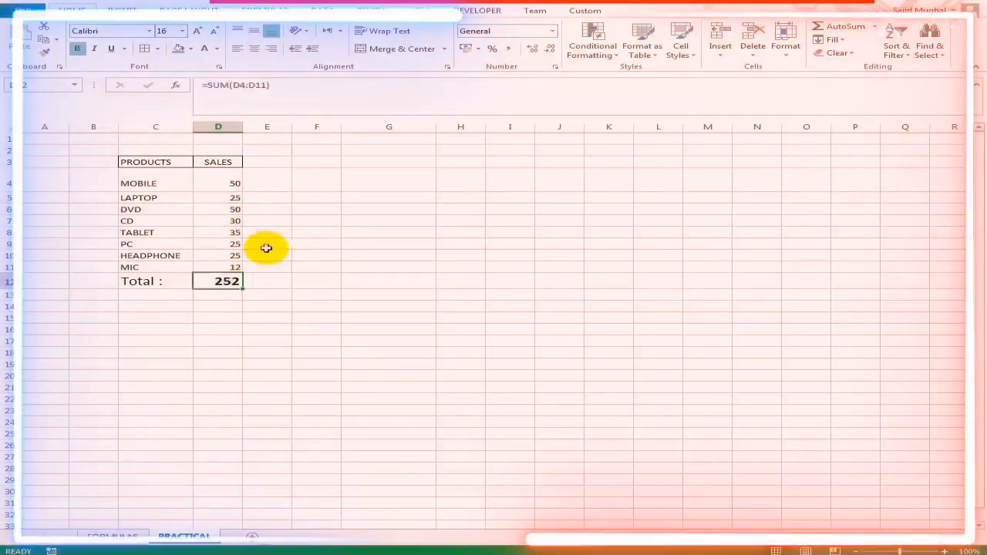
- Try calculating the sales total in cell E9 with a manual formula starting from D4, and undo it
left_click(266, 256)
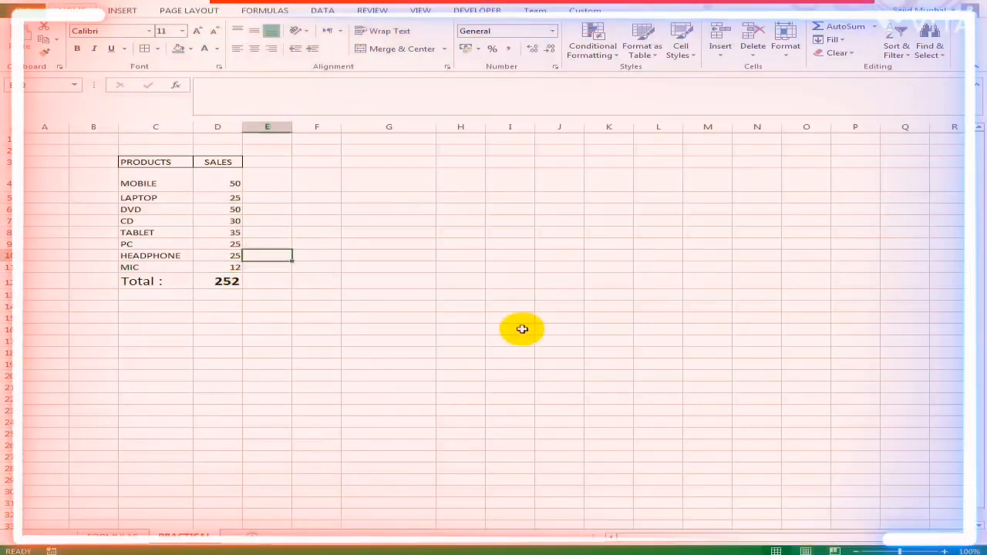
key("Up")
type("=")
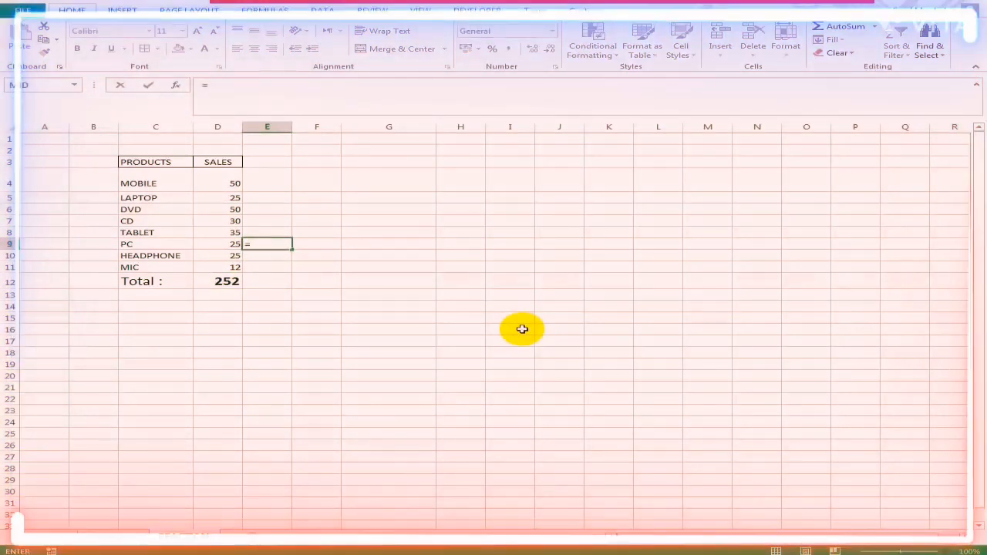
left_click(226, 183)
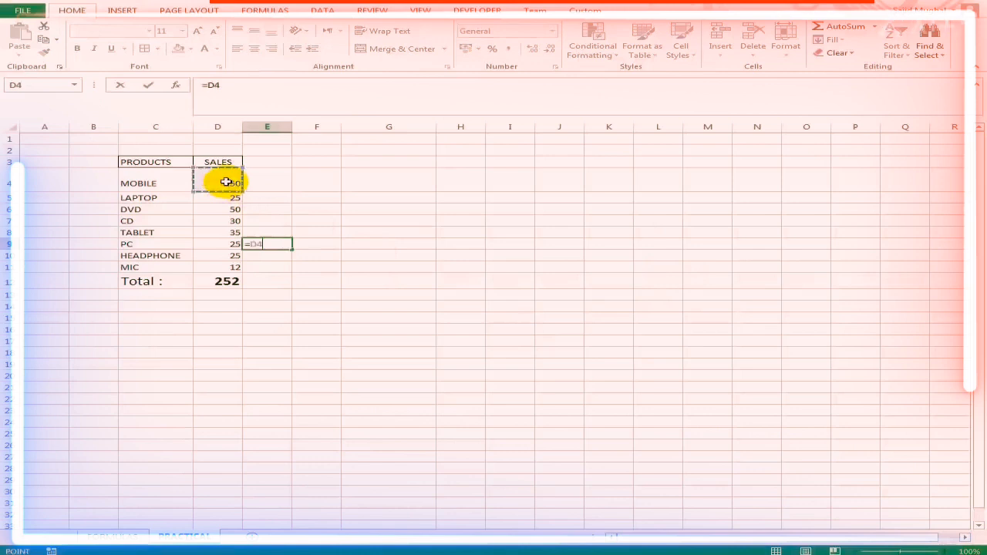
key("Return")
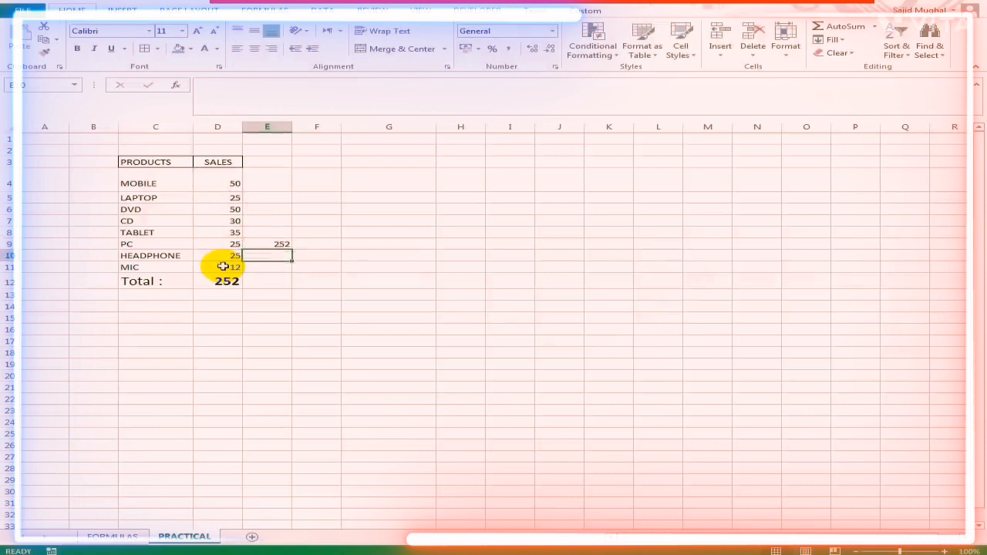
key("ctrl+z")
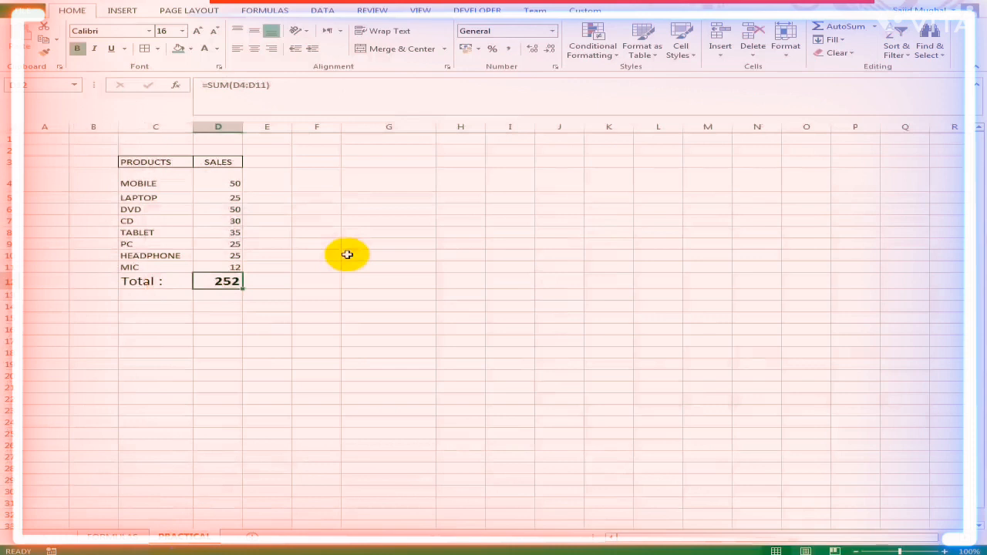
- Add a List data validation to cell G4 with the source =$C$3:$C$11
left_click(378, 180)
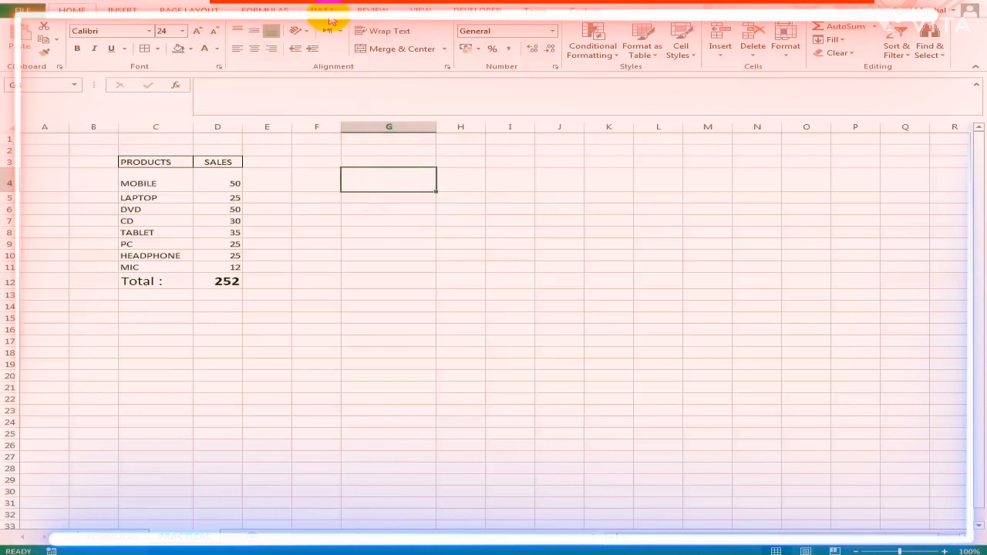
left_click(324, 10)
left_click(559, 52)
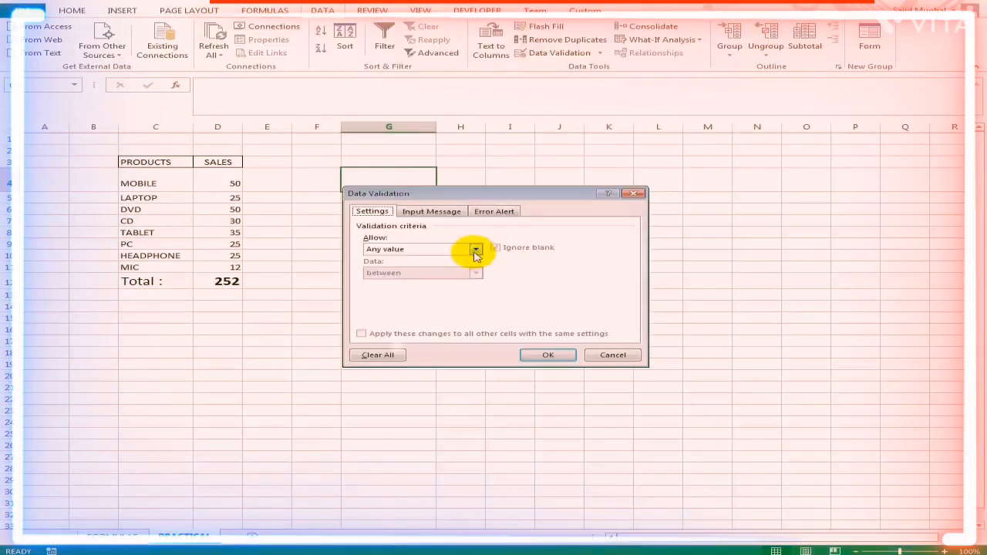
left_click(476, 249)
left_click(417, 290)
left_click(553, 297)
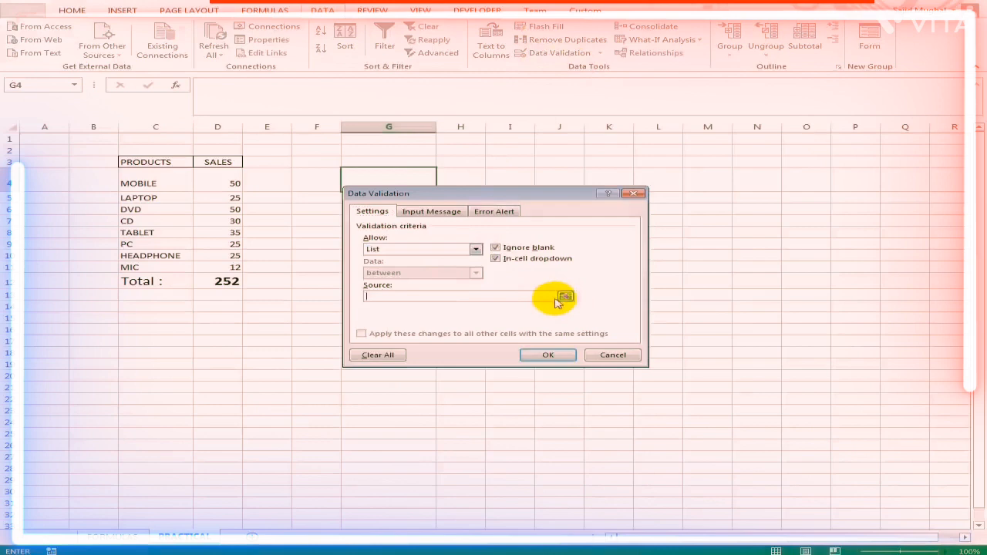
left_click(566, 296)
left_click_drag(150, 162, 167, 263)
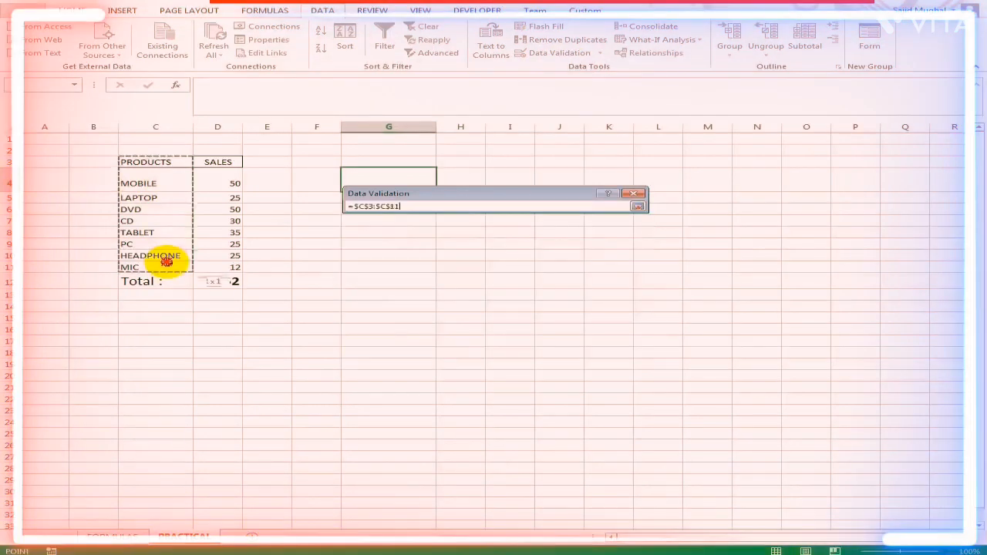
left_click(638, 206)
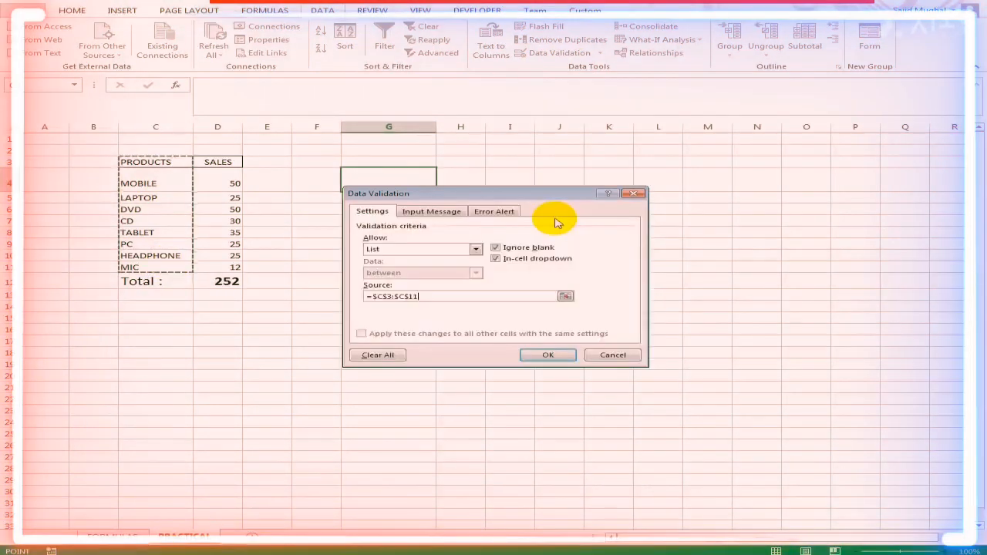
key("Return")
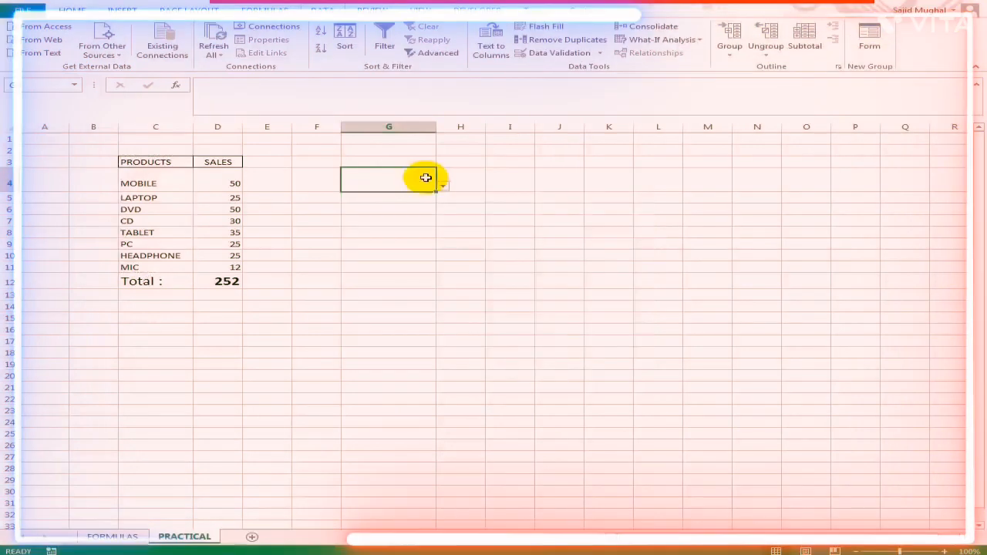
- Give the dropdown cell G4 a blue fill and choose TABLET from its list
left_click(71, 10)
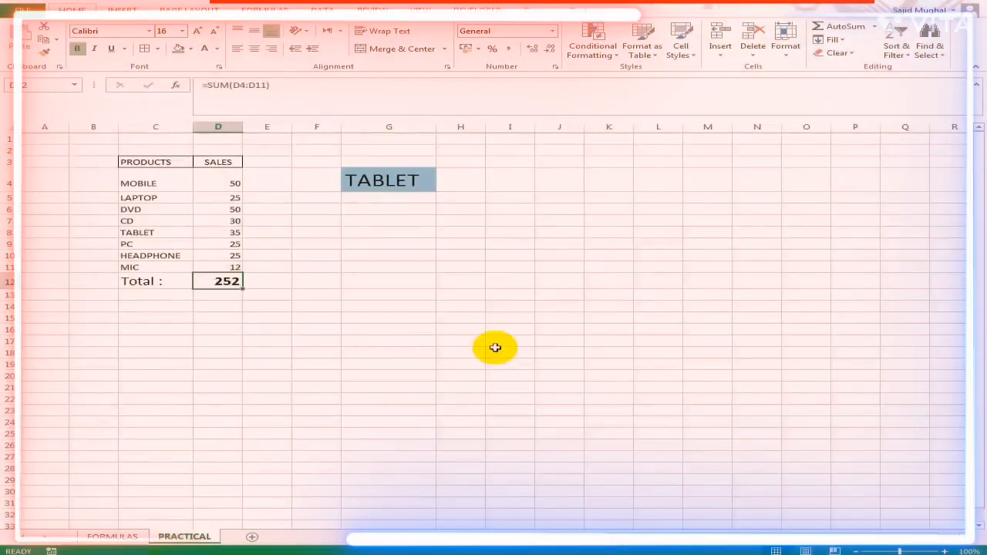
- Review the SUM formula in cell D12 on the PRACTICAL sheet
key("F2")
key("Return")
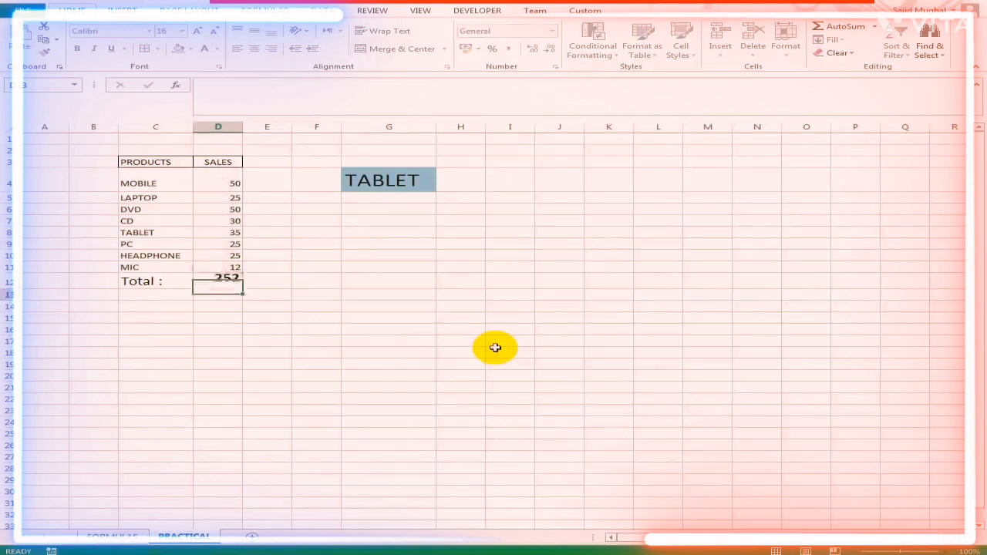
key("Up")
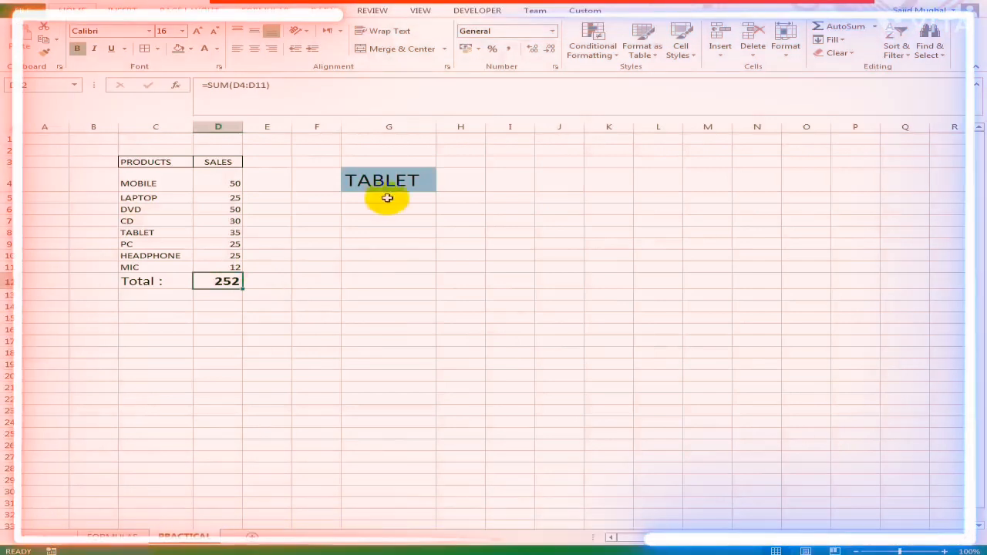
- Enter the formula =SUMIF($C$3:$D$11,G4,D3:D11) in cell G5, below the product dropdown
left_click(387, 198)
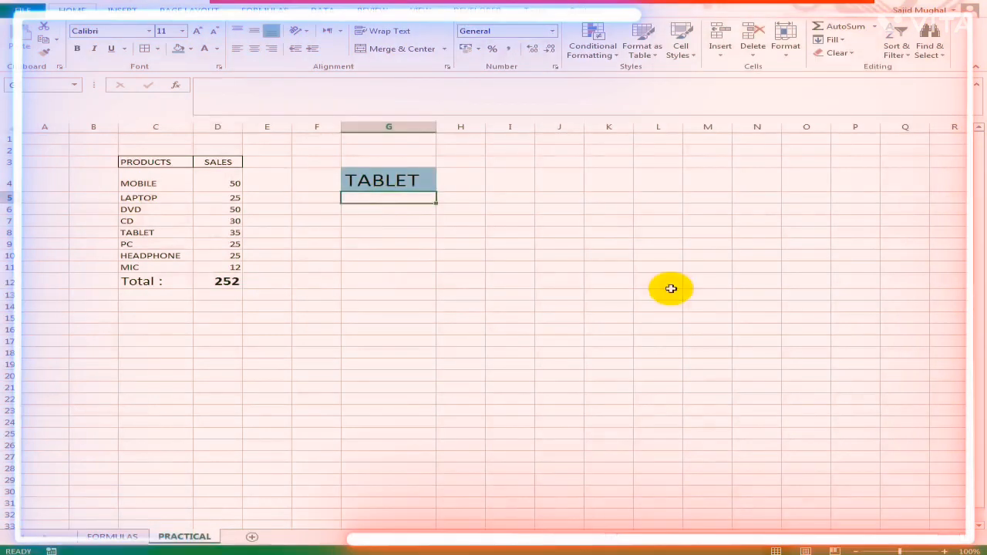
type("=sumi")
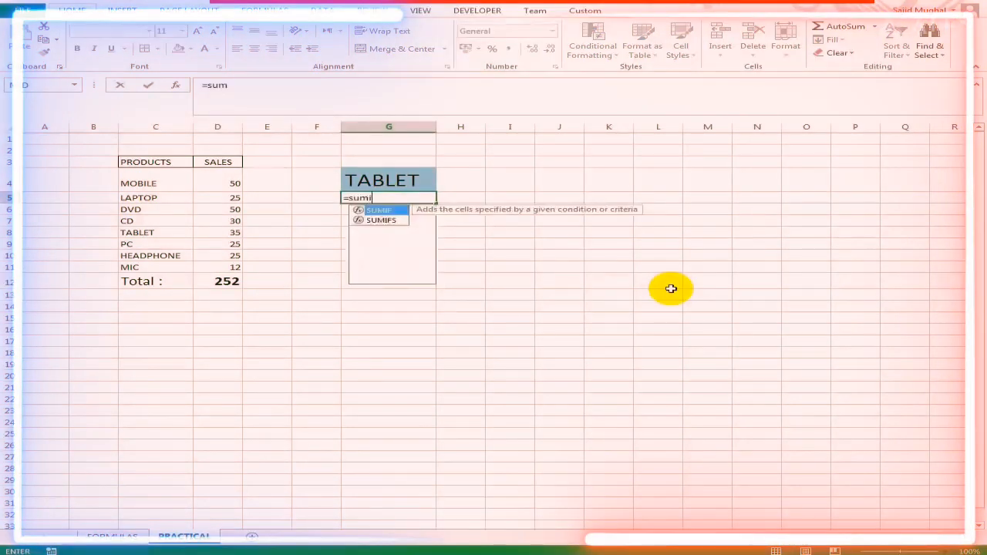
double_click(395, 211)
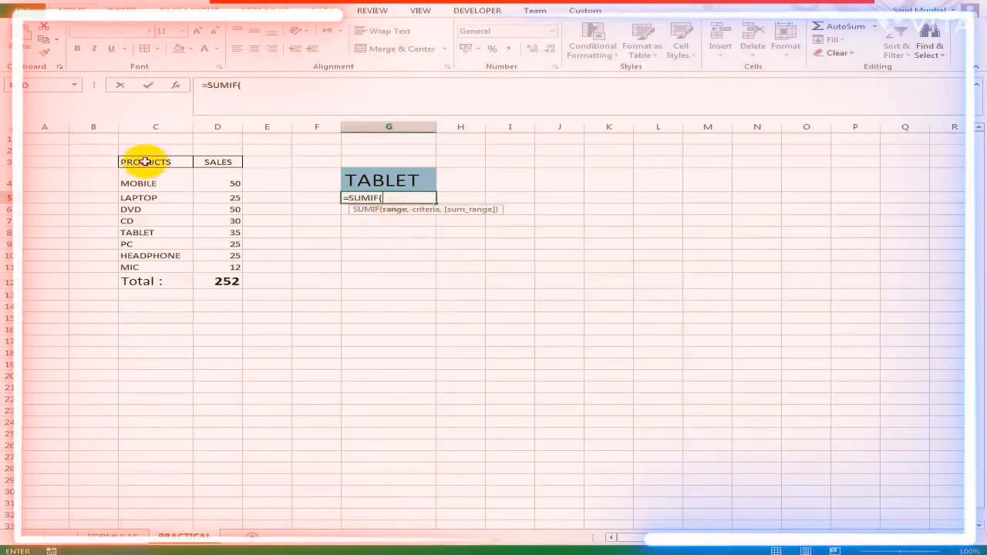
left_click_drag(145, 161, 236, 265)
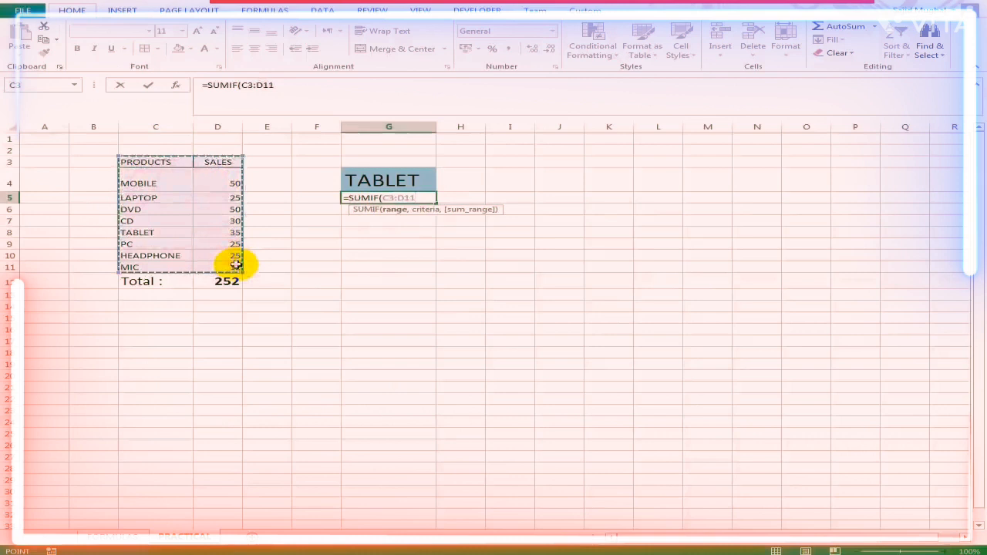
key("F4")
type(",")
left_click(415, 180)
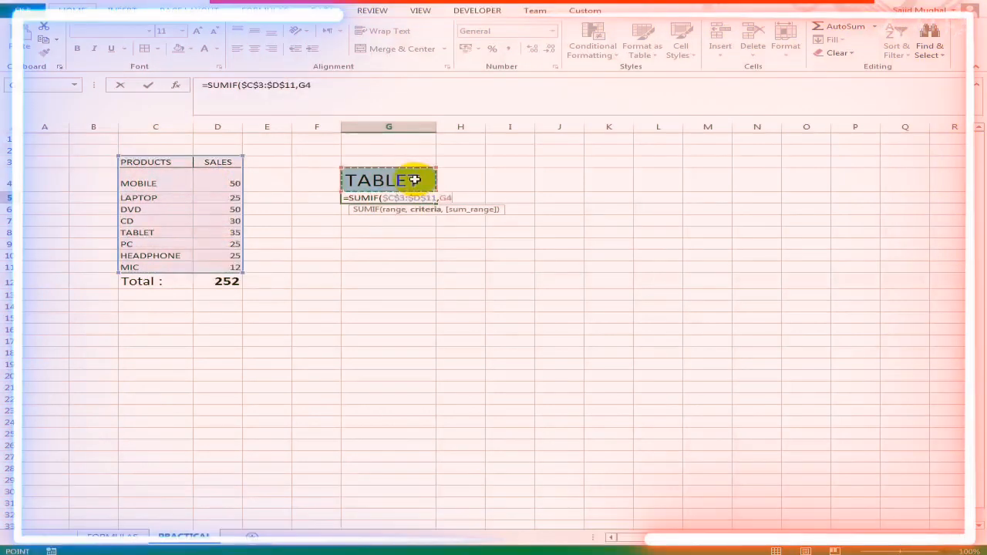
type(",")
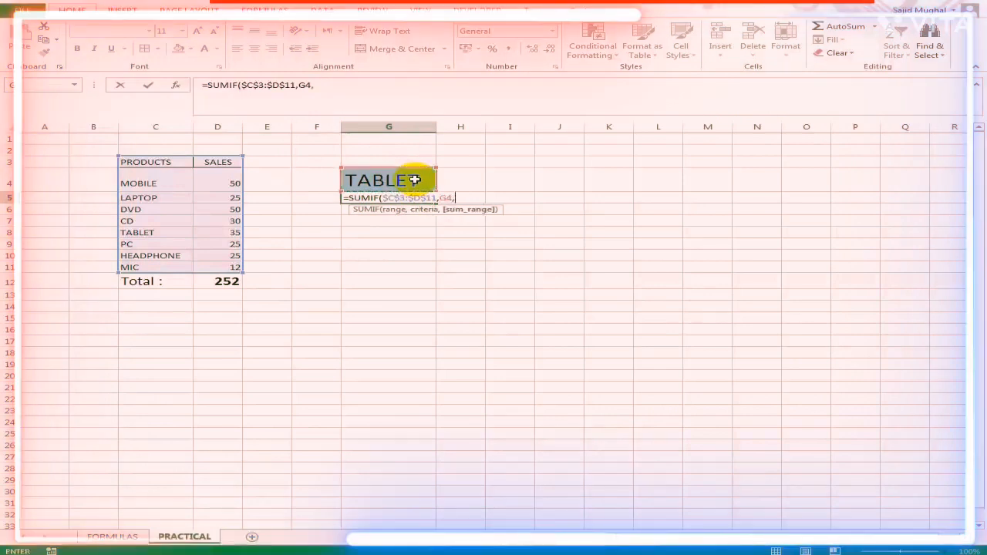
left_click_drag(217, 162, 224, 262)
key("Return")
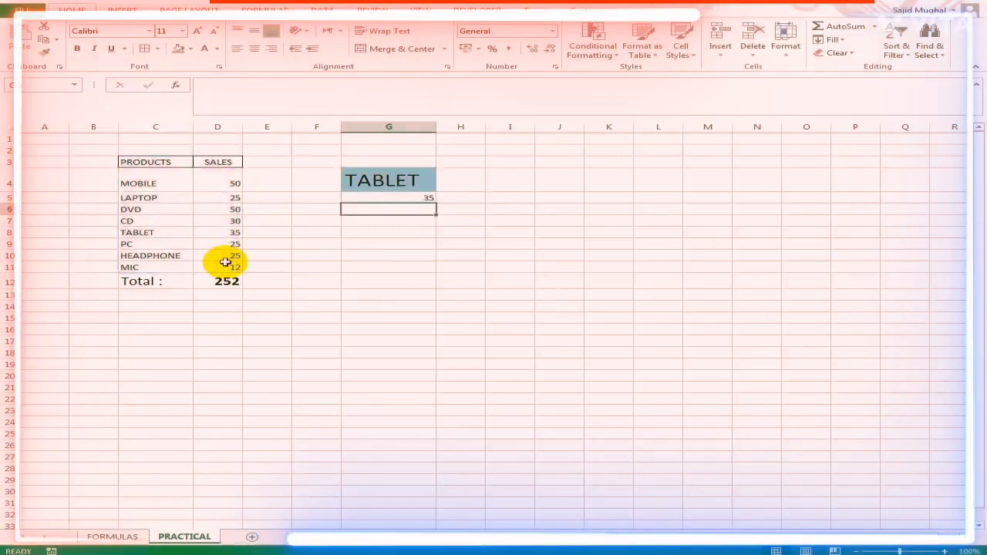
- Enlarge the font of the SUMIF result in cell G5
left_click(426, 188)
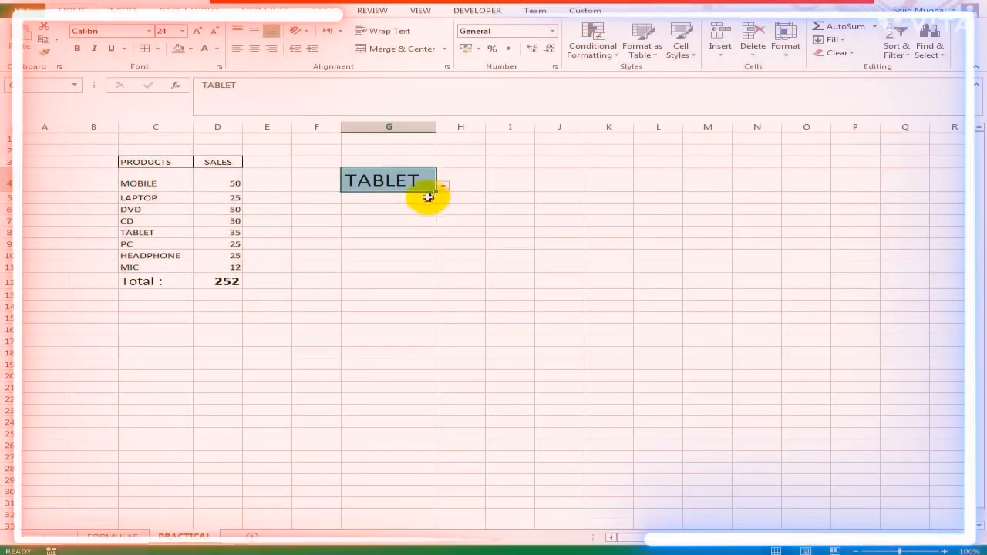
left_click(428, 198)
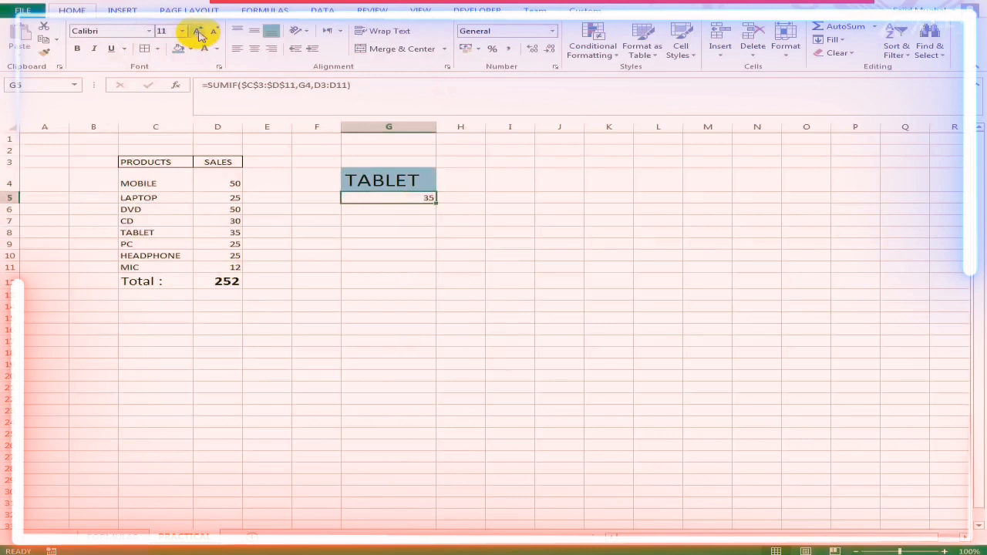
left_click(199, 33)
left_click(199, 33)
left_click(200, 32)
left_click(199, 33)
left_click(199, 32)
left_click(199, 33)
- Test the G4 dropdown by choosing LAPTOP and HEADPHONE, and auto-fit column G to the product name
left_click(430, 187)
left_click(444, 187)
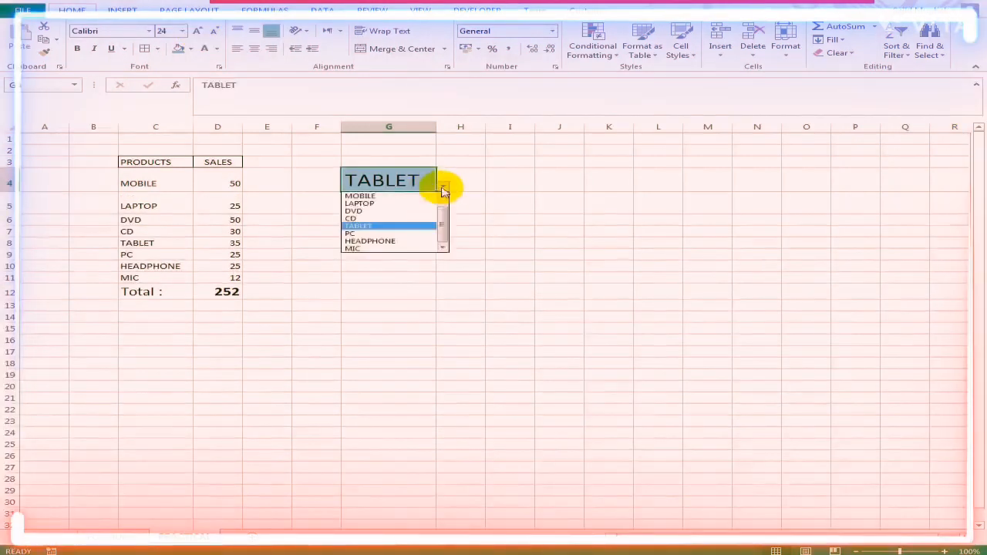
left_click(386, 203)
left_click(443, 188)
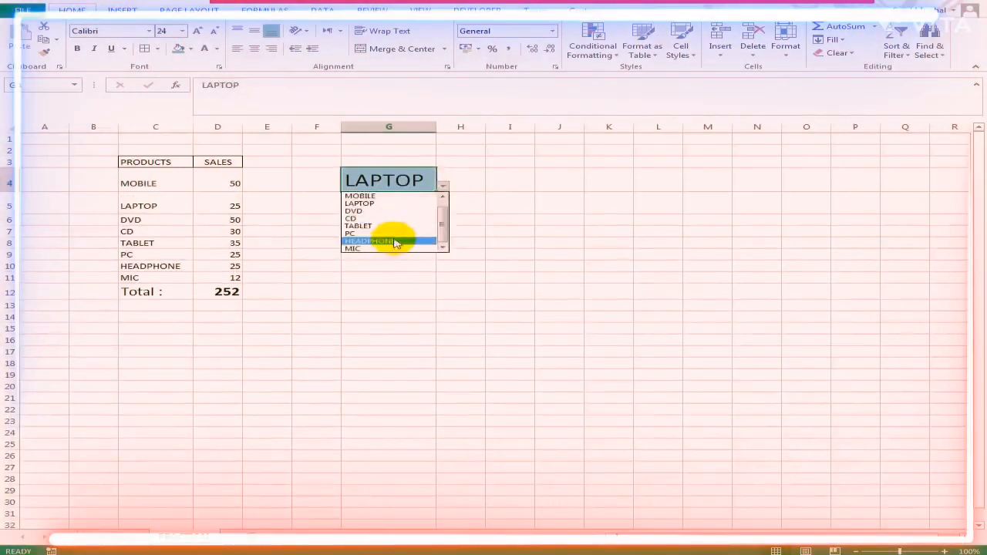
left_click(394, 241)
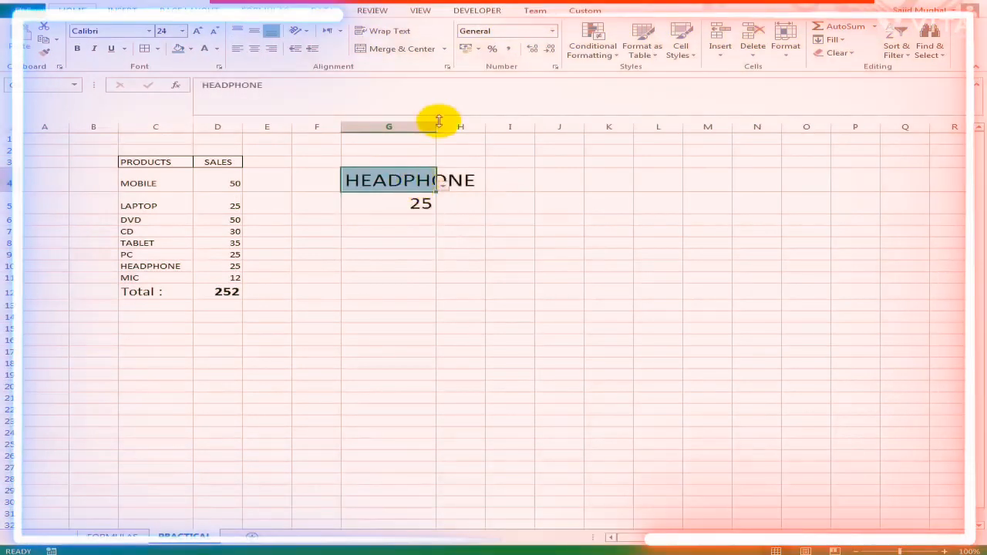
double_click(436, 123)
left_click(491, 188)
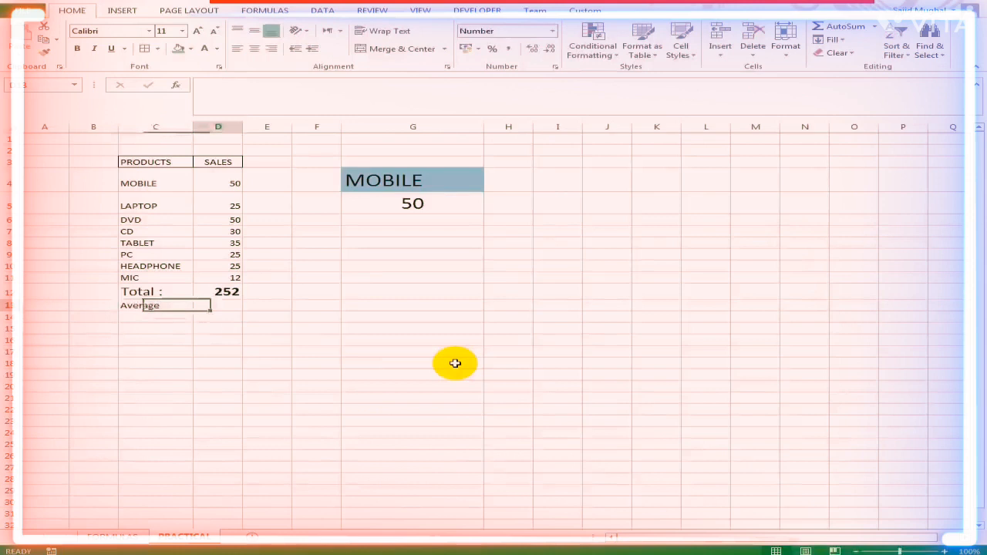
- Enter an AVERAGE formula for the sales range D4:D11 in cell D13, beside the Average label
type("=a")
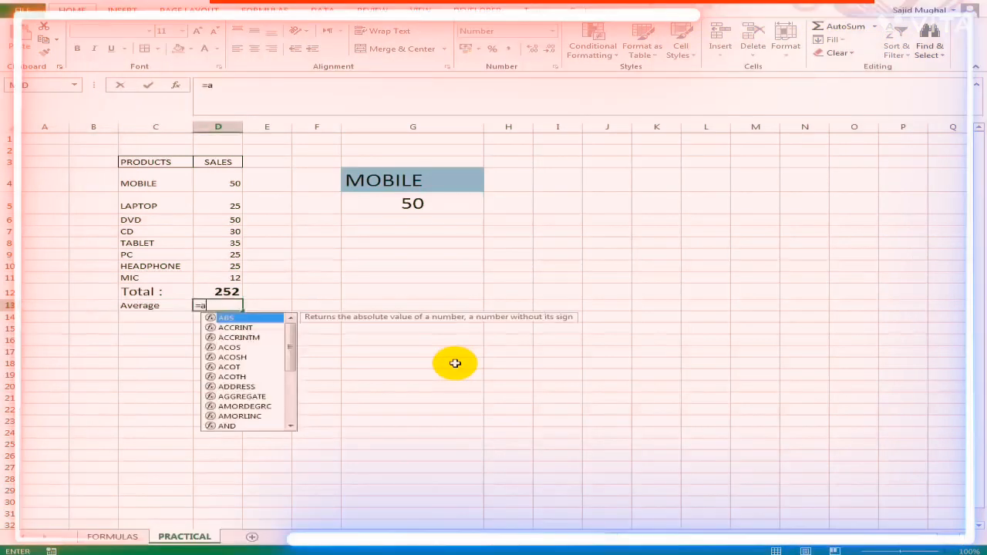
type("ver")
key("Tab")
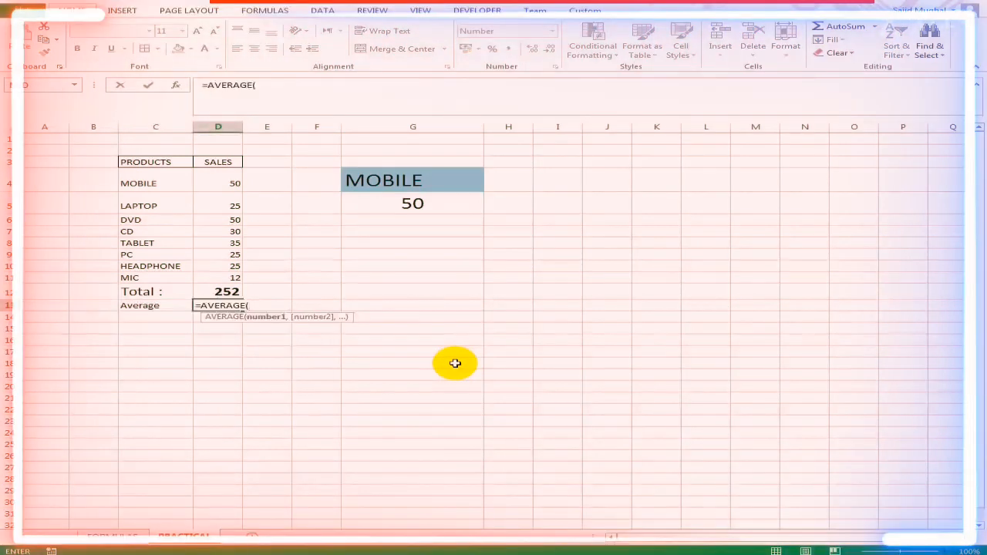
left_click_drag(234, 176, 229, 278)
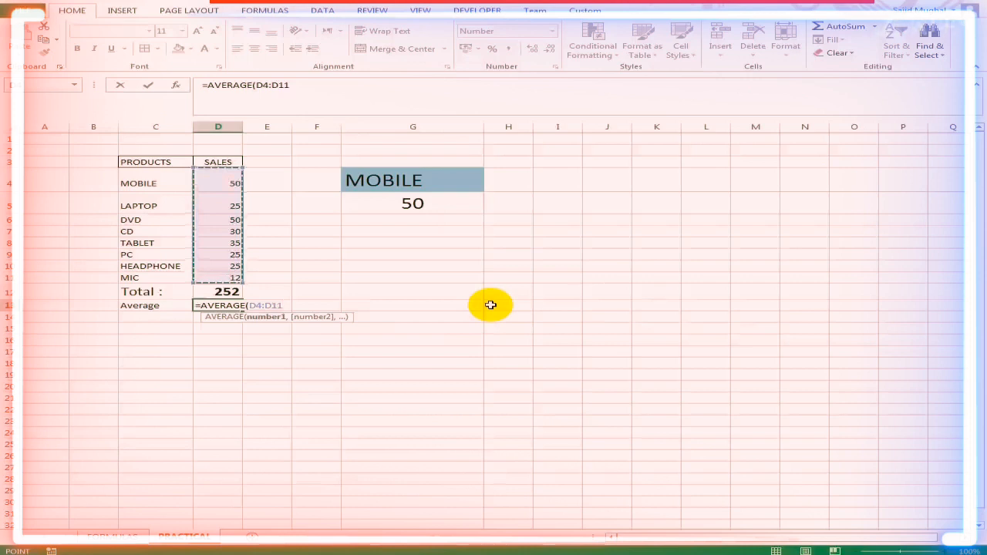
key("ctrl+Return")
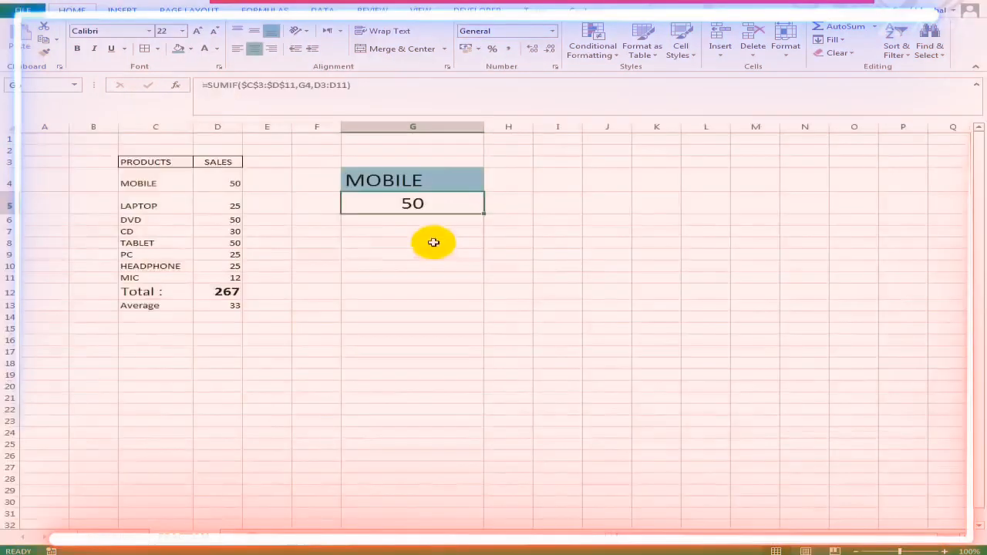
- Enter the formula =IF(D13>30,"Good","Poor") in cell G6 to rate the average sales
key("Return")
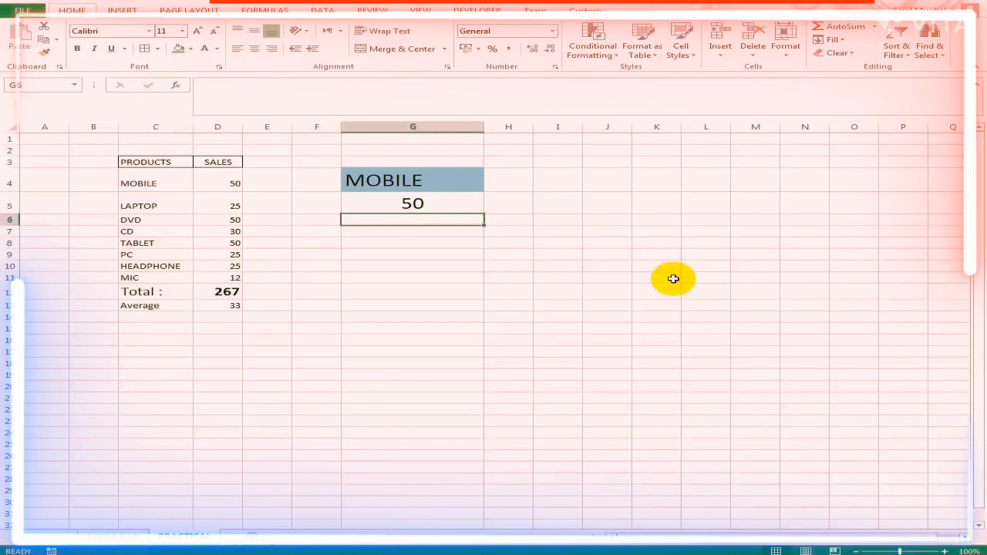
type("=IF(")
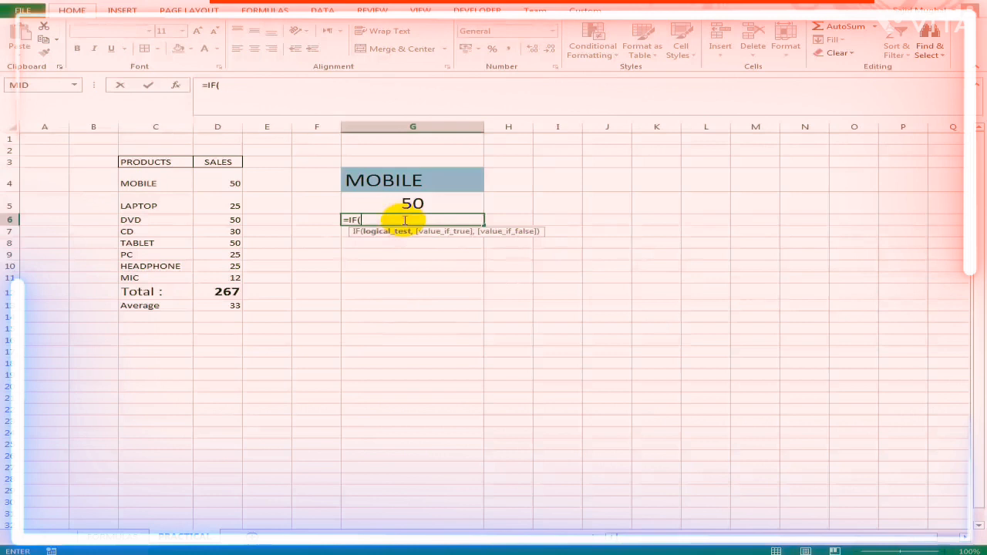
left_click(217, 306)
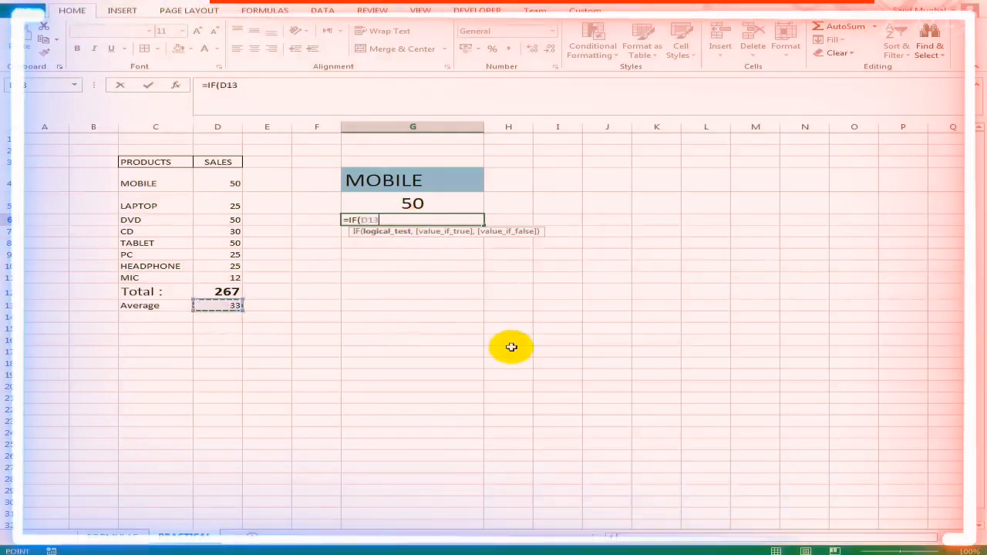
type(">30")
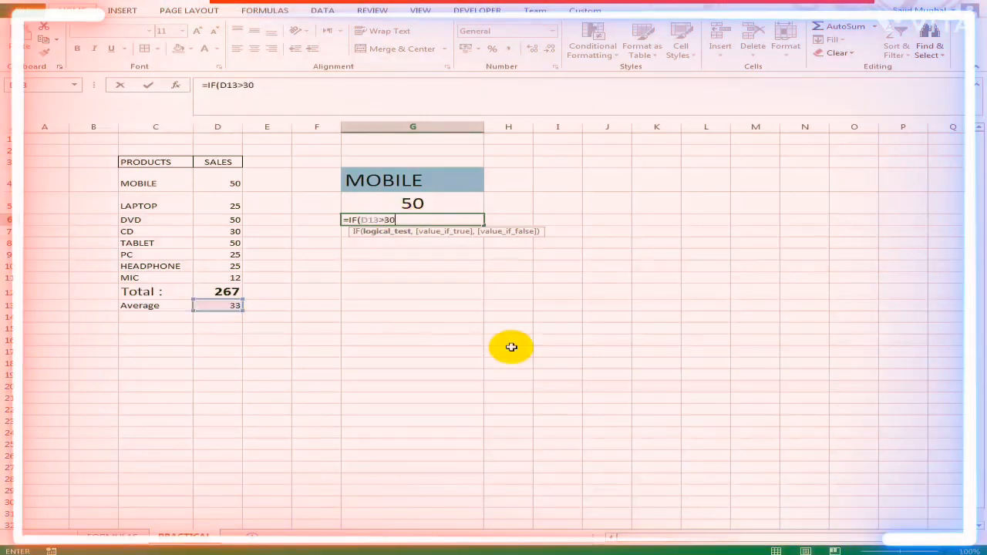
type(",")
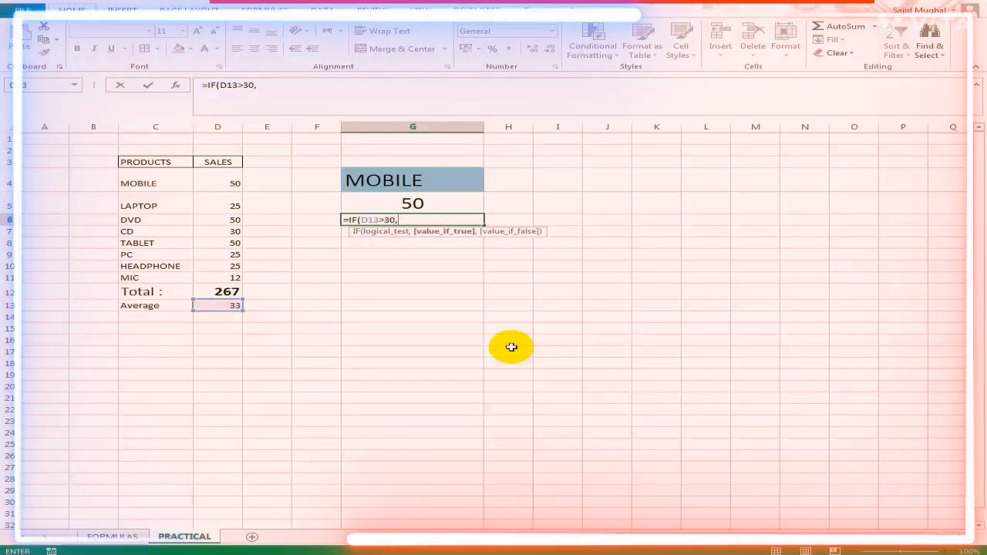
type("\"")
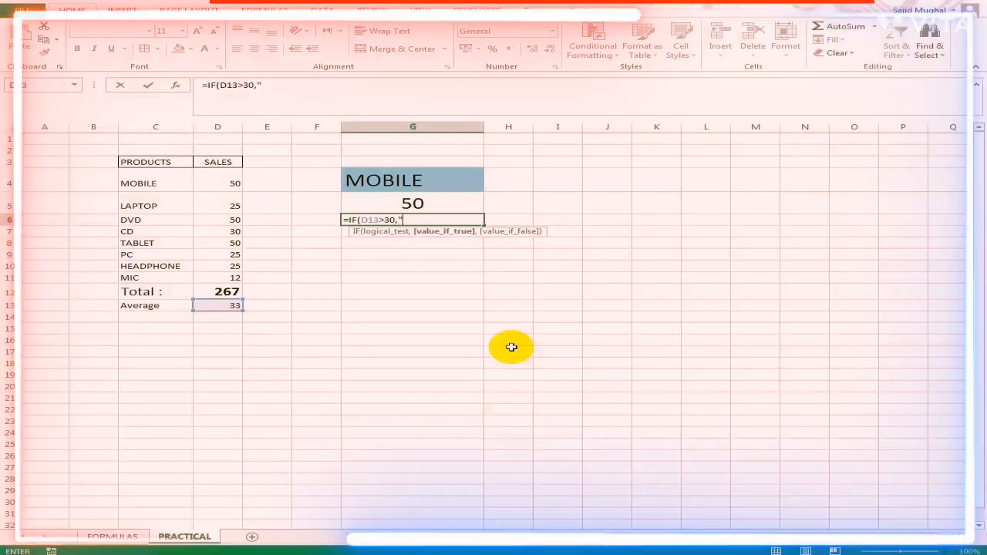
type("Goo")
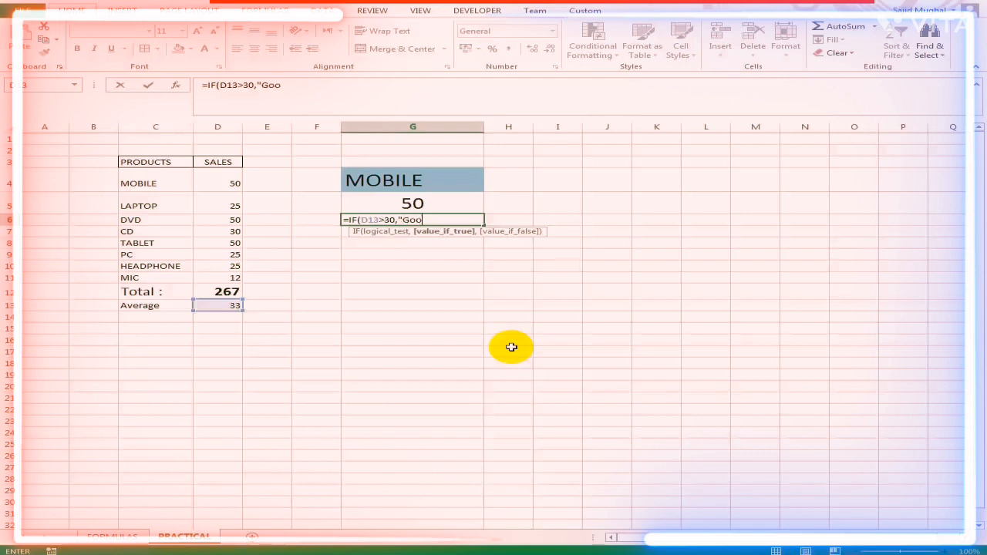
type("d\"")
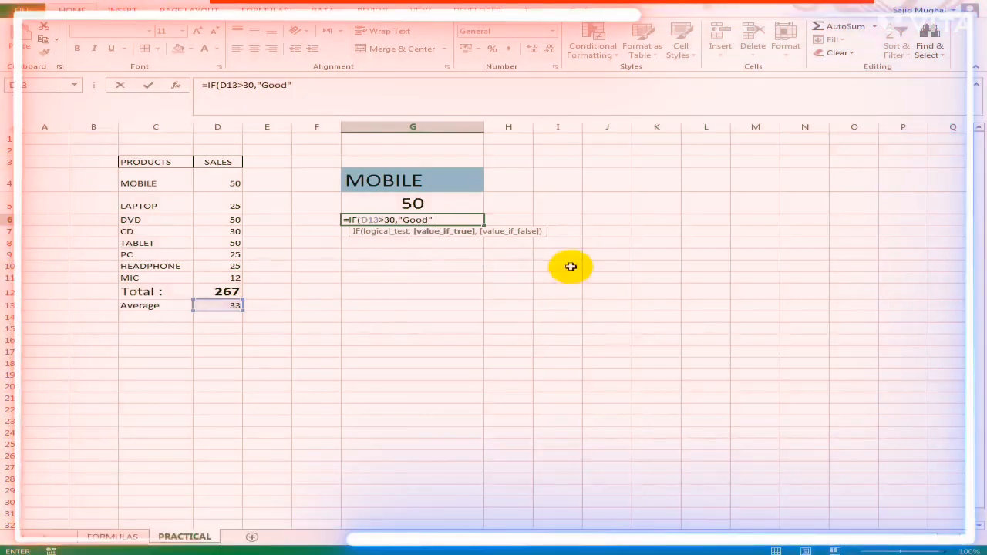
type(",\"P")
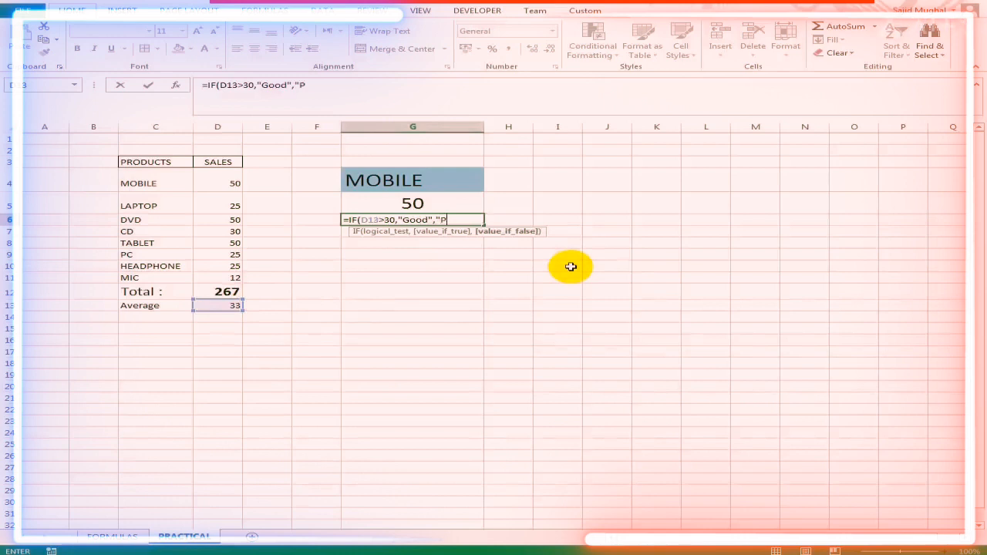
type("oor\"")
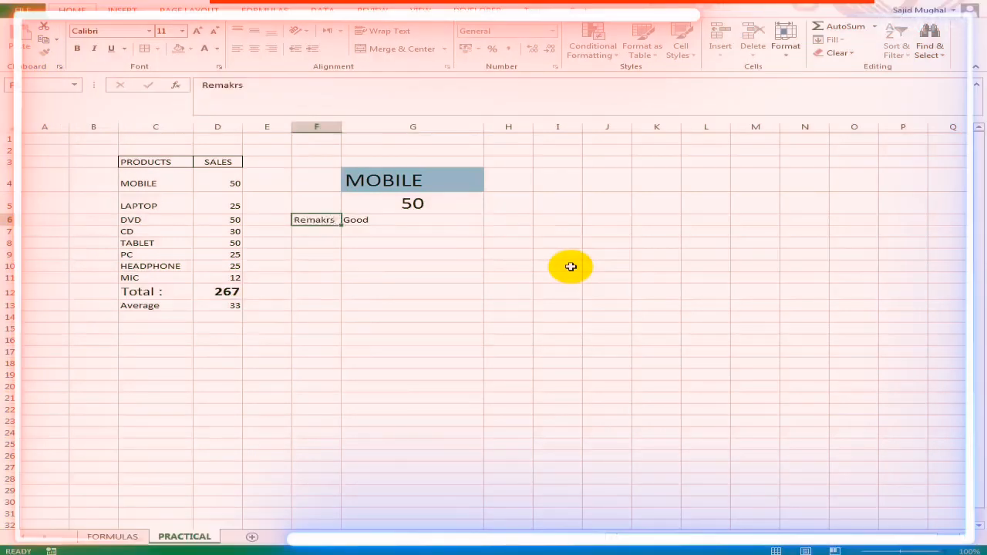
- Give the IF result in cell G6 a blue fill and a larger font
key("Right")
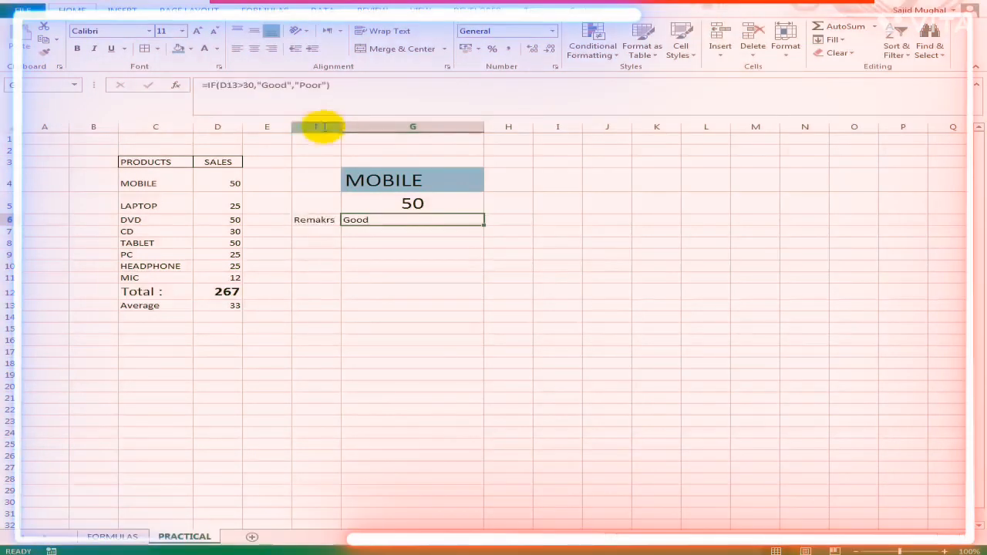
left_click(178, 49)
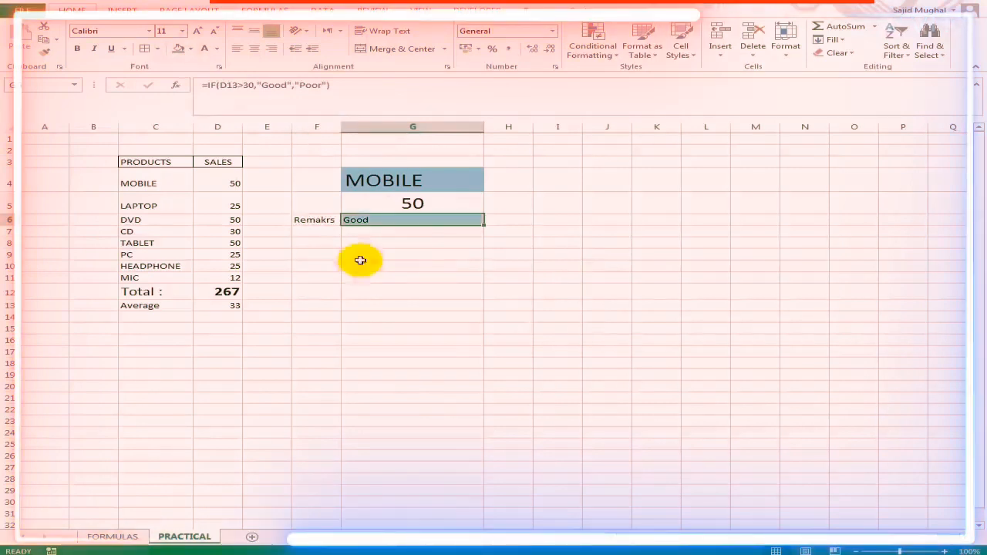
left_click(200, 34)
left_click(200, 34)
left_click(200, 34)
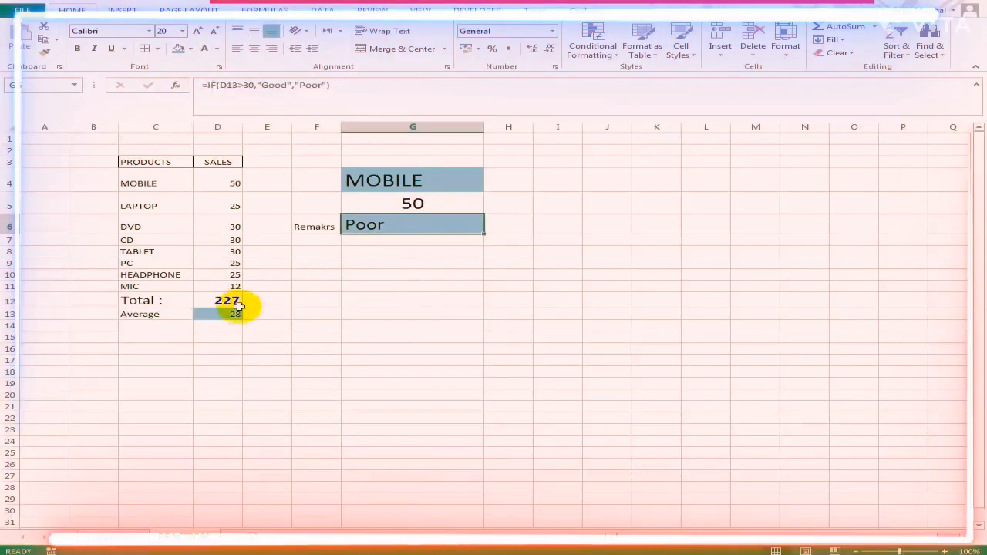
- Set the TABLET sales in cell D8 to 50 and check the remark in cell G6
left_click(239, 251)
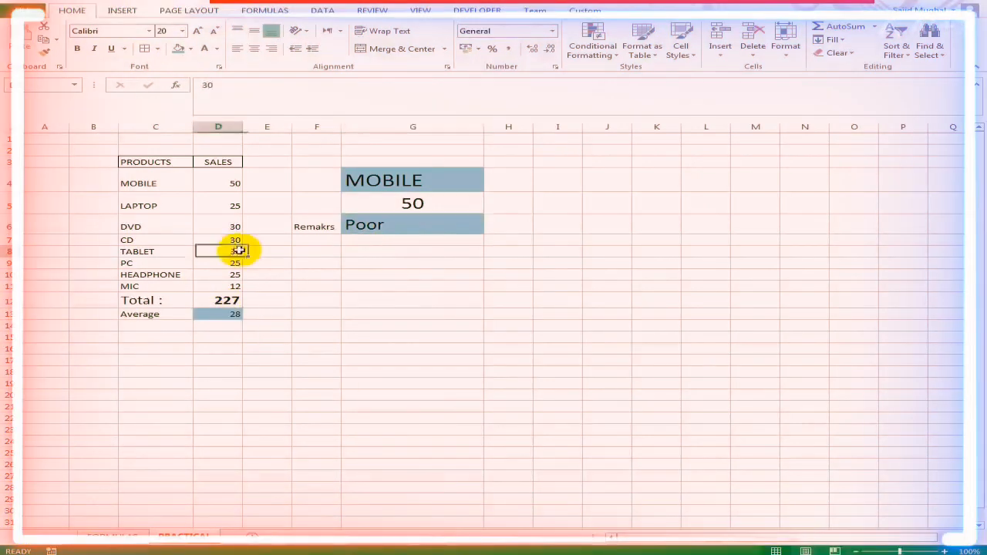
type("50")
left_click(408, 224)
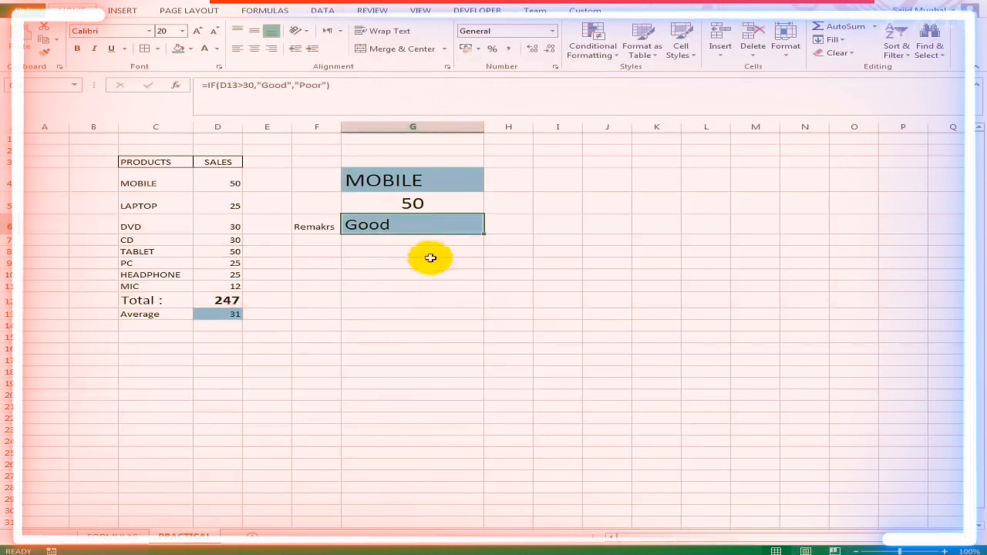
- Review the SUMIF formula in cell G5, the IF remark in G6 and the product names in column C
left_click(441, 203)
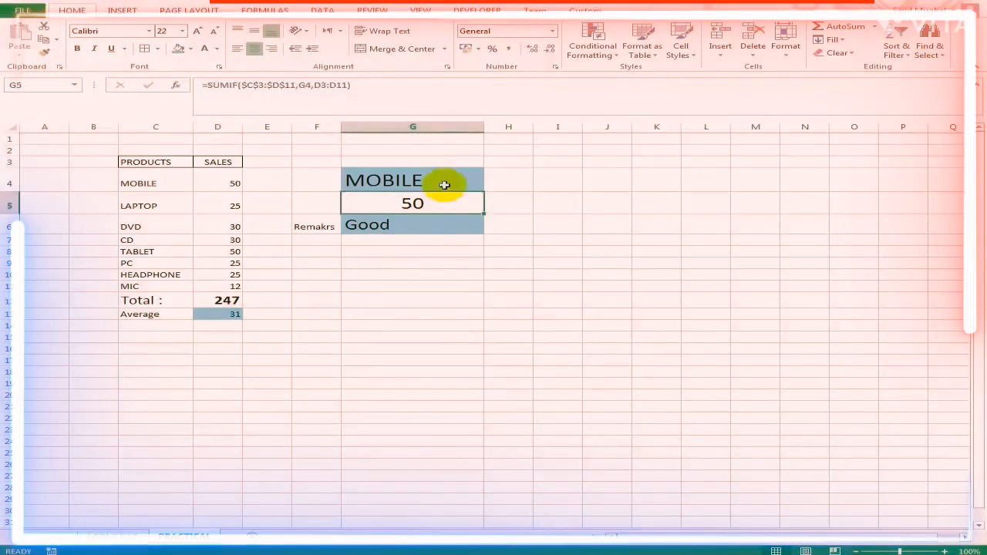
left_click(421, 223)
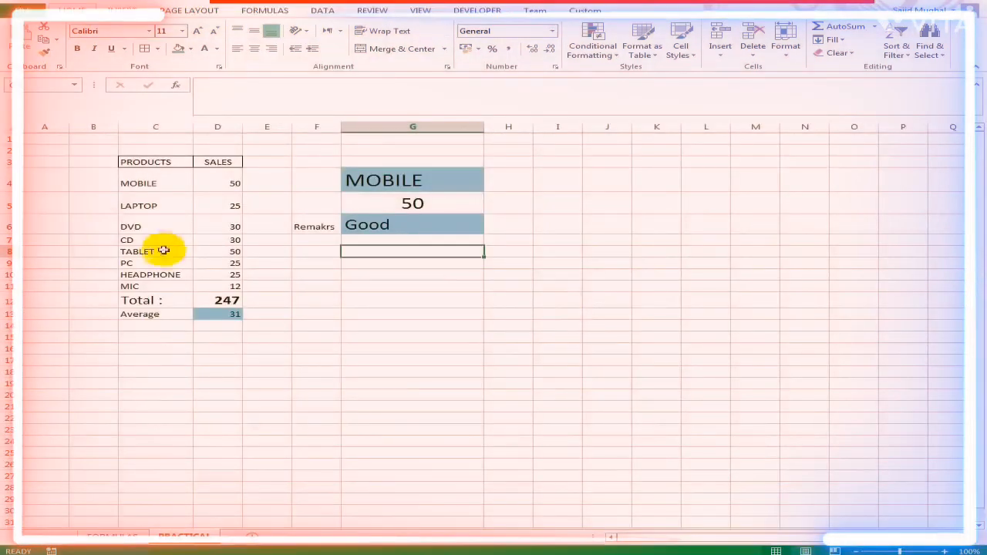
left_click(159, 226)
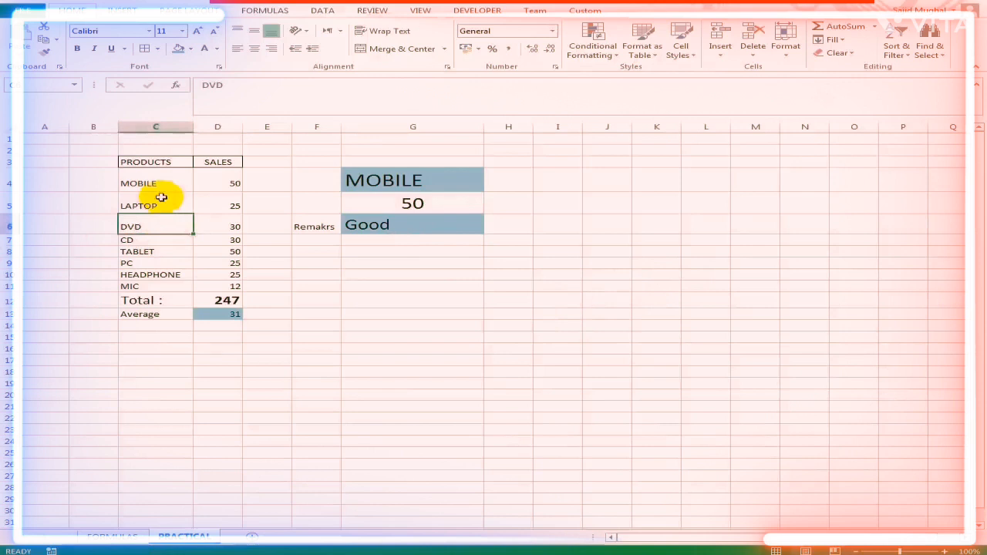
- Repeat MOBILE and DVD in the product list and enter =COUNTIF(C4:C11,G4) in cell G7 to count the selected product
left_click(160, 188)
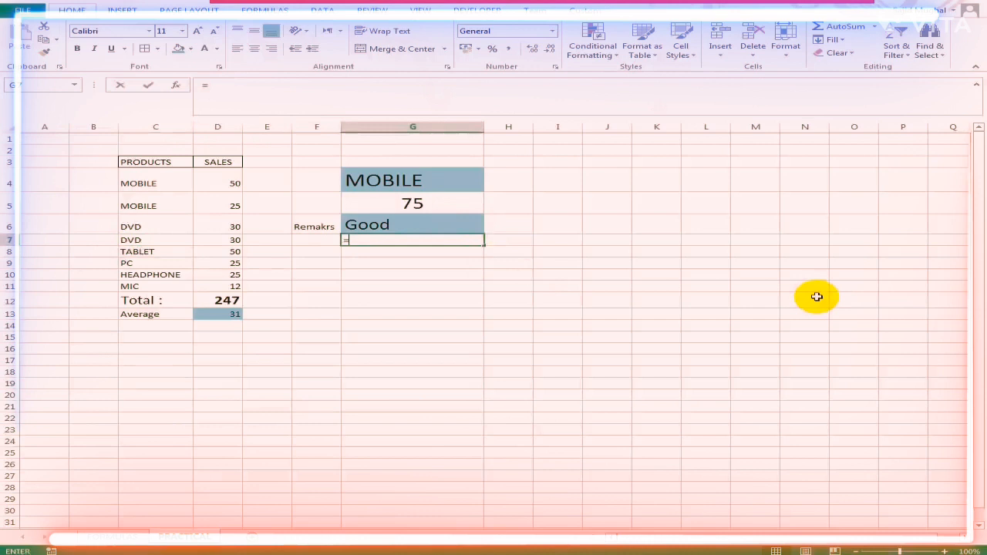
type("COUNTIF(")
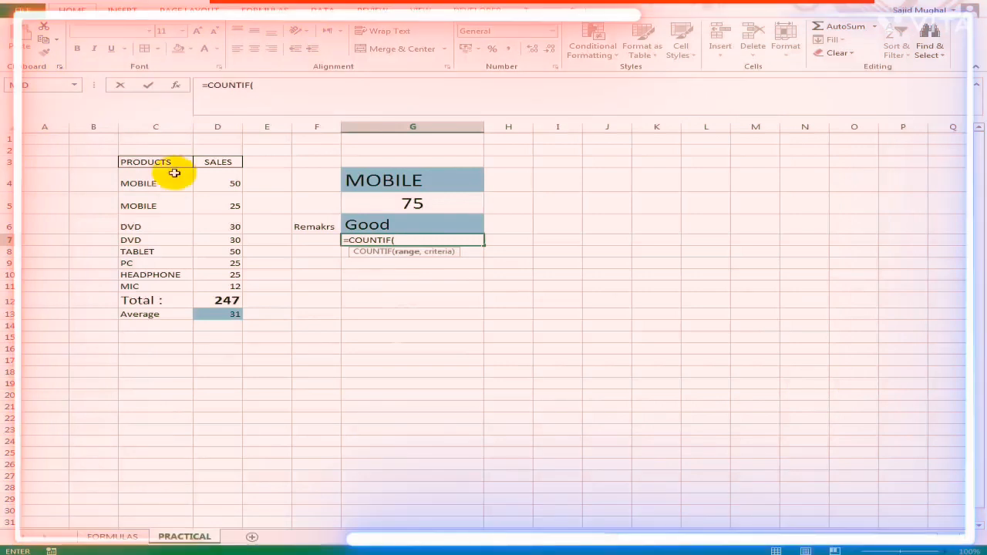
left_click_drag(175, 173, 175, 286)
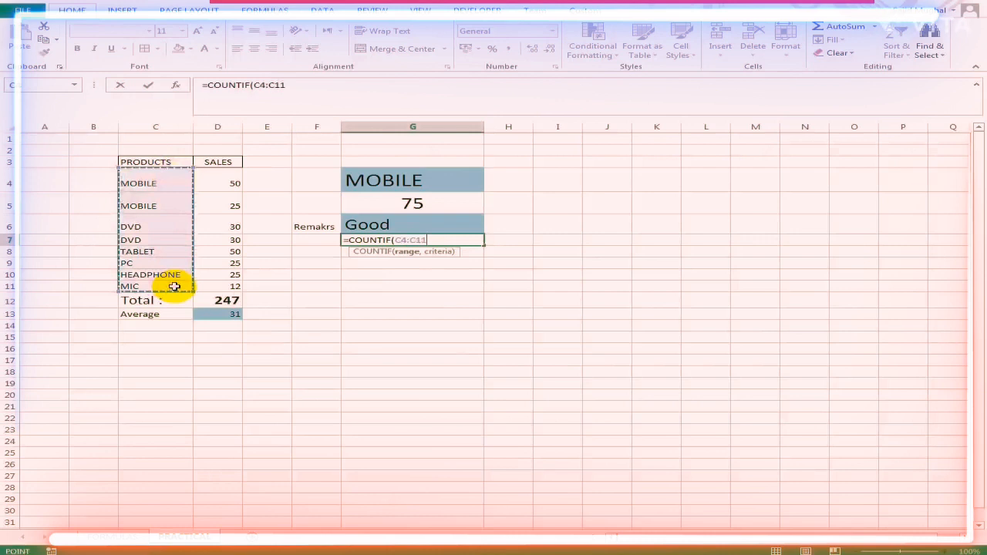
type(",")
left_click(402, 180)
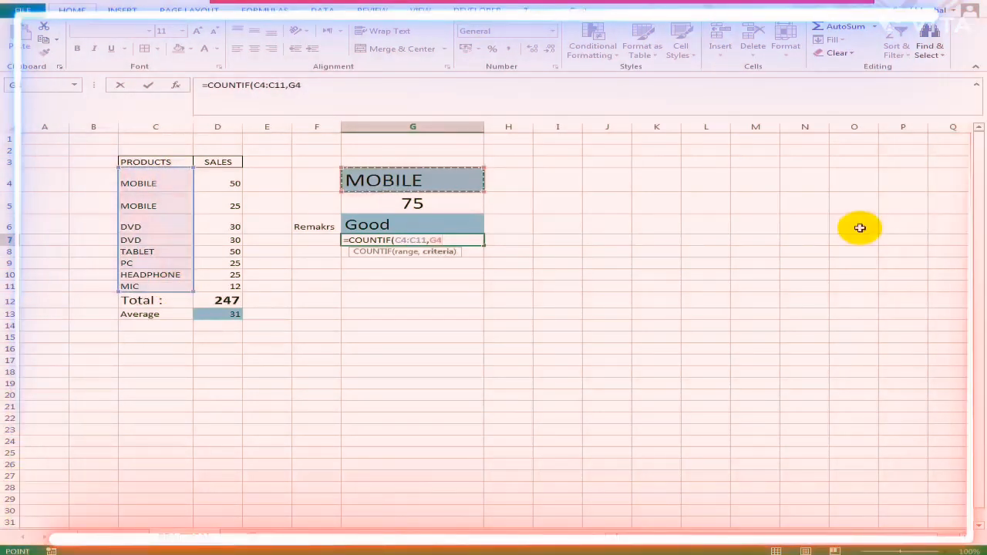
key("Return")
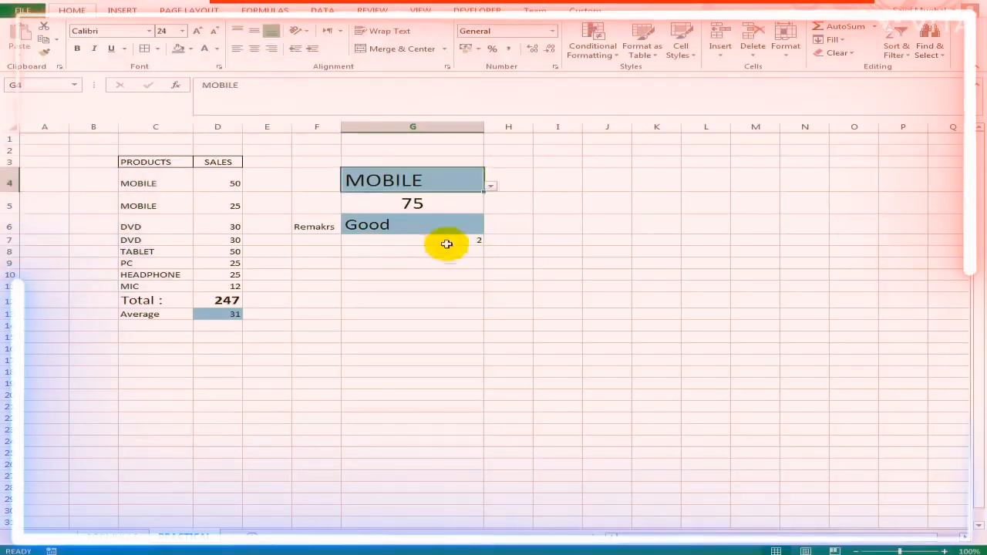
- Choose DVD from the product list in cell G4 and check the COUNTIF count in G7
left_click(491, 186)
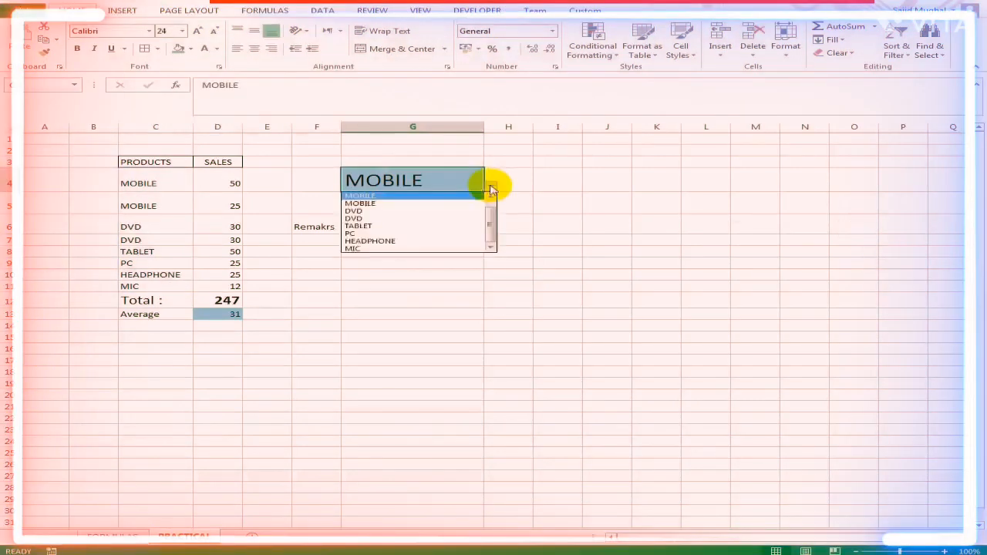
left_click(492, 189)
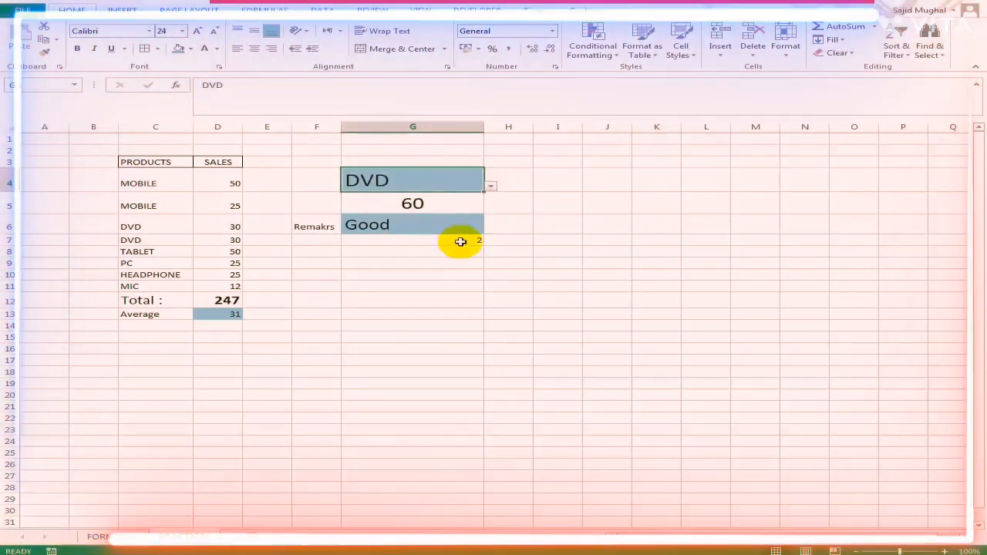
left_click(455, 240)
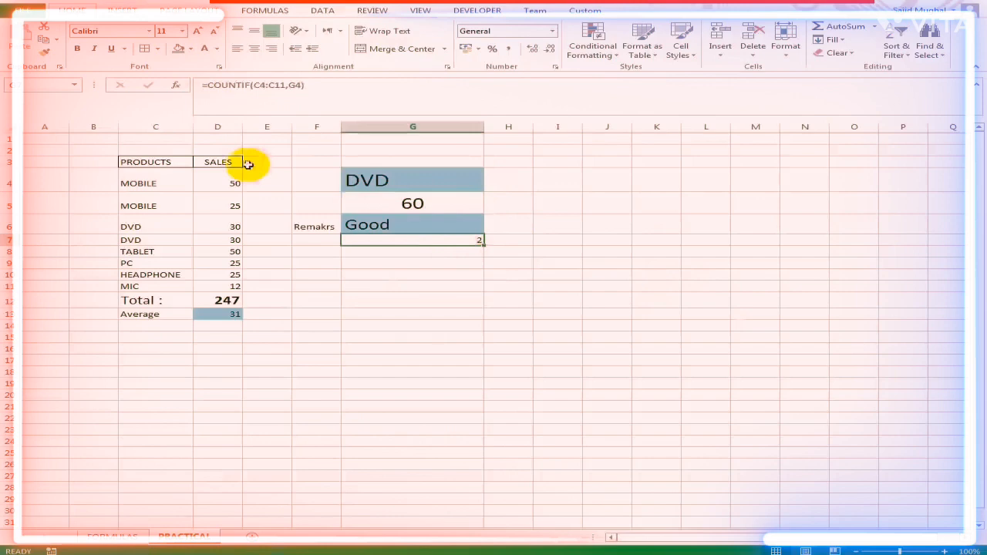
- Give the count in cell G7 a larger font and a blue fill, and choose MOBILE in cell G4
left_click(201, 34)
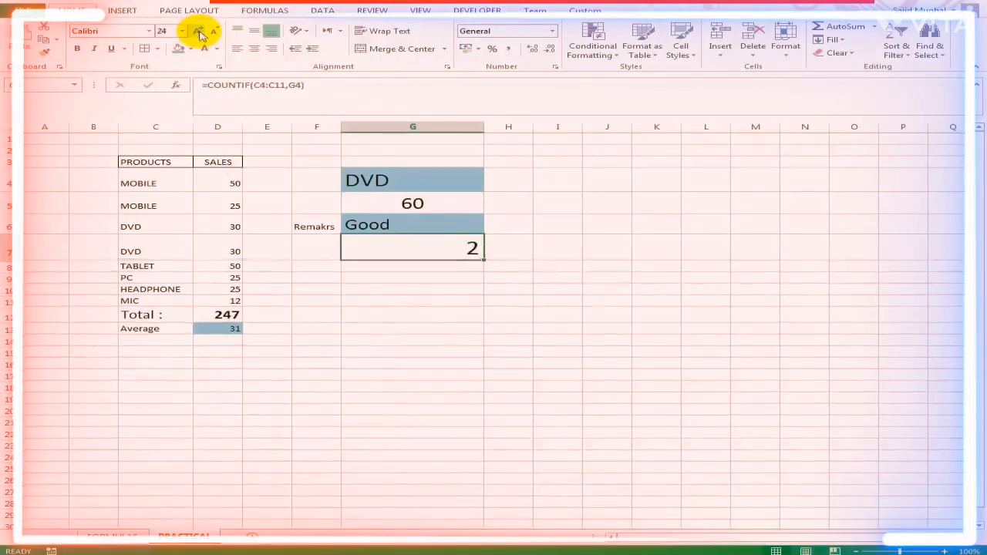
left_click(199, 34)
left_click(456, 181)
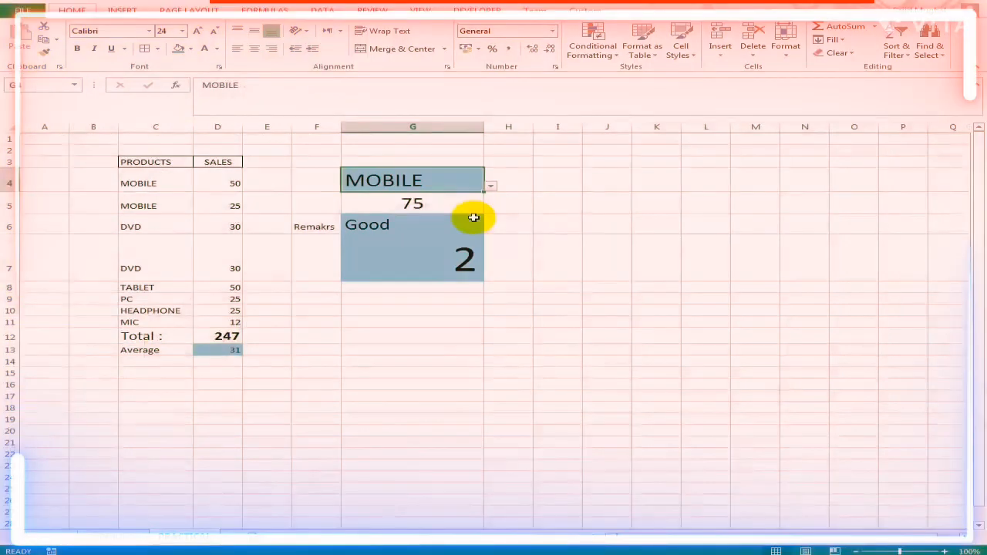
left_click(558, 251)
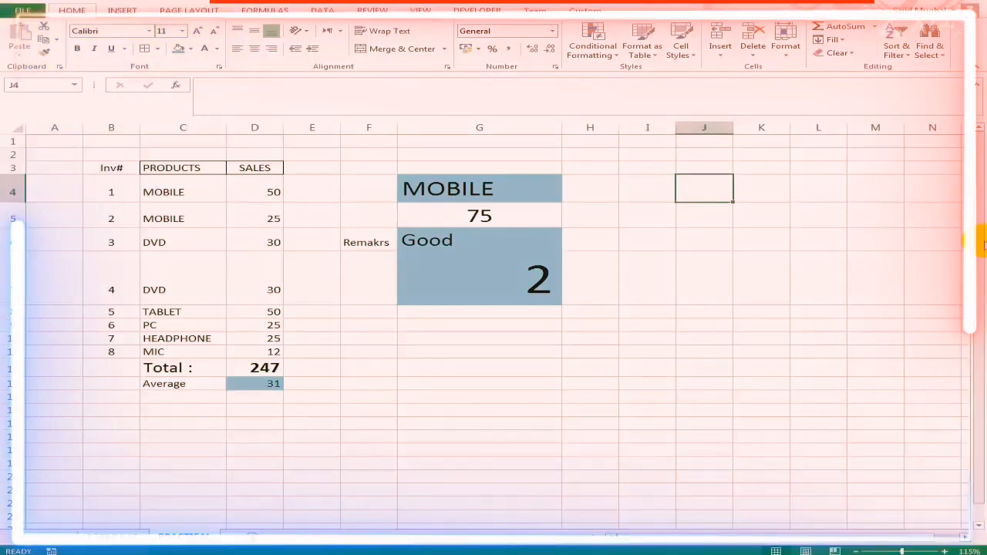
- Enter =VLOOKUP(J4,B4:D11,3,) in cell J5 to return the sales for the Inv# in J4
key("Down")
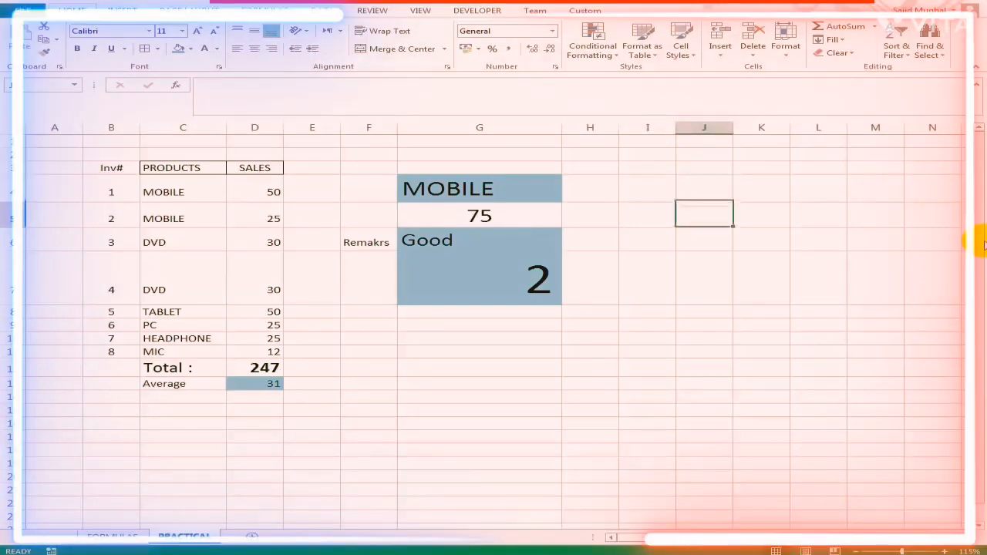
type("=VLOOKUP(")
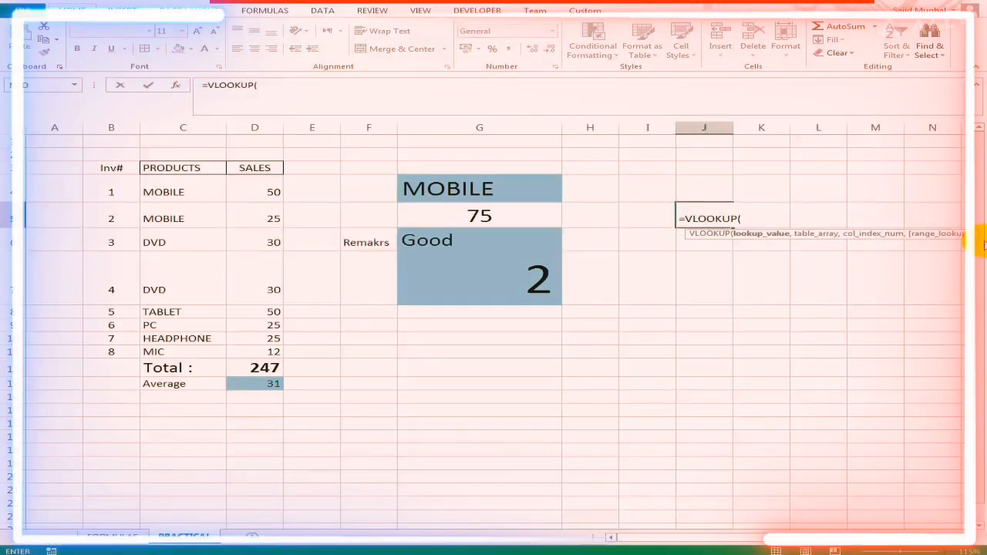
left_click(708, 191)
type(",")
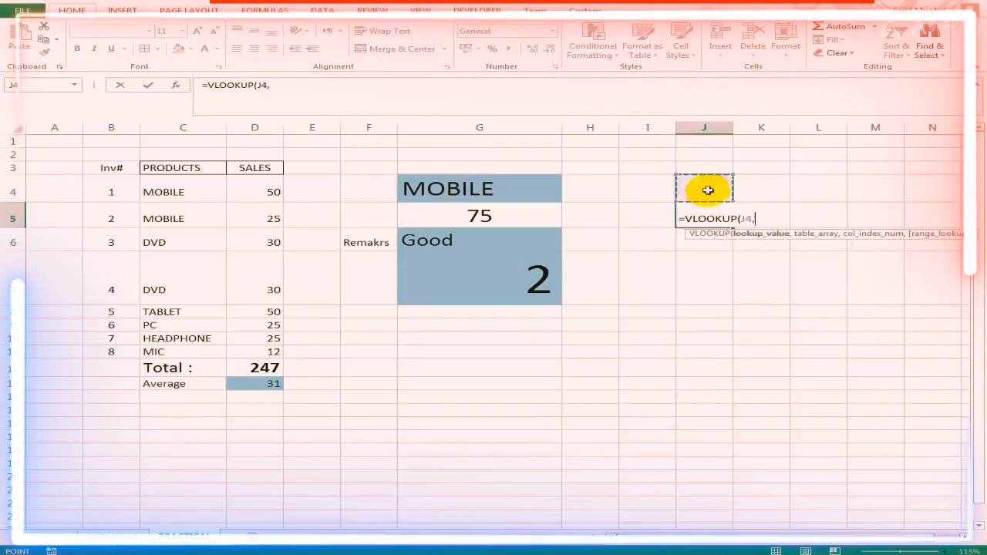
left_click_drag(108, 190, 269, 348)
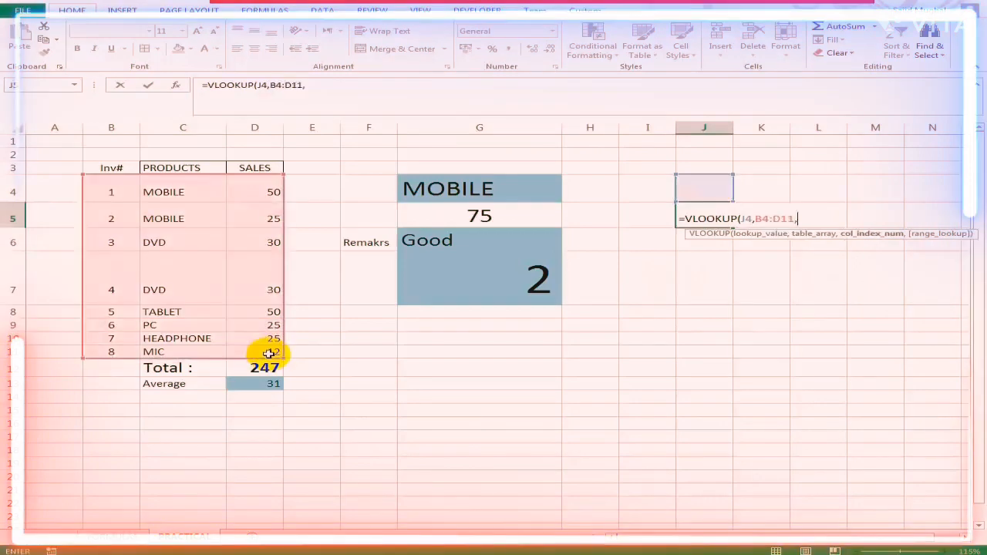
type(",")
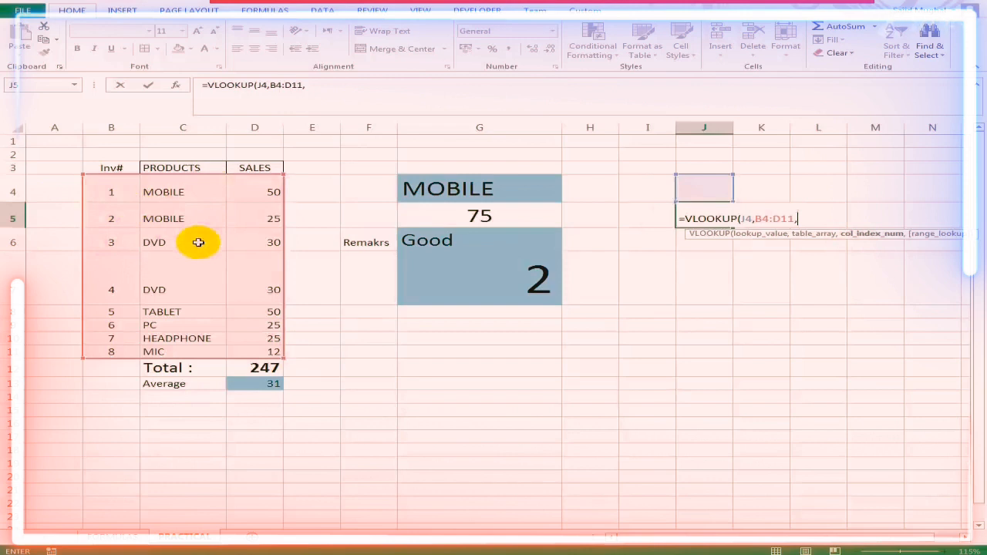
type("3")
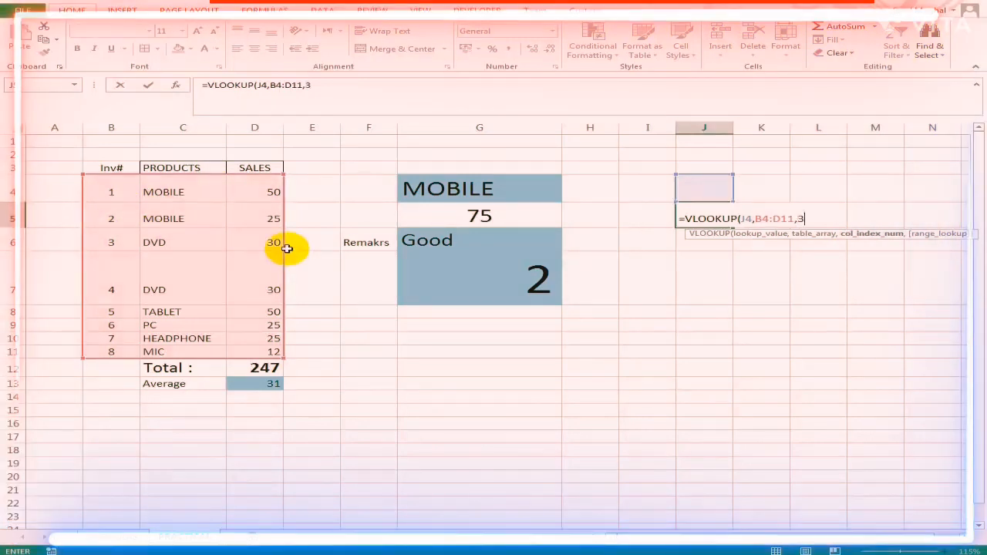
type(",")
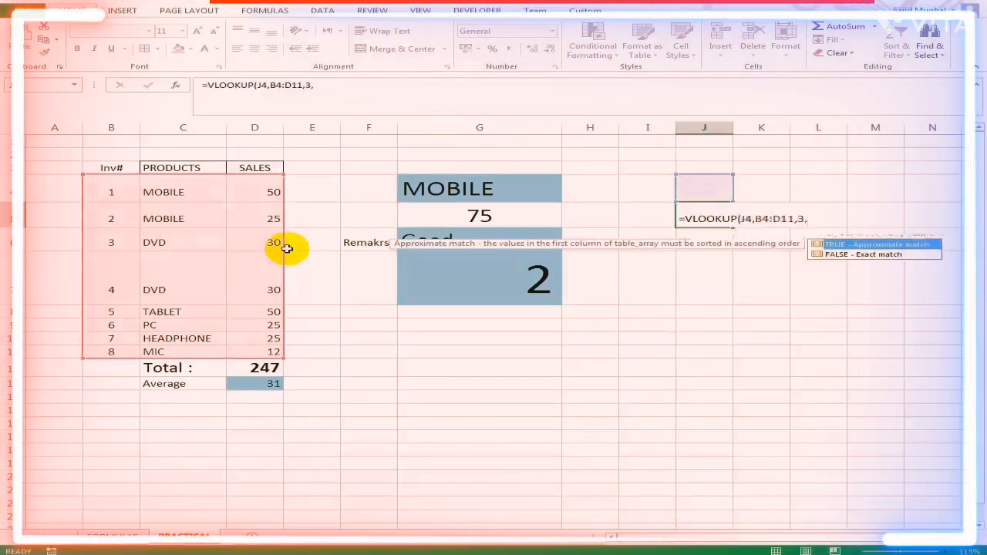
key("Return")
- Test the sales lookup by entering 1, 2 and 3 one after another as the Inv# in cell J4
key("Up")
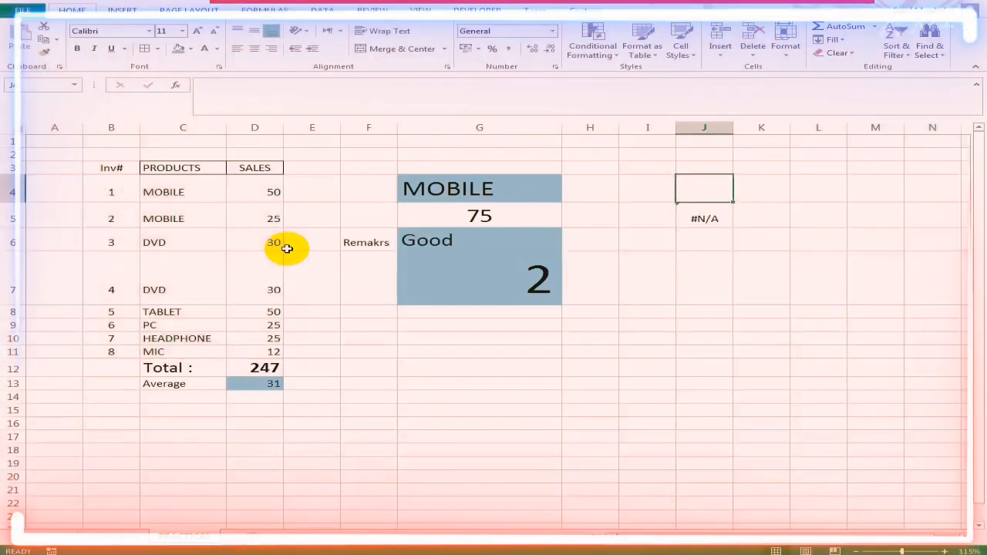
type("1")
key("ctrl+Return")
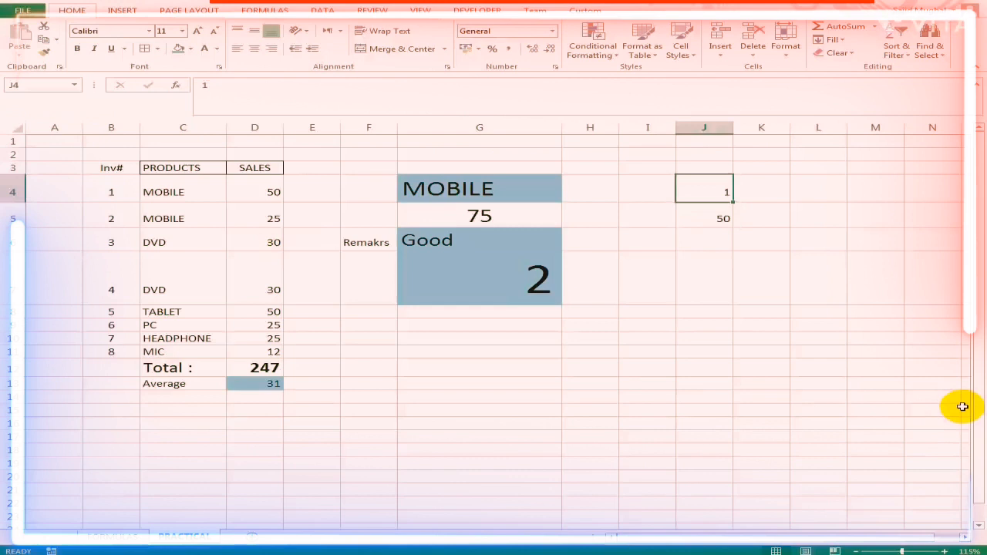
type("2")
key("ctrl+Return")
type("3")
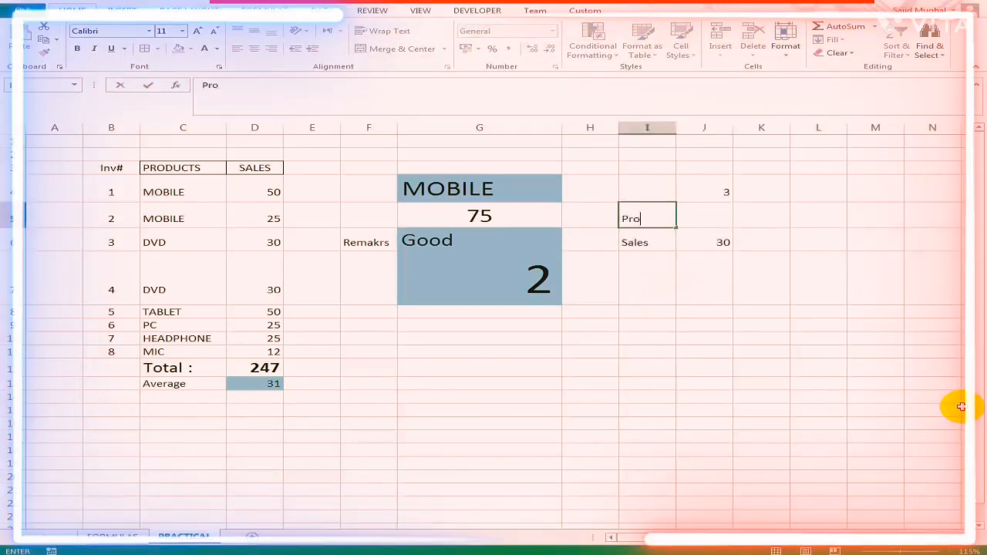
- Enter the label Product in cell I5, above the Sales label
type("d")
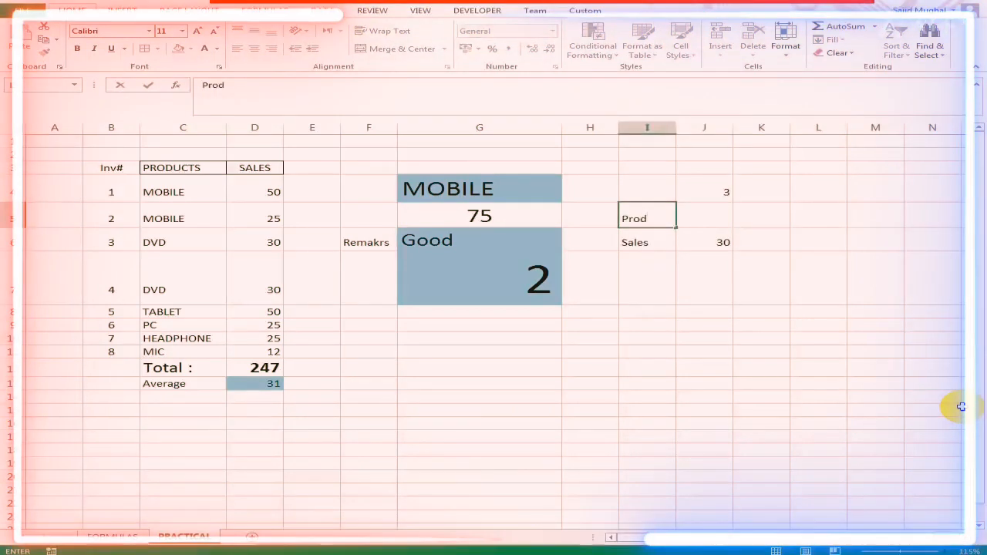
type("utc")
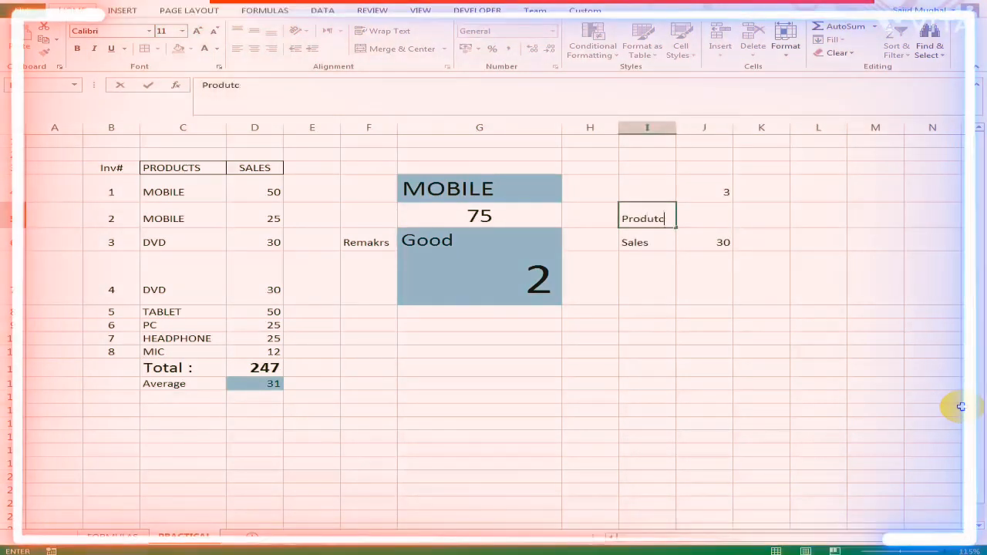
key("BackSpace")
key("BackSpace")
type("c")
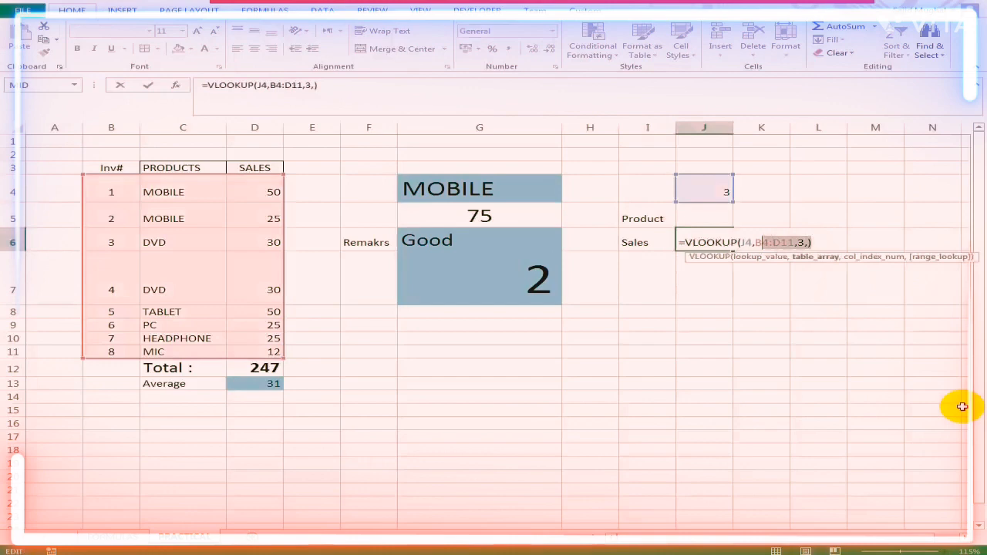
- Reuse the Sales VLOOKUP formula in cell J5 to return the product name, and look up Inv# 8 in J4
key("shift+Left")
key("shift+Left")
key("shift+Left")
key("shift+Left")
key("shift+Left")
key("shift+Left")
key("shift+Left")
key("shift+Left")
key("shift+Left")
key("shift+Left")
key("shift+Left")
key("shift+Left")
key("shift+Left")
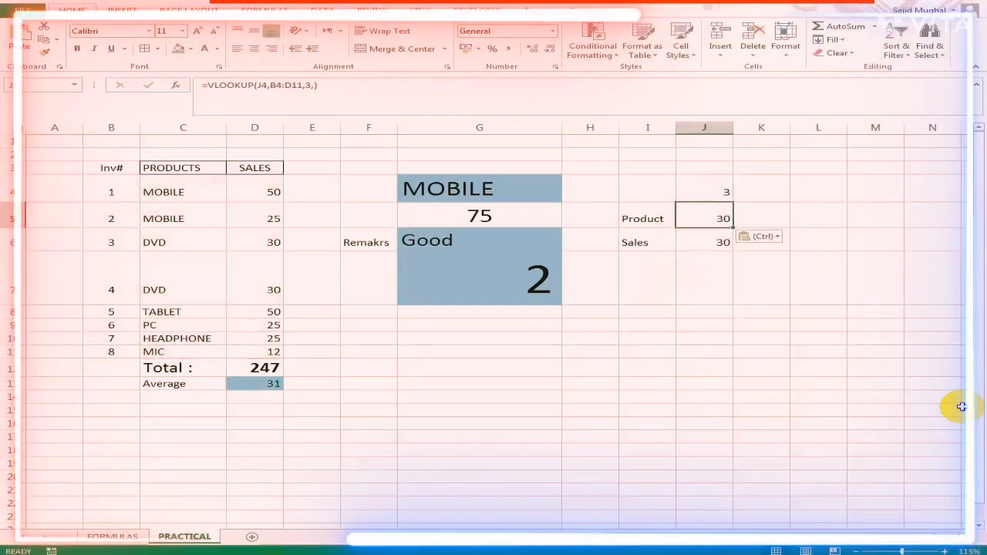
key("F2")
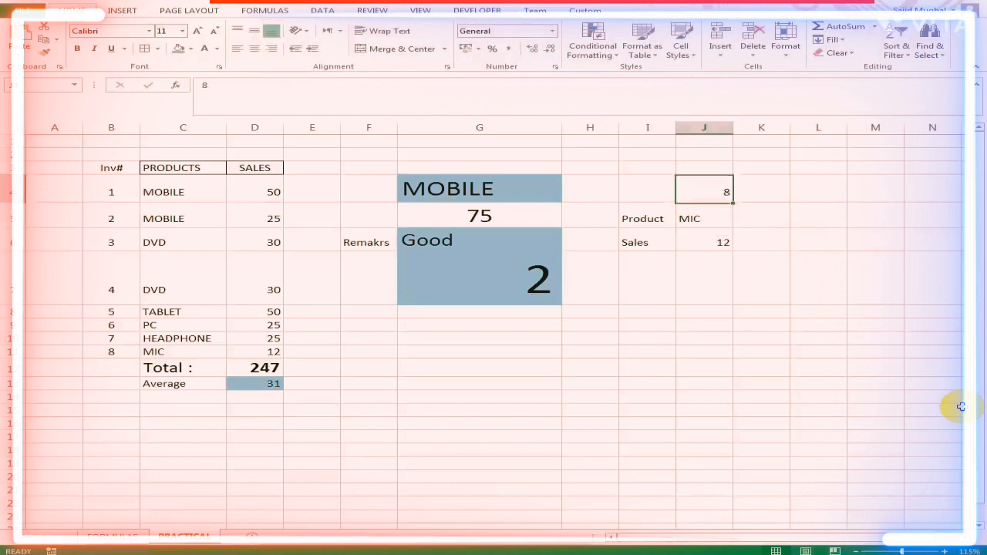
left_click(652, 181)
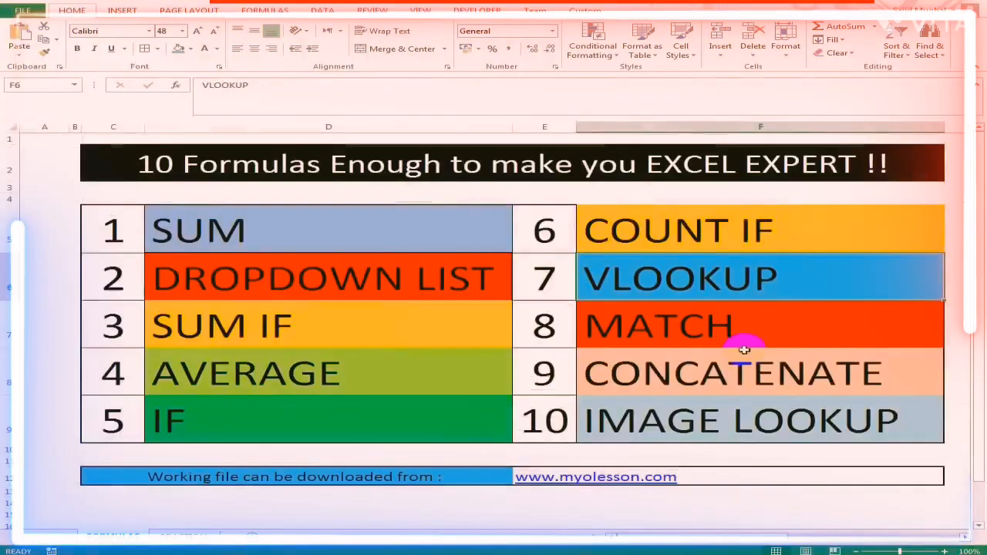
left_click(739, 337)
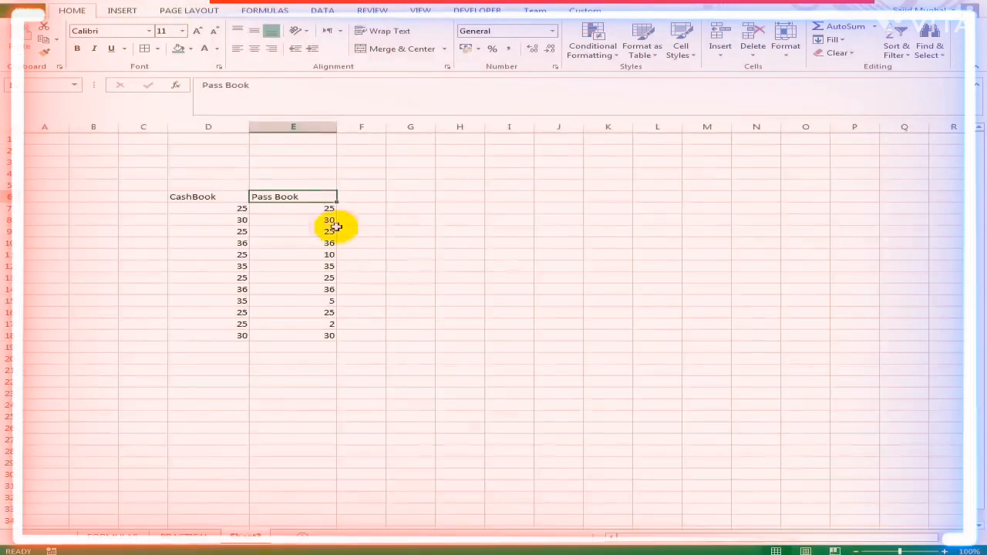
- On Sheet3, total the CashBook and Pass Book columns with SUM over rows 7 to 18 in cells D19 and E19
left_click(315, 198)
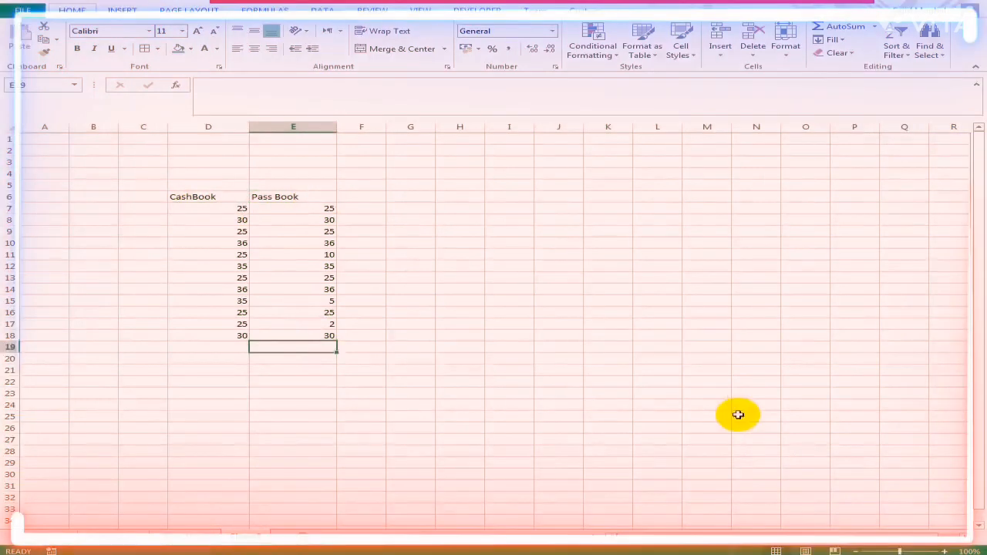
type("=SUM(")
key("Up")
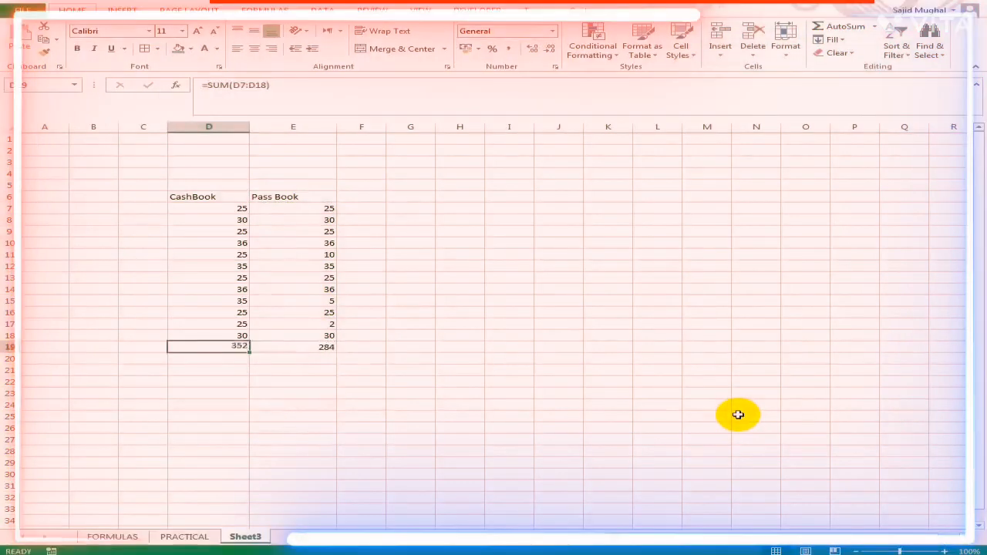
- Enter +D19-E19 in cell D20 to calculate the difference between the CashBook and Pass Book totals
key("Down")
type("+D19-")
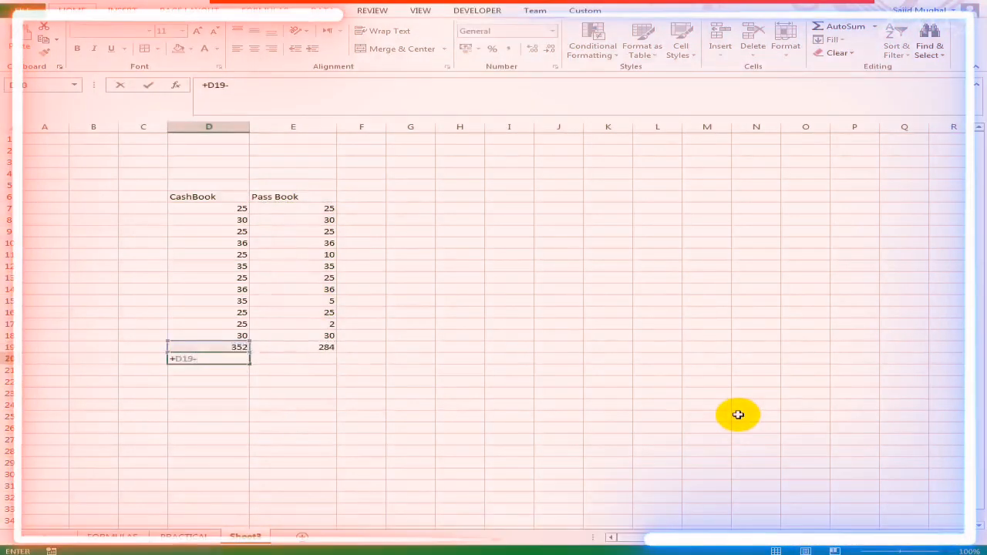
key("Up")
key("Right")
key("Return")
- Enter =MATCH(E7,$D$7:$D$19,0) in cell G7 to look up the first Pass Book amount in the CashBook column
key("Up")
key("Right")
key("Right")
key("Up")
key("Right")
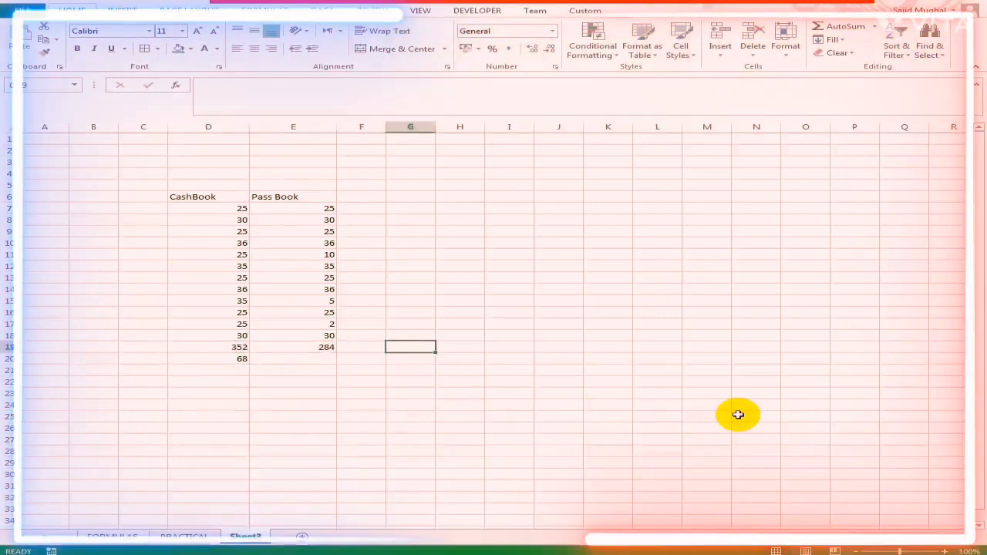
left_click(411, 222)
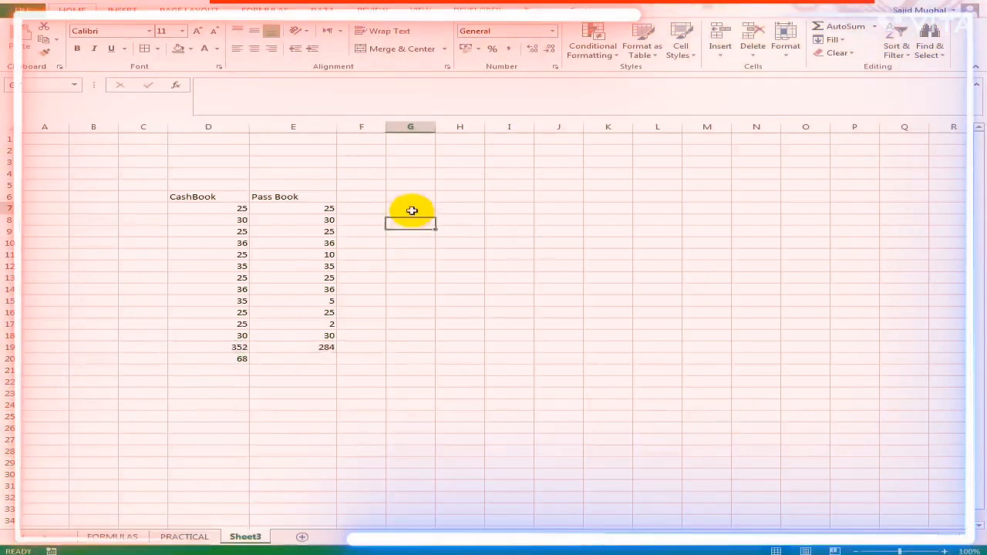
left_click(412, 210)
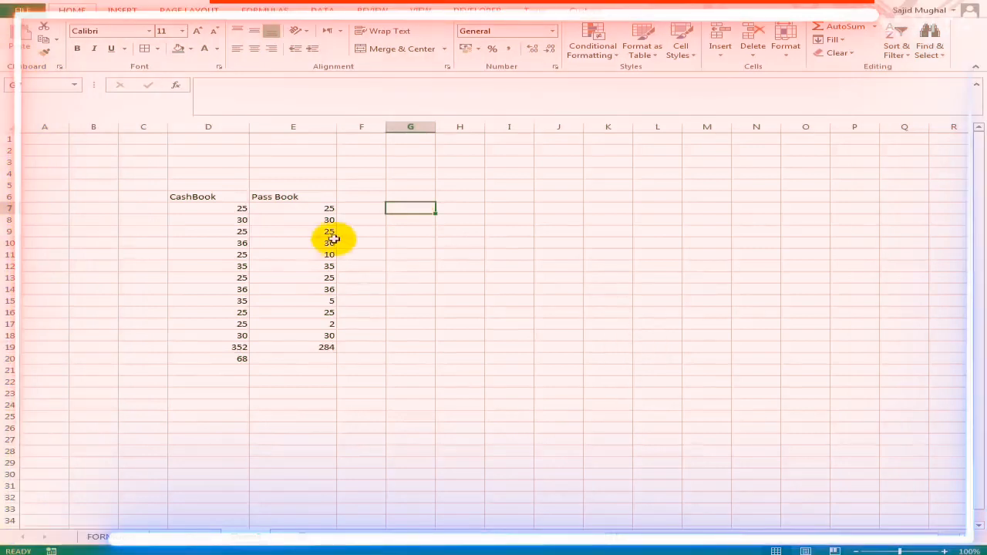
type("=m")
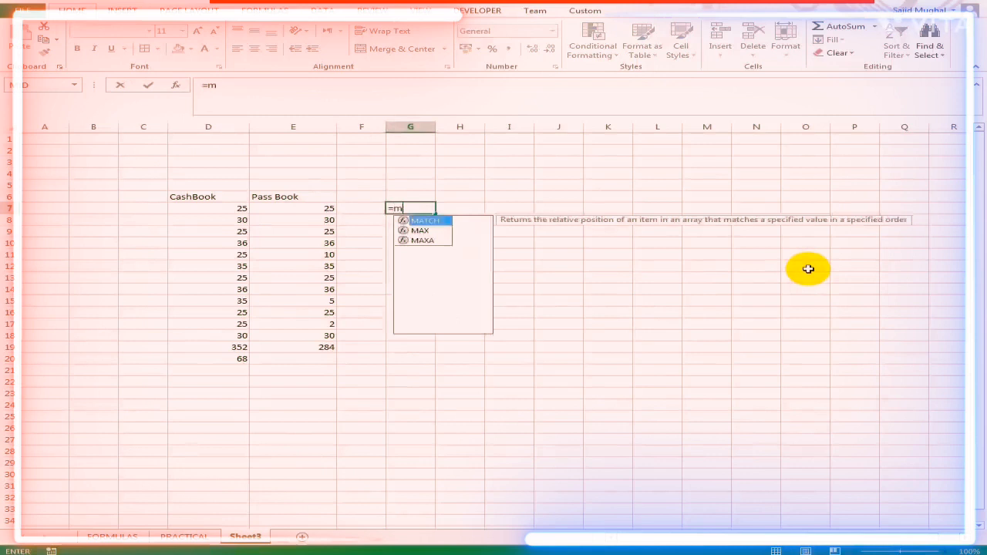
key("Tab")
left_click(317, 208)
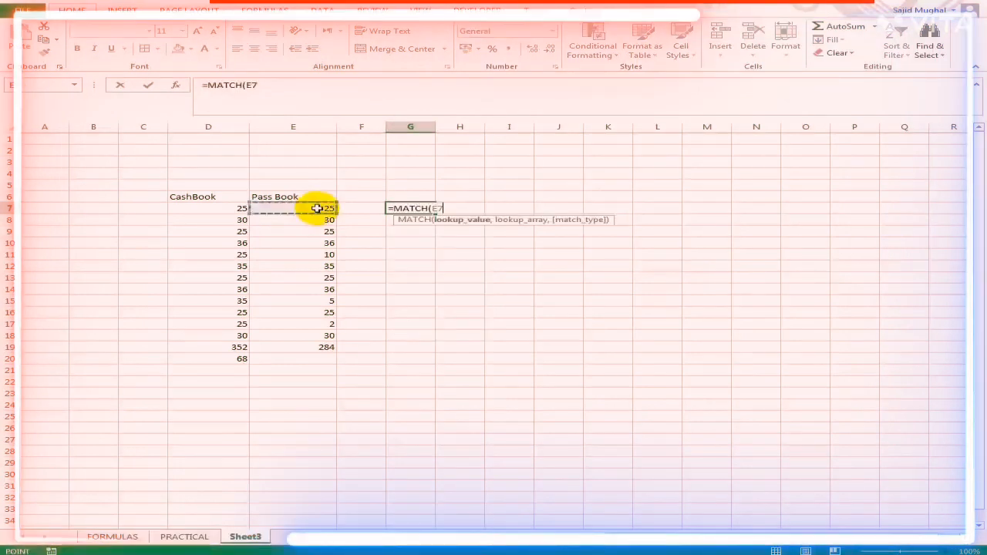
type(",")
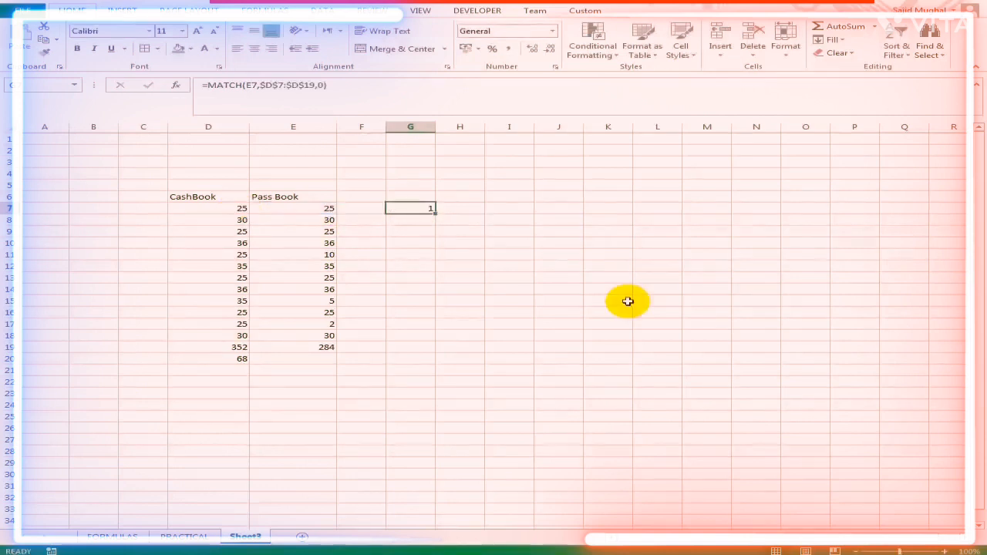
- Fill the MATCH formula from G7 down through G19
key("shift+Down")
key("shift+Down")
key("shift+Down")
key("shift+Down")
key("shift+Down")
key("shift+Down")
key("shift+Down")
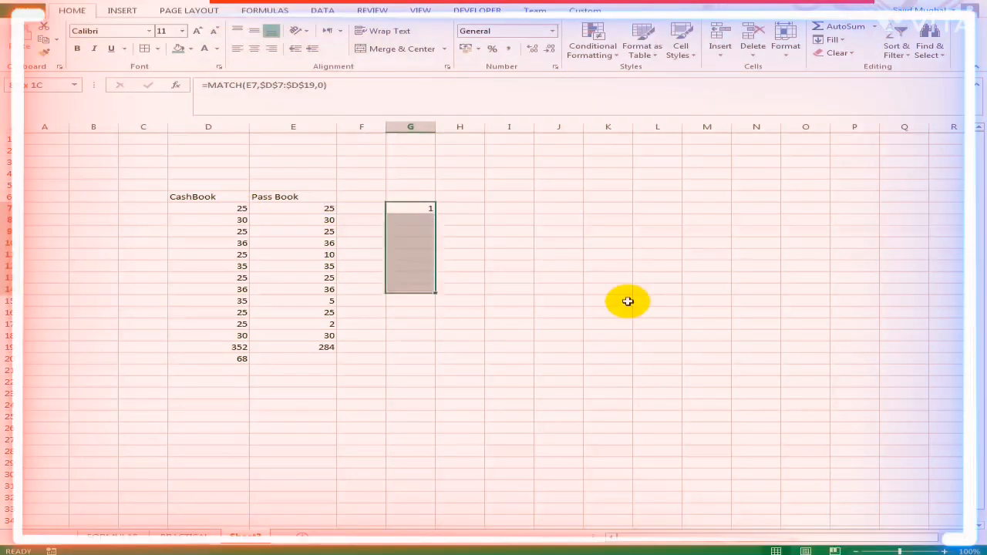
key("shift+Down")
key("shift+Down")
key("shift+Down")
key("shift+Down")
key("shift+Down")
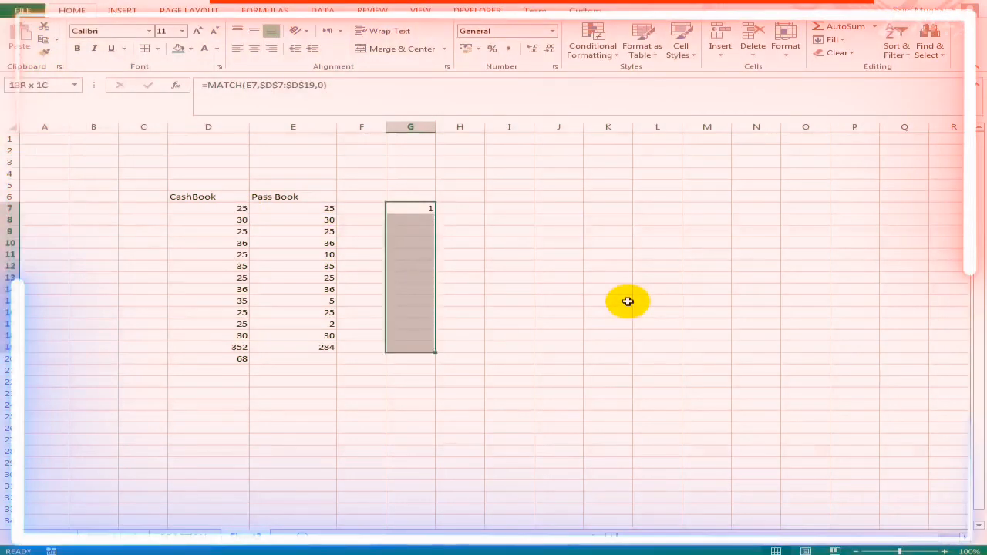
key("ctrl+d")
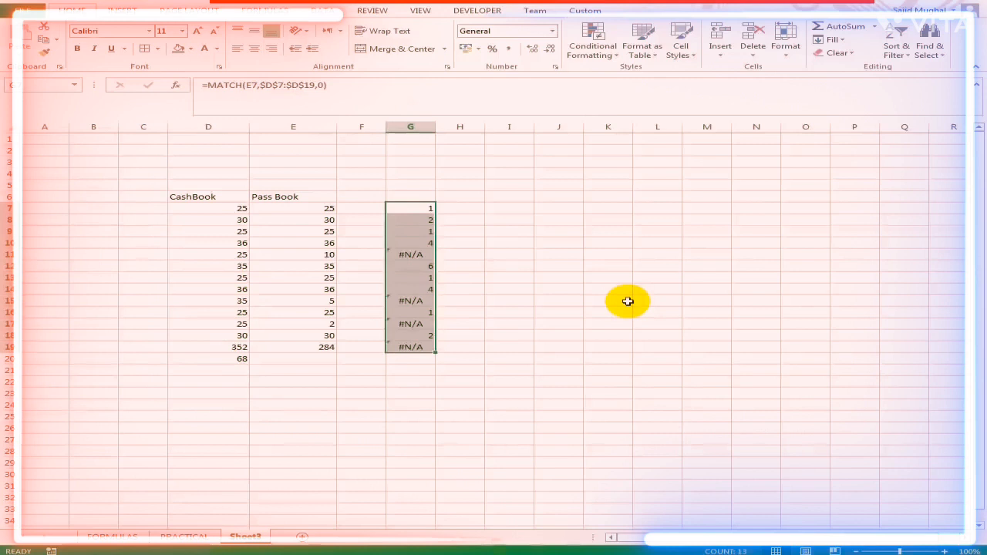
- Inspect the Pass Book amounts in rows 11, 15 and 17 against their MATCH results
left_click(423, 256)
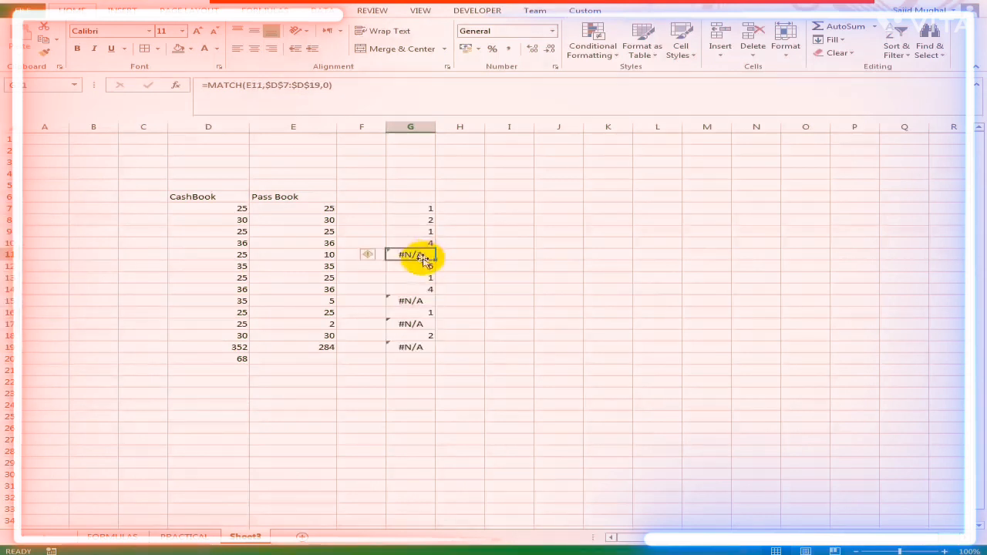
key("Left")
key("Left")
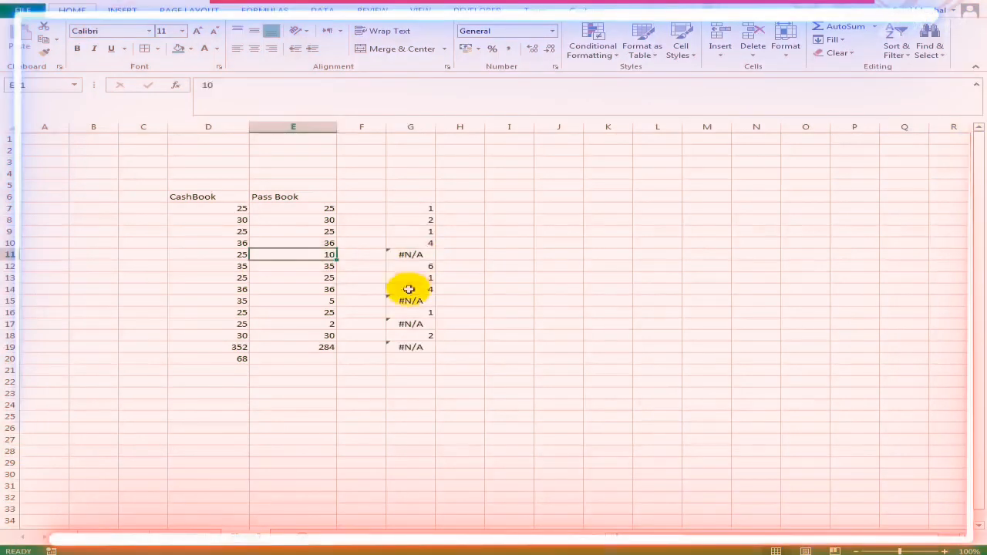
key("Down")
key("Down")
key("Down")
key("Down")
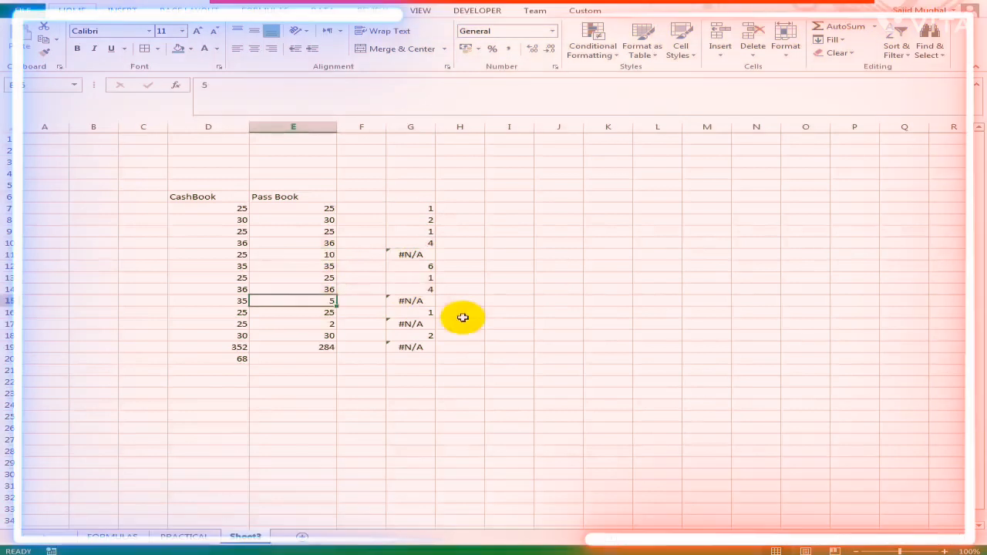
key("Down")
key("Down")
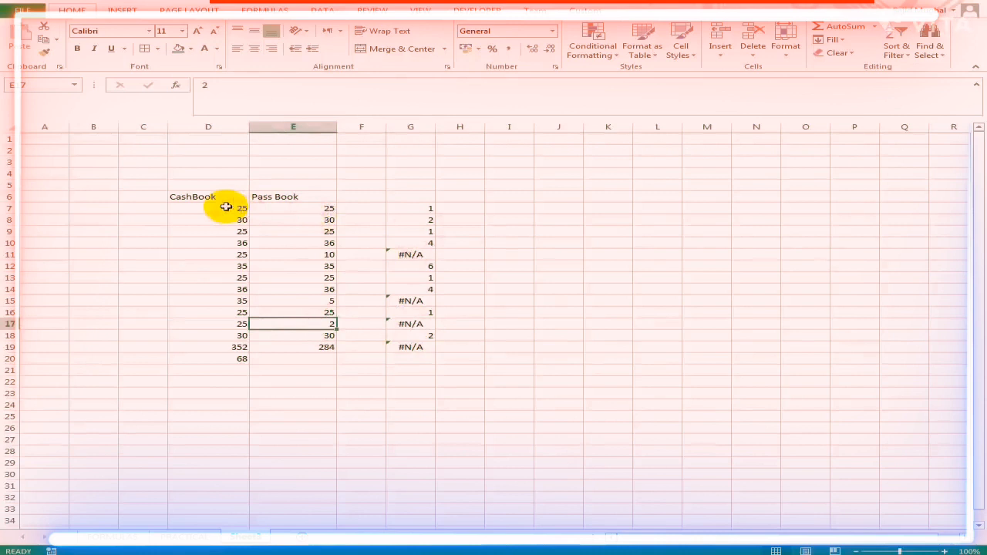
- Sort the range D7:G19 by the MATCH results in column G, on values in ascending order
left_click_drag(226, 207, 416, 347)
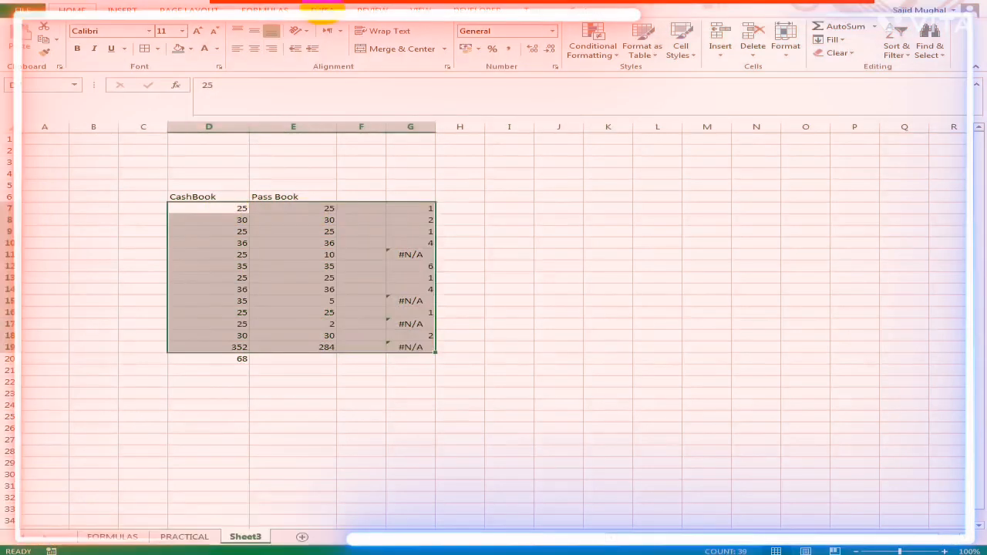
left_click(323, 11)
left_click(345, 39)
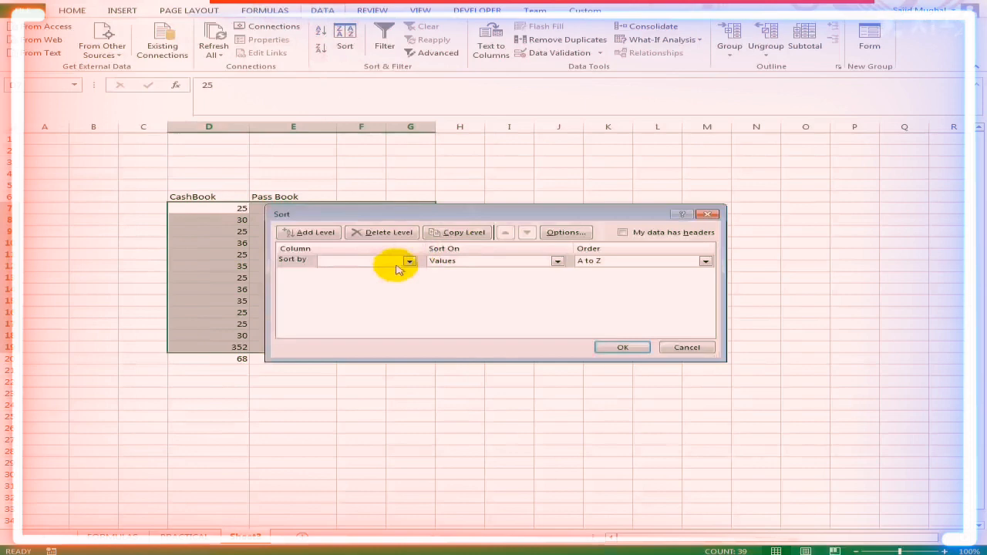
left_click(409, 261)
left_click(363, 299)
left_click(623, 347)
left_click(509, 301)
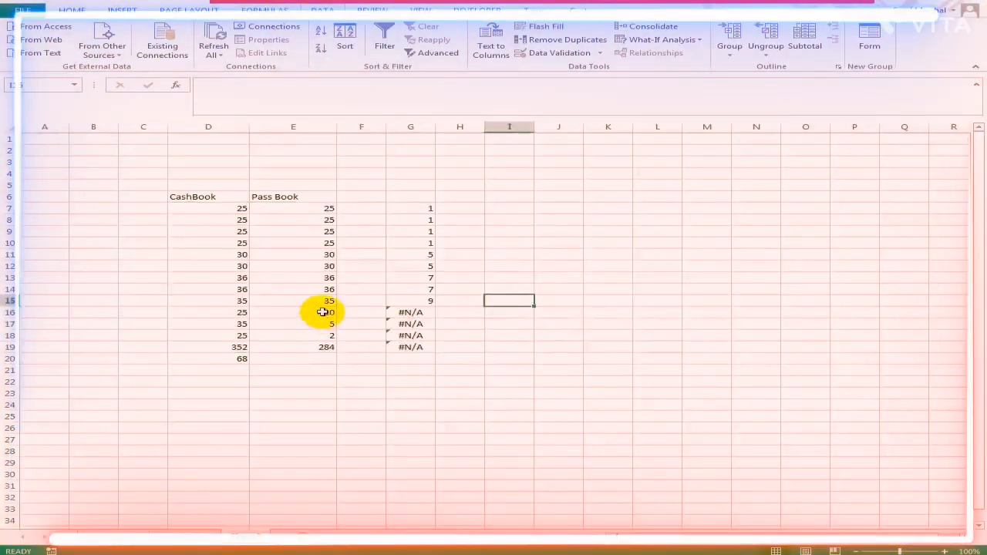
- Delete the MATCH formula in G19, beside the column totals
left_click_drag(322, 311, 386, 335)
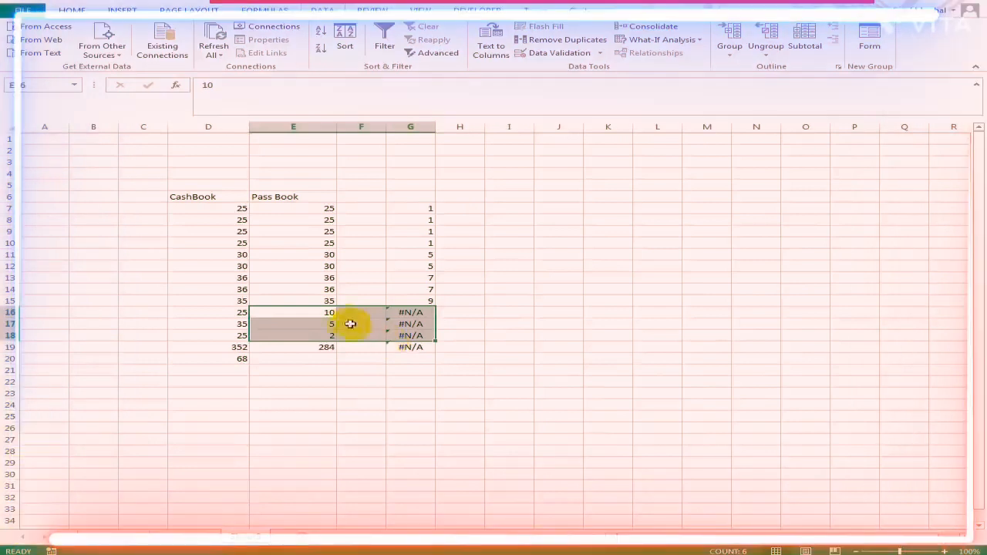
left_click(420, 315)
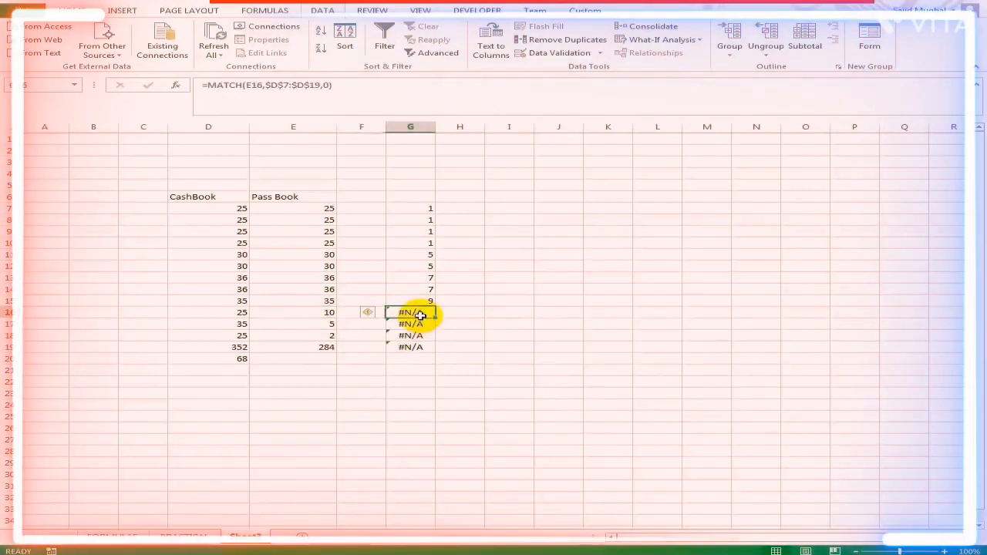
key("Down")
key("Down")
key("Down")
key("Delete")
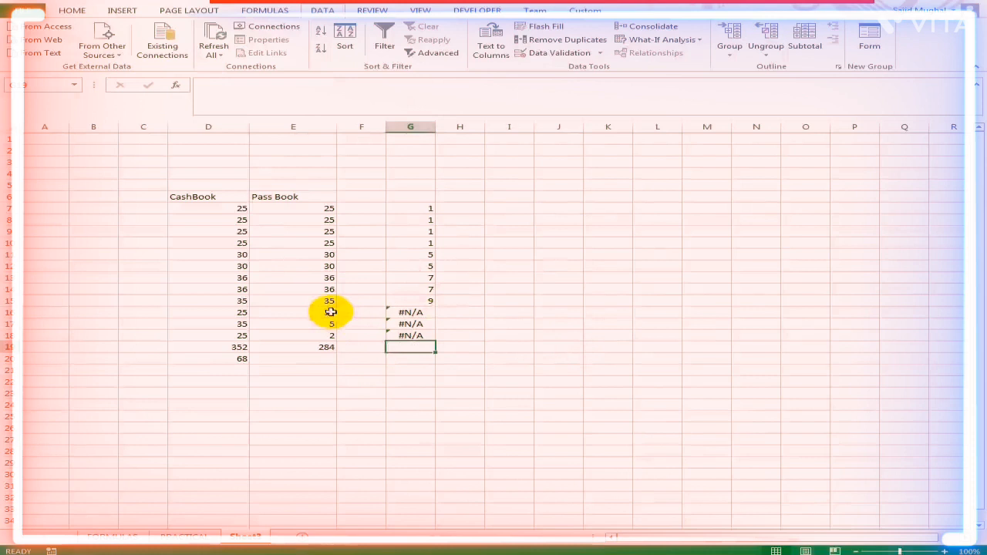
left_click(330, 336)
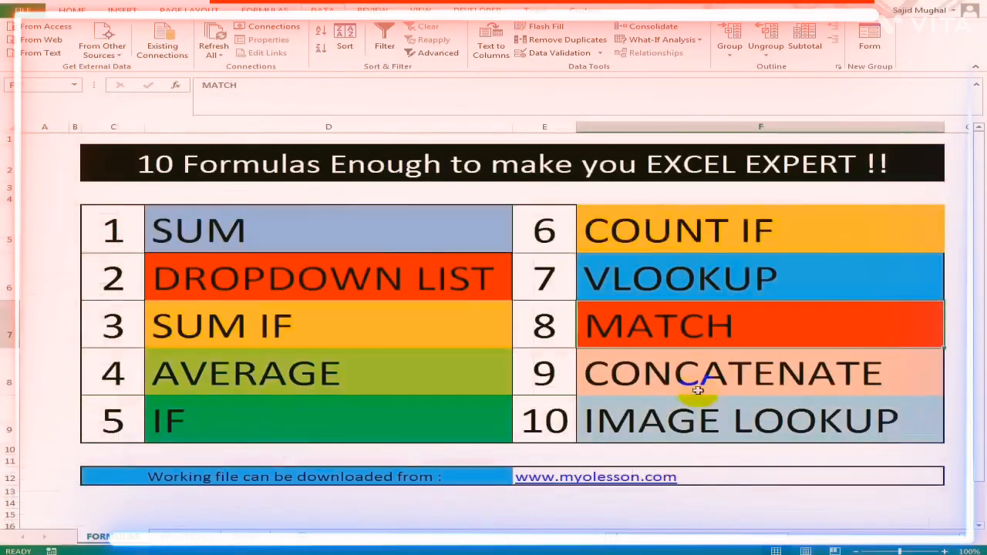
left_click(693, 382)
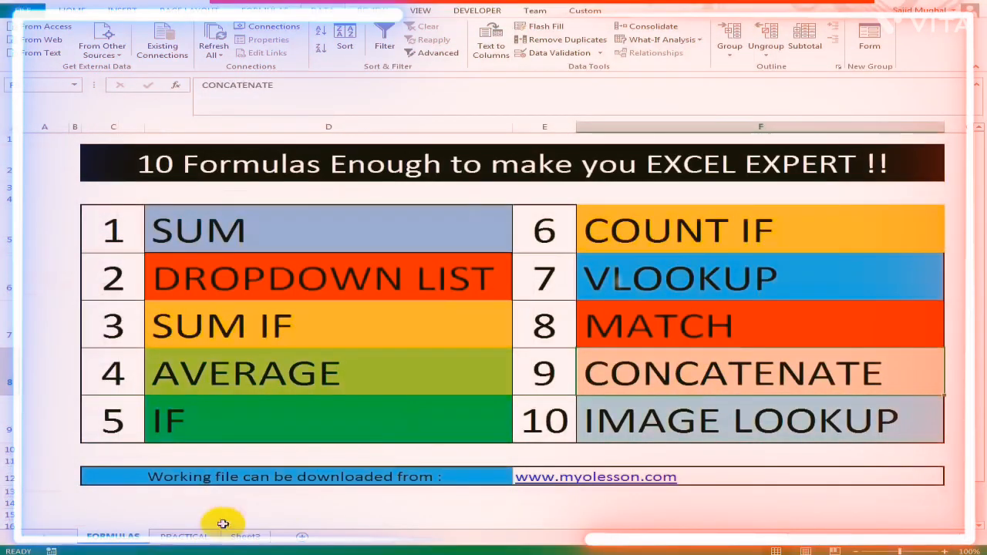
left_click(199, 536)
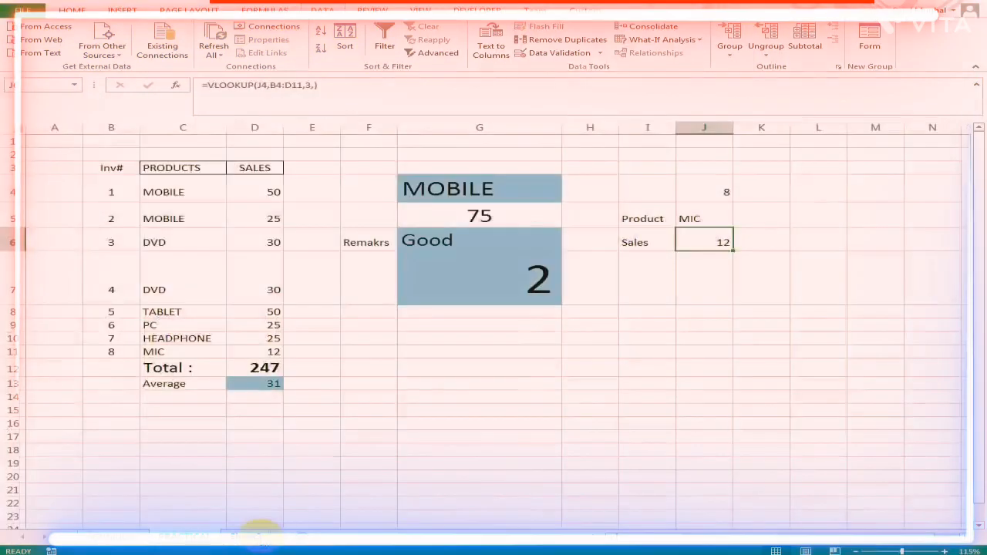
left_click(542, 338)
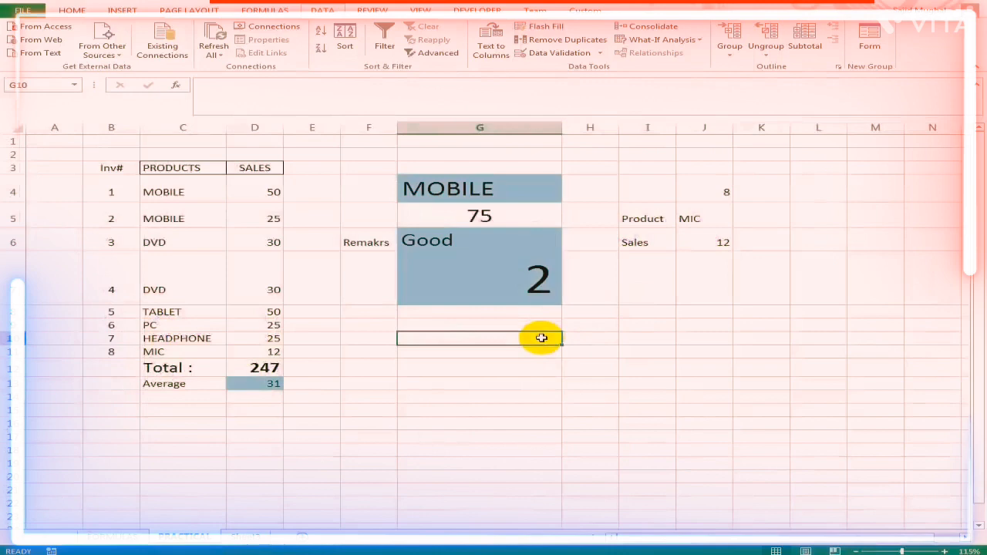
key("ctrl+Page_Down")
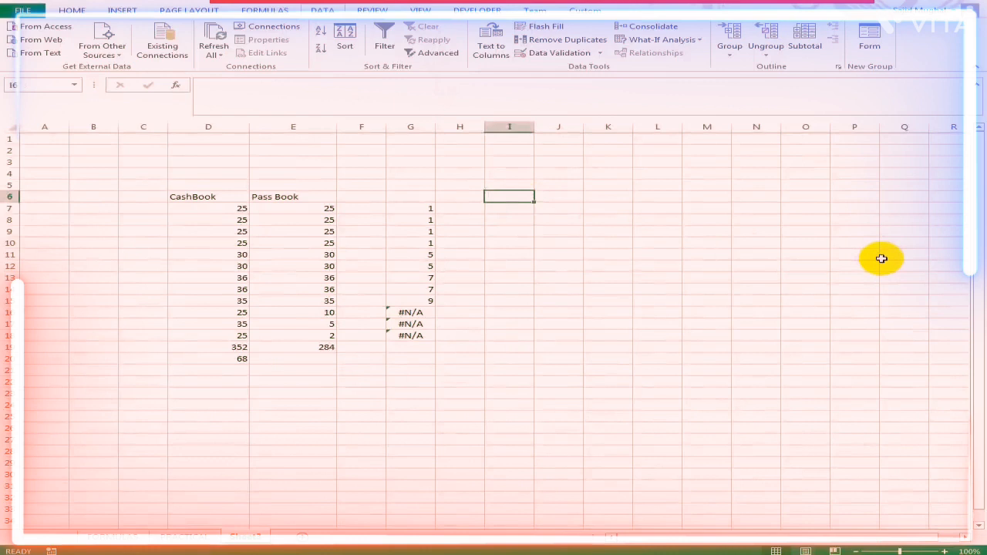
- On Sheet3, enter the headers First Name, Last Name and Full Name in J6:L6, and widen columns J and K to fit
key("Right")
type("F")
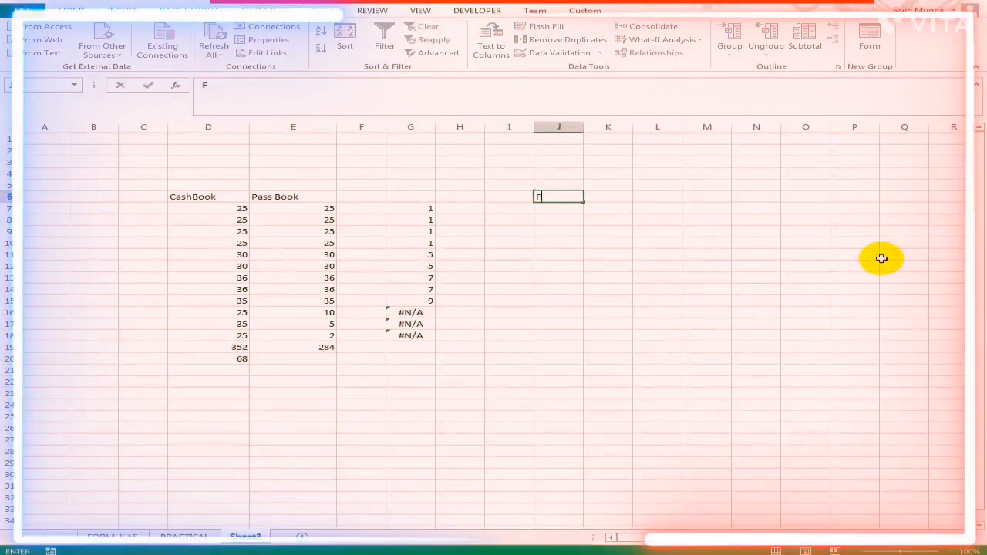
type("irst Name")
key("Tab")
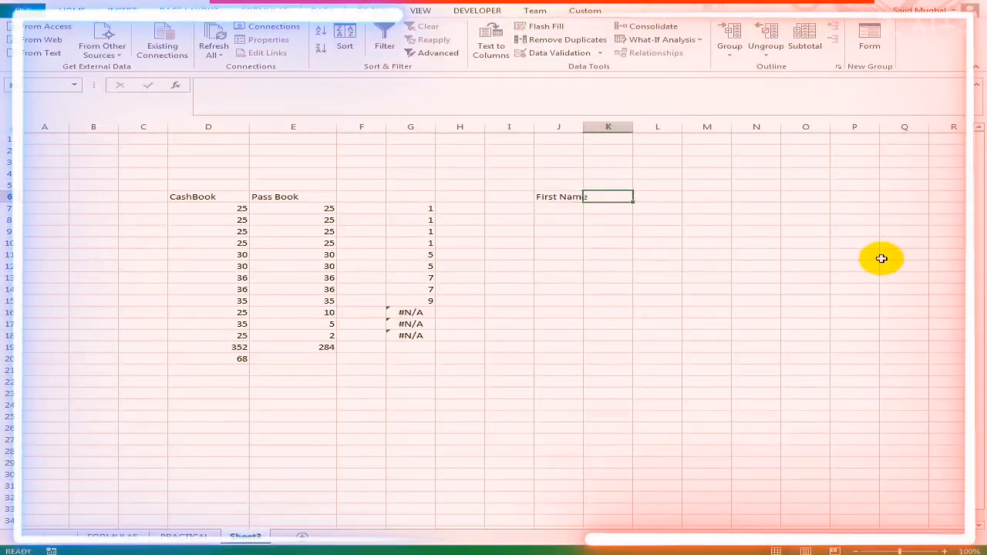
type("Last")
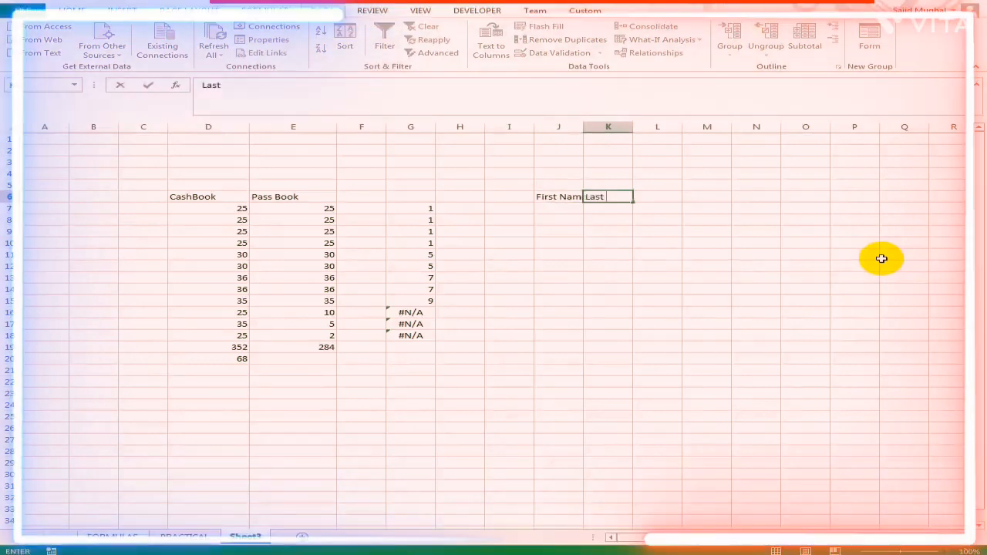
type(" Name")
key("ctrl+Return")
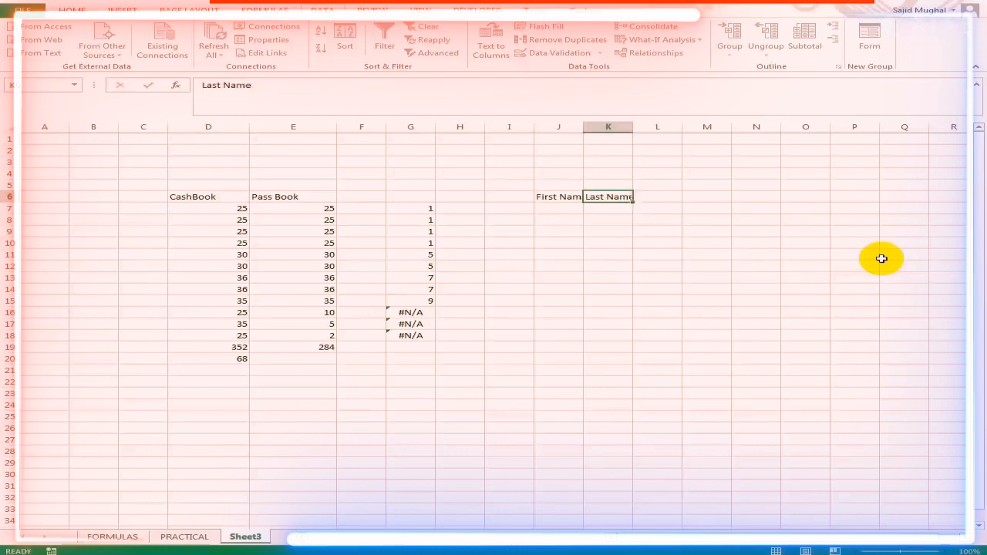
key("Right")
type("Full Name")
key("Return")
key("Up")
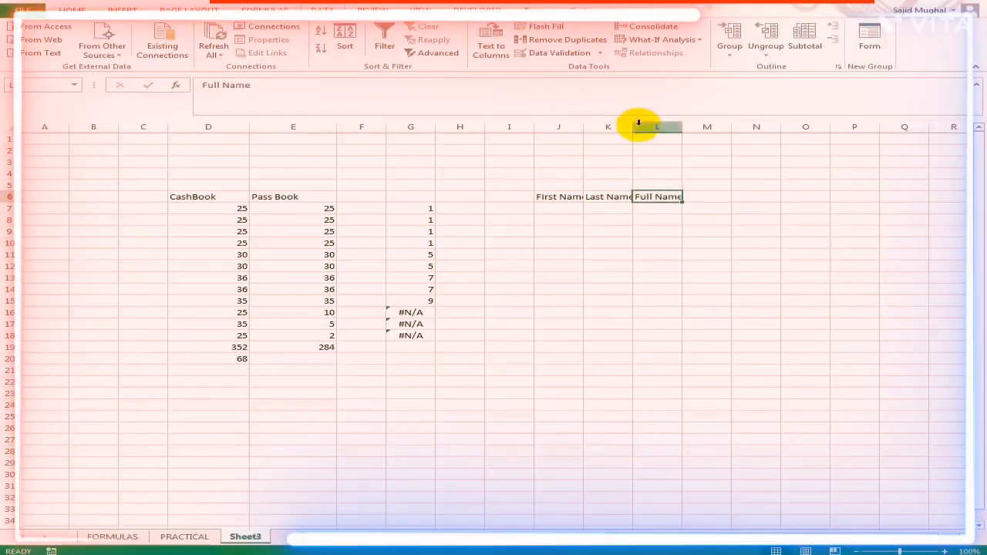
left_click_drag(630, 126, 636, 127)
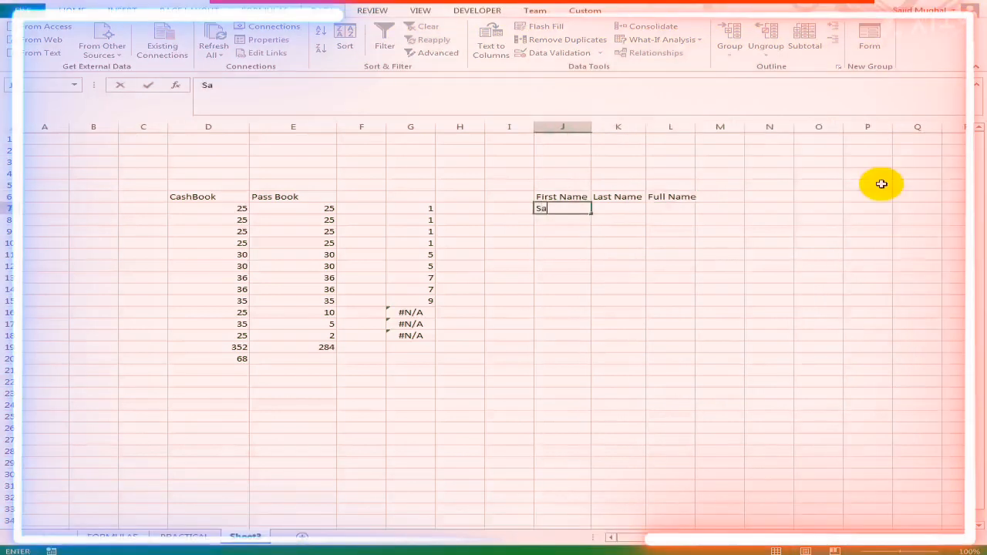
- Enter the person's first name in J7 and last name in K7
key("Tab")
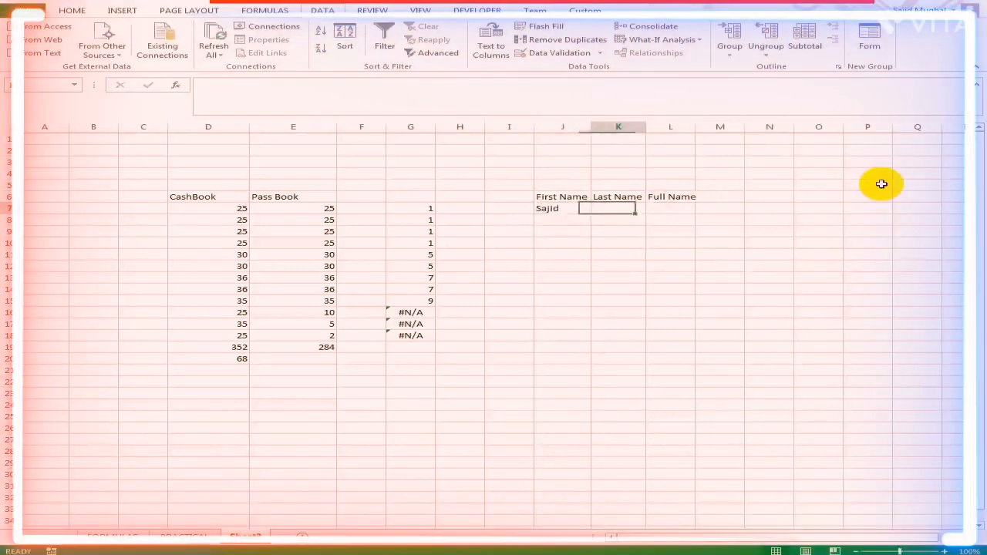
type("Mughal")
key("Tab")
- Enter =CONCATENATE(J7,K7) in L7 under Full Name, and widen column L to fit
type("=")
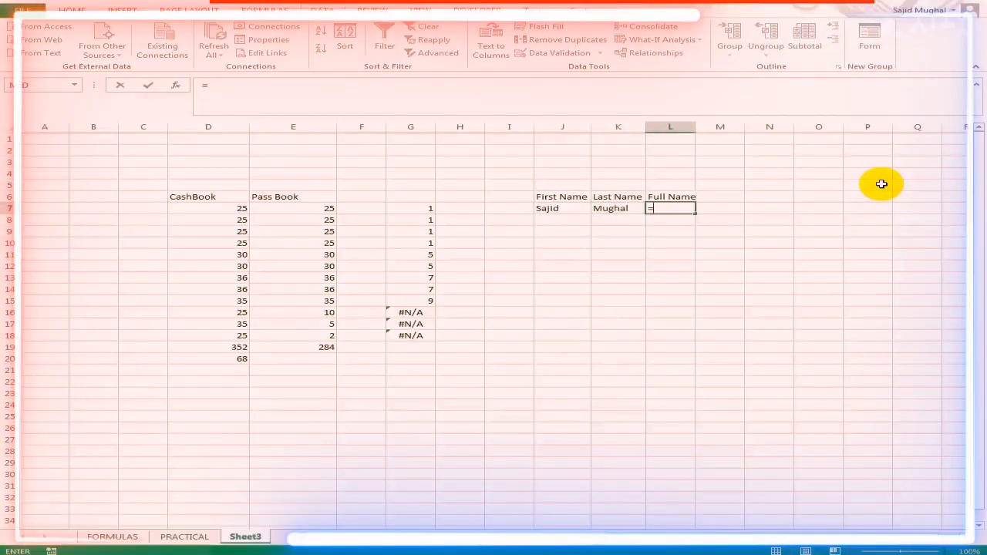
type("coNCATENATE(")
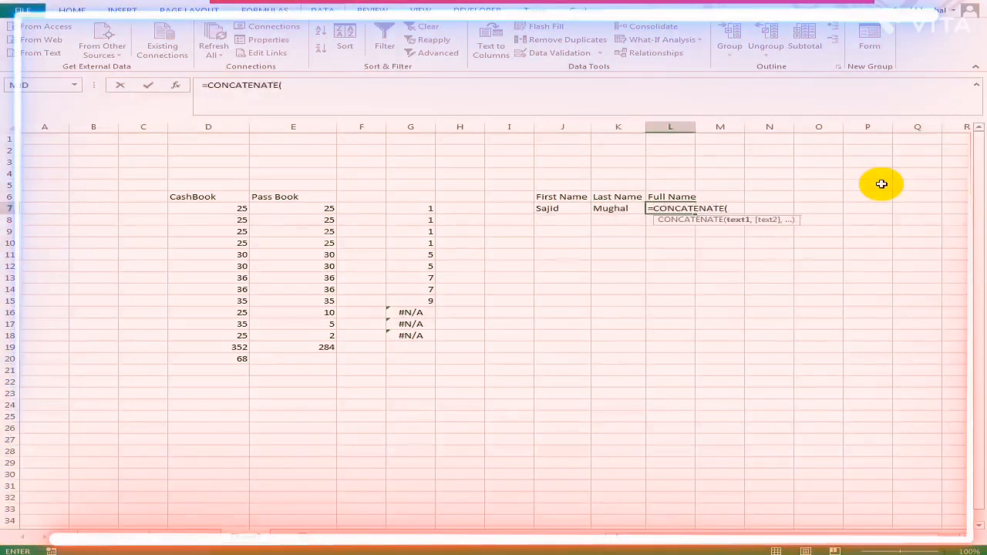
key("Left")
key("Left")
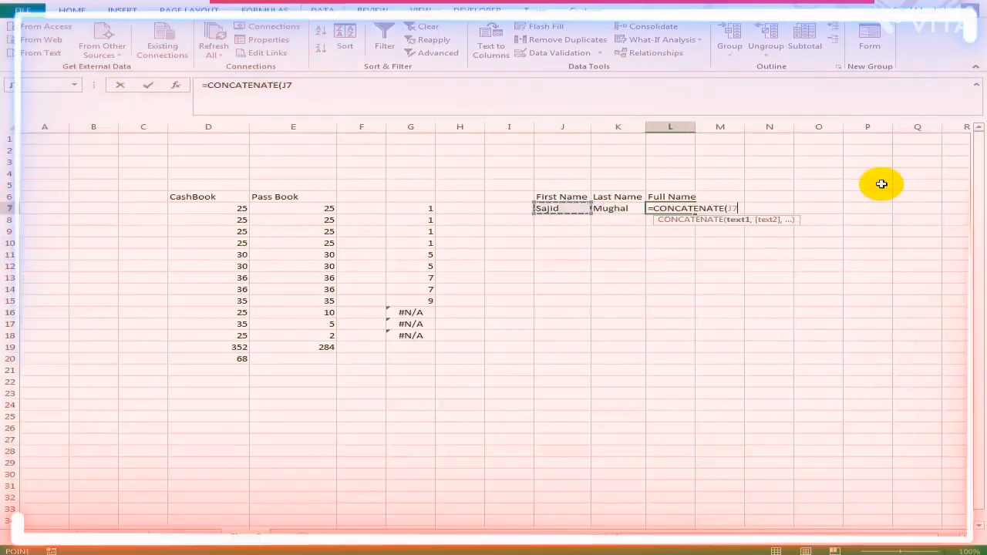
type(",")
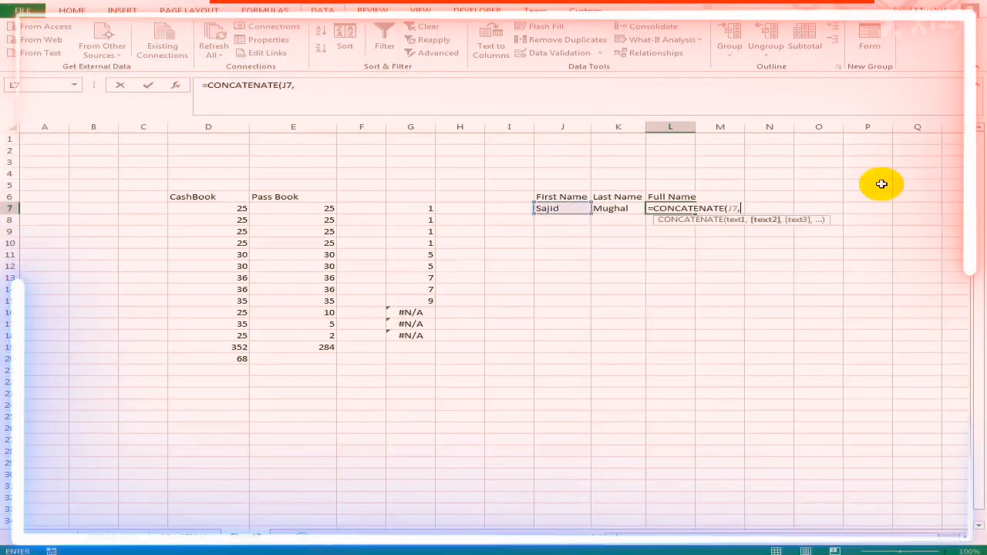
key("Left")
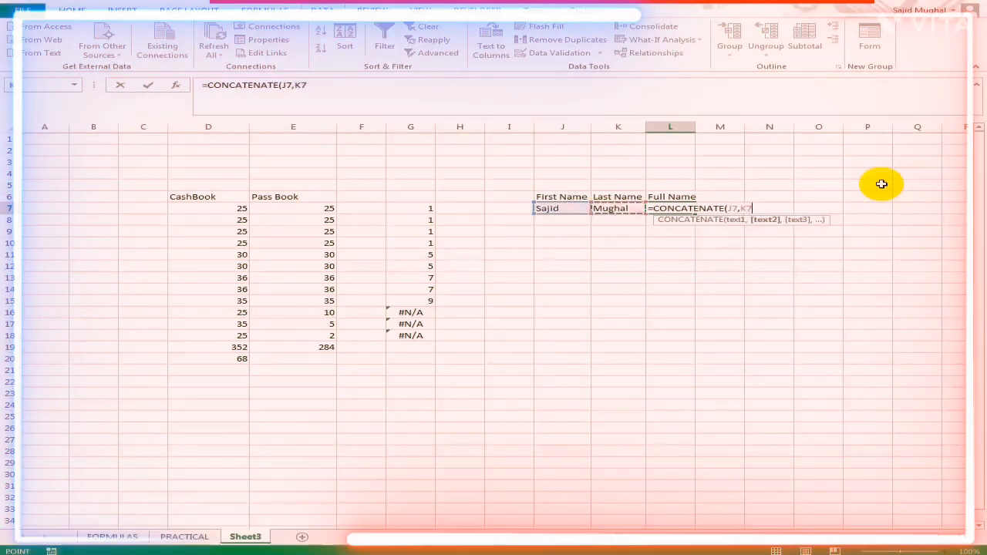
key("Return")
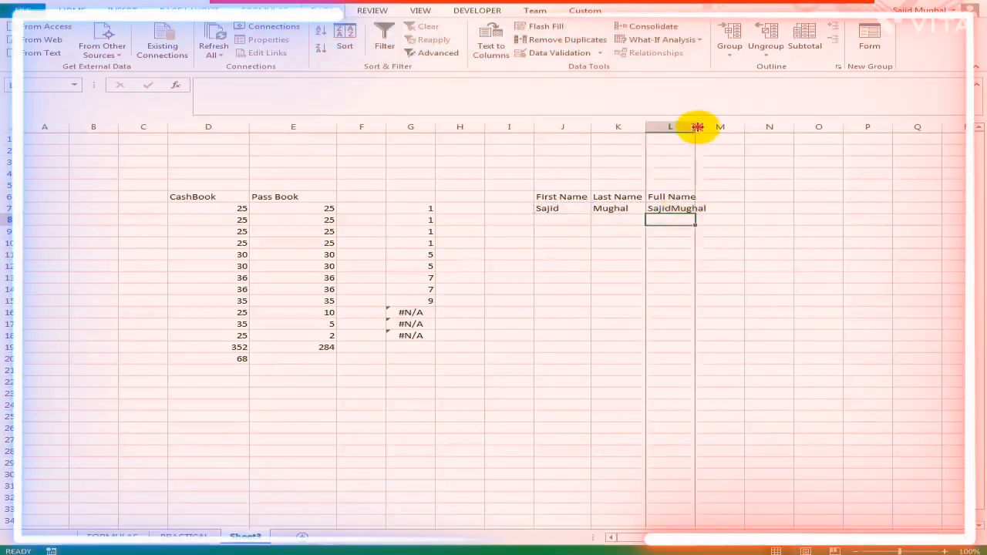
double_click(697, 128)
- Edit the formula in L7 to =CONCATENATE(J7," ",K7) so a space separates the names, and refit column L
key("Up")
key("Left")
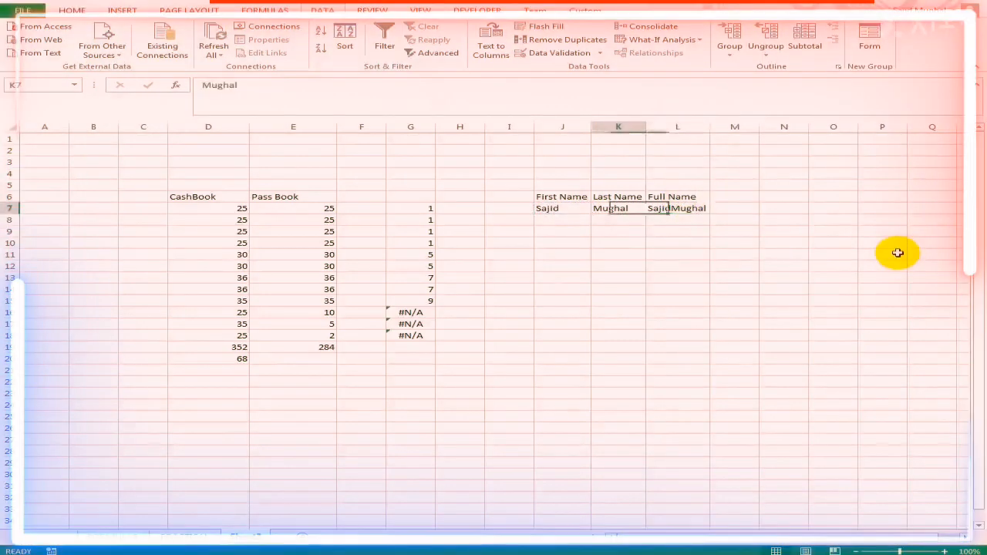
key("Right")
key("F2")
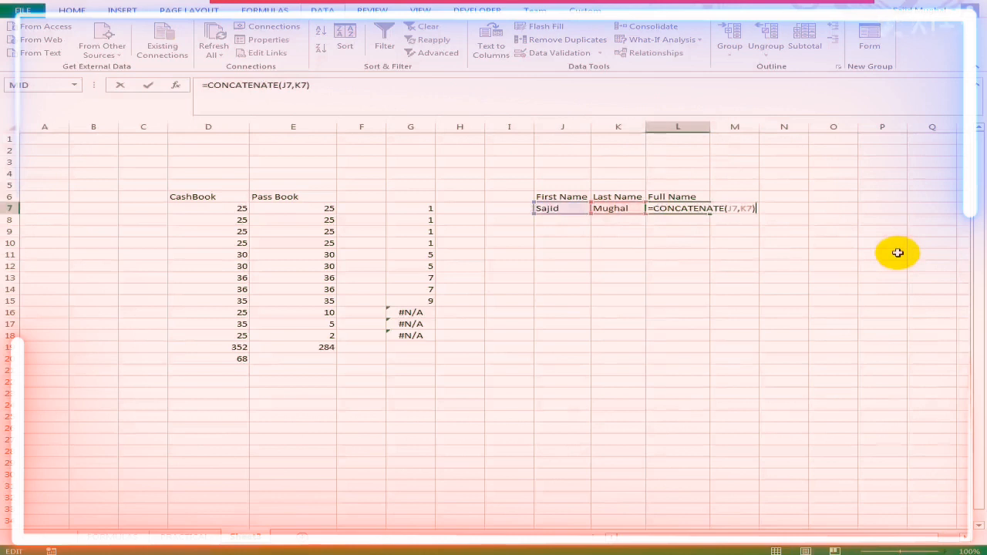
key("Left")
key("Left")
key("Left")
type("\" ")
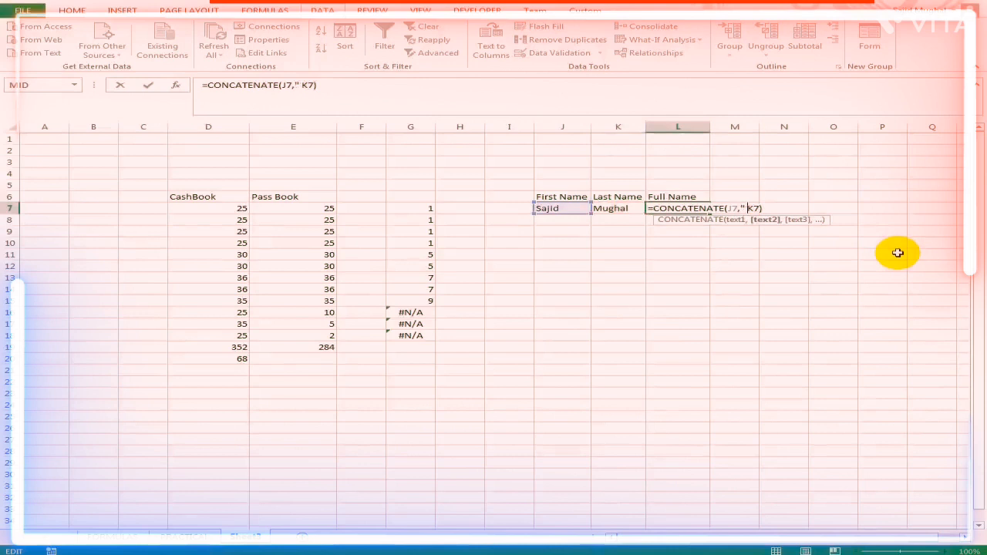
type("\",")
key("Return")
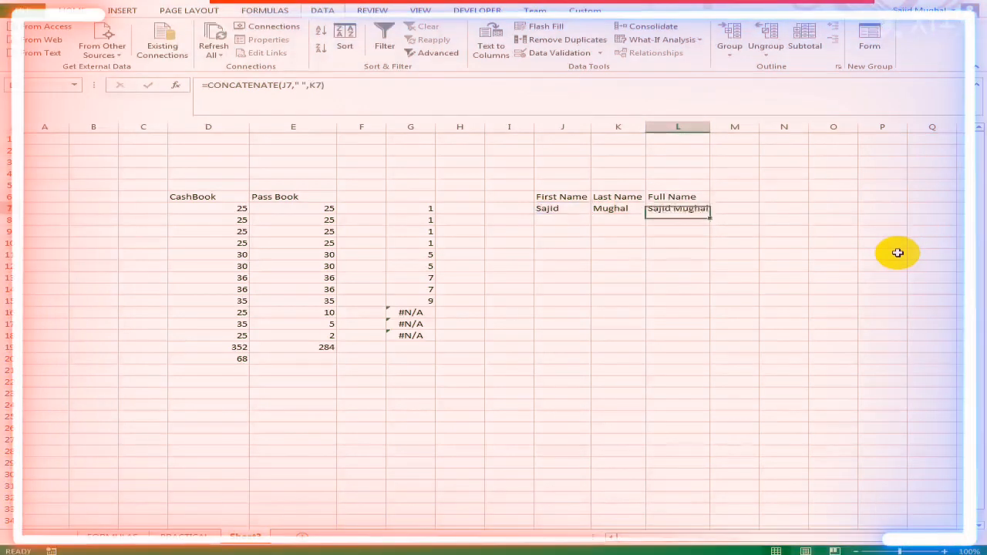
double_click(708, 127)
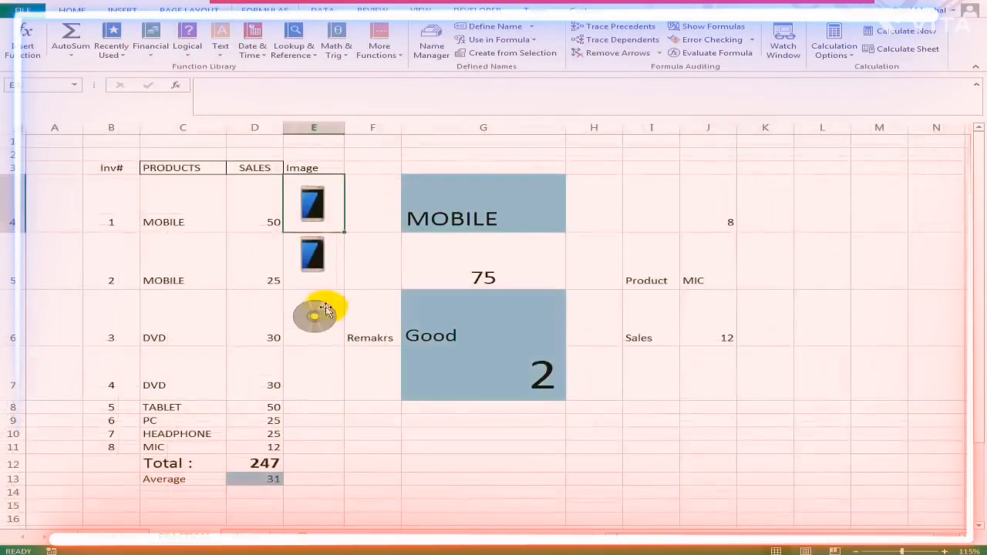
- Add a border around the Image header in E3 on the PRACTICAL sheet
left_click(312, 168)
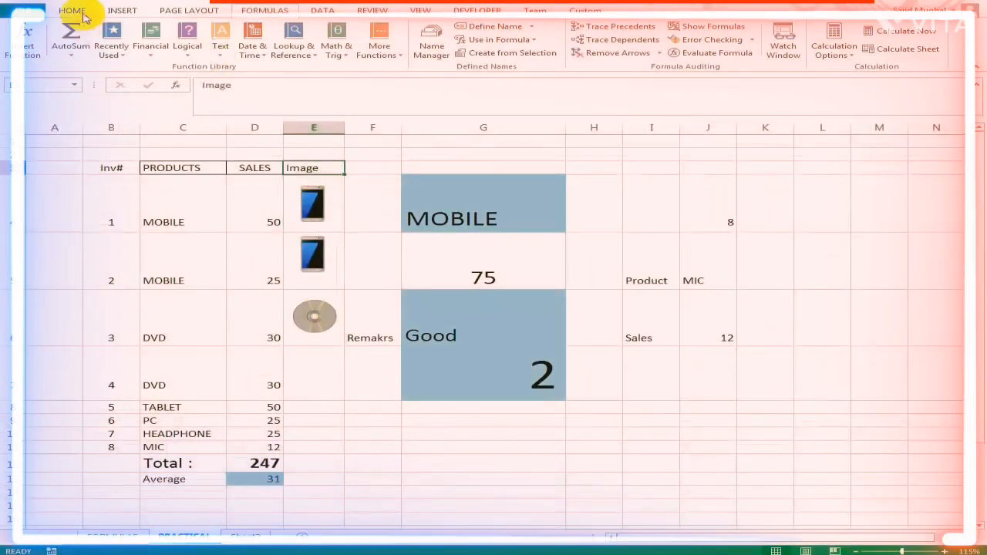
left_click(83, 16)
left_click(328, 203)
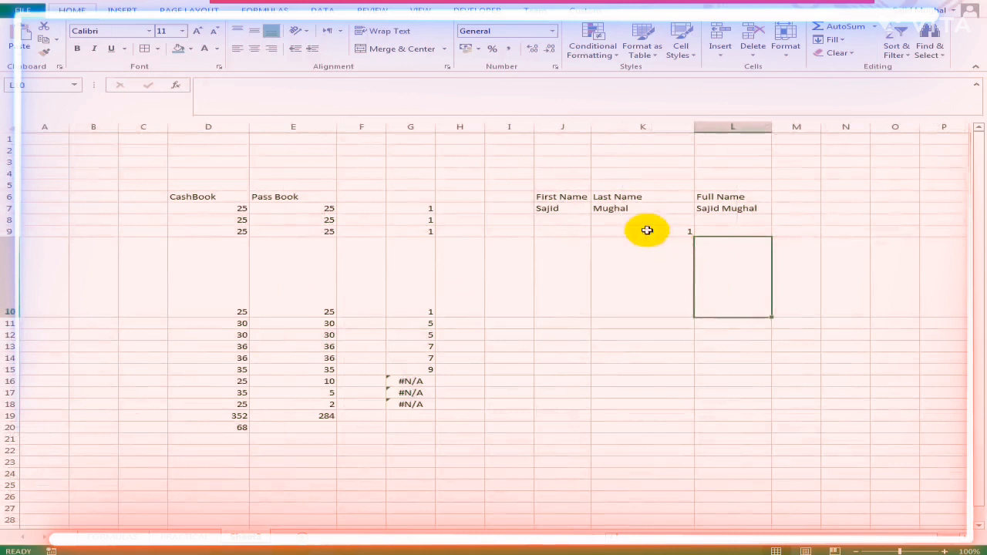
- Copy the phone image cell E4 from the PRACTICAL sheet and paste it as a linked picture inside K10 on Sheet3
left_click(636, 270)
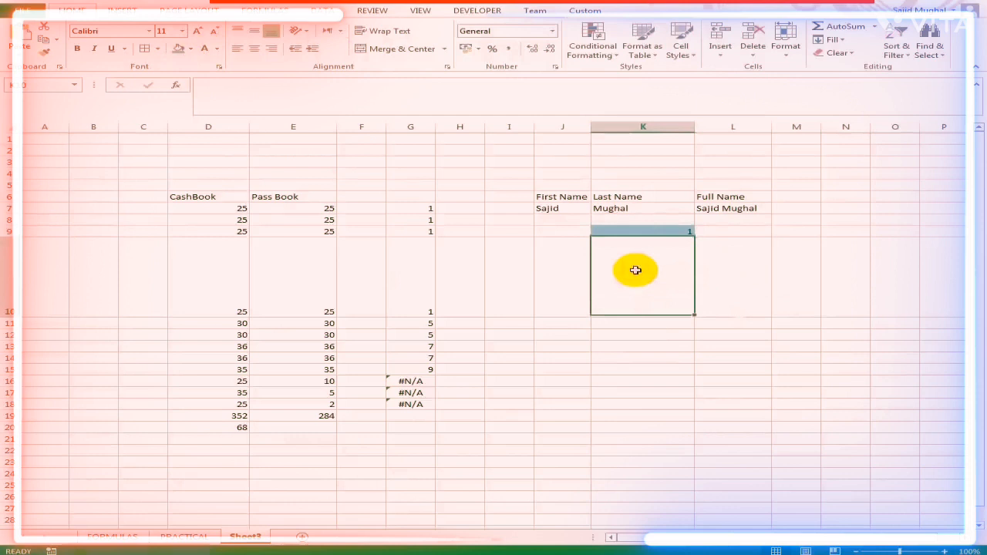
left_click(185, 538)
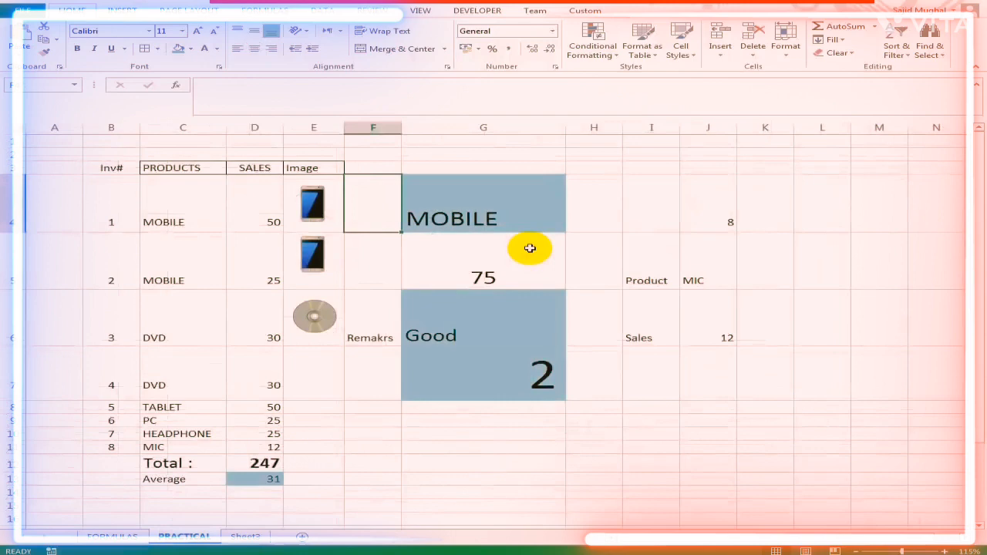
key("Left")
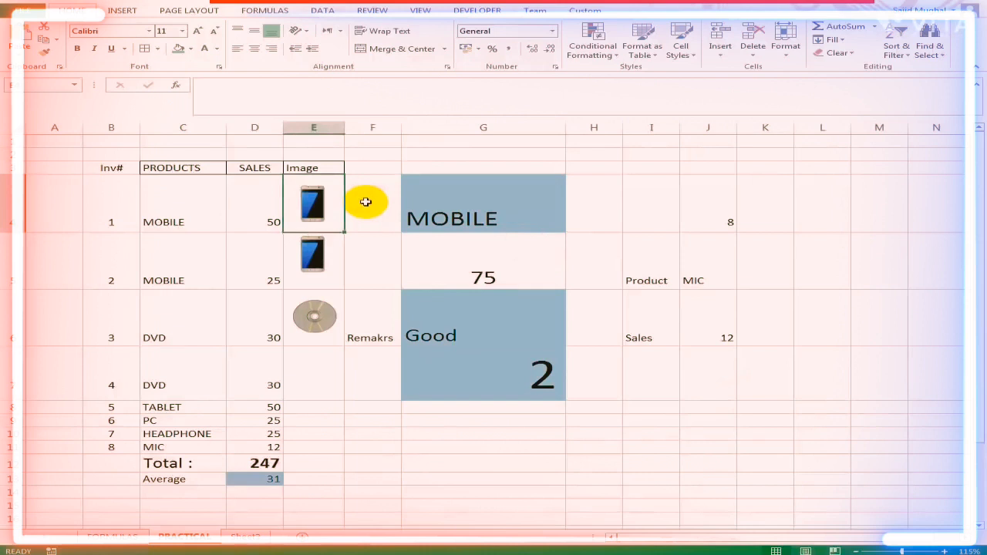
key("ctrl+c")
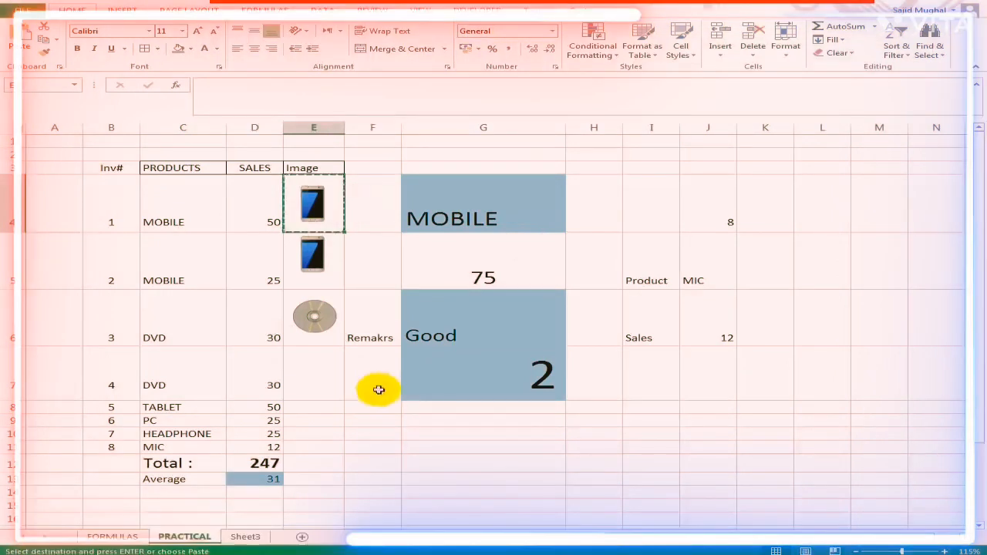
key("ctrl+Page_Down")
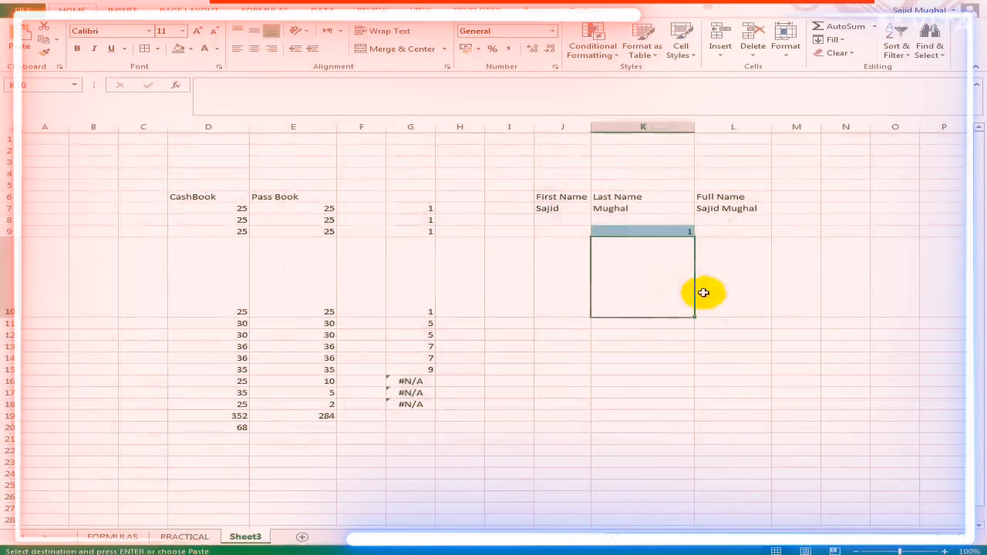
right_click(640, 272)
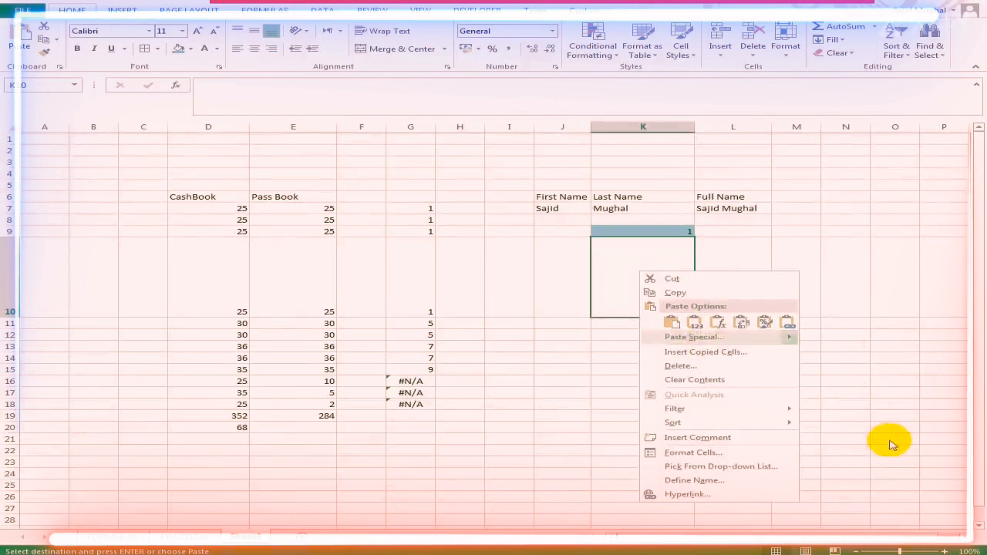
left_click(893, 445)
left_click_drag(645, 288, 683, 314)
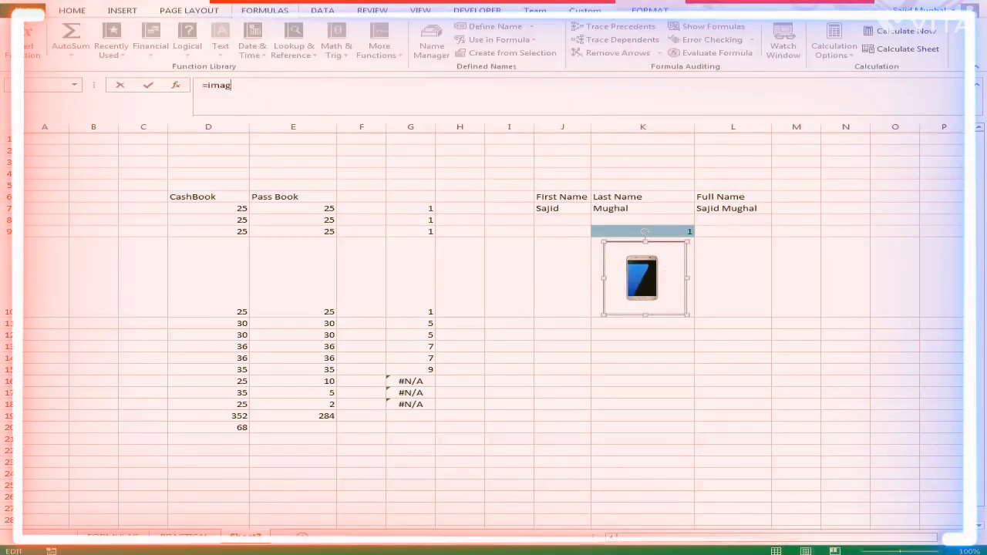
- Cancel the picture's unfinished formula and start an INDEX formula in L9 on Sheet3 with PRACTICAL!$B$4:$E$11 as the array
key("Escape")
left_click(757, 233)
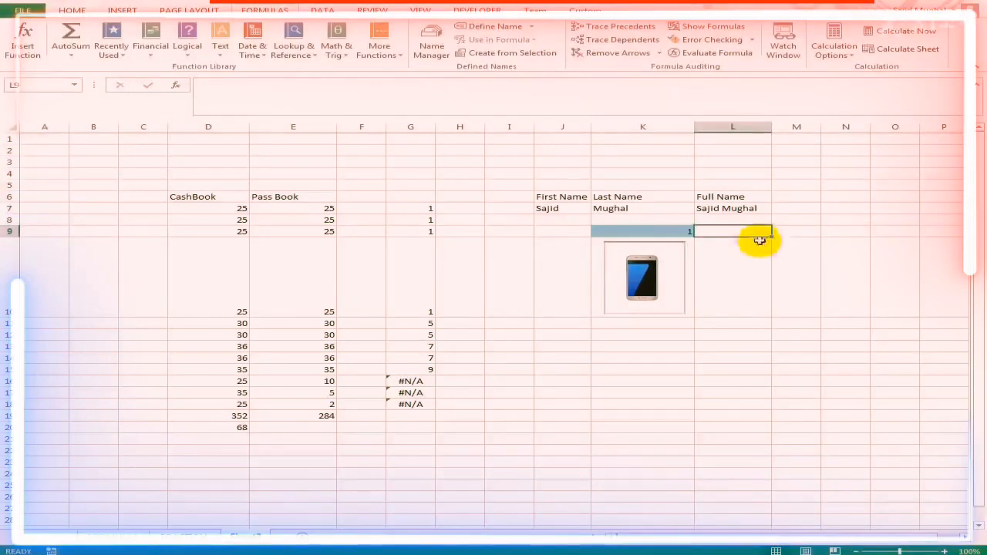
type("=i")
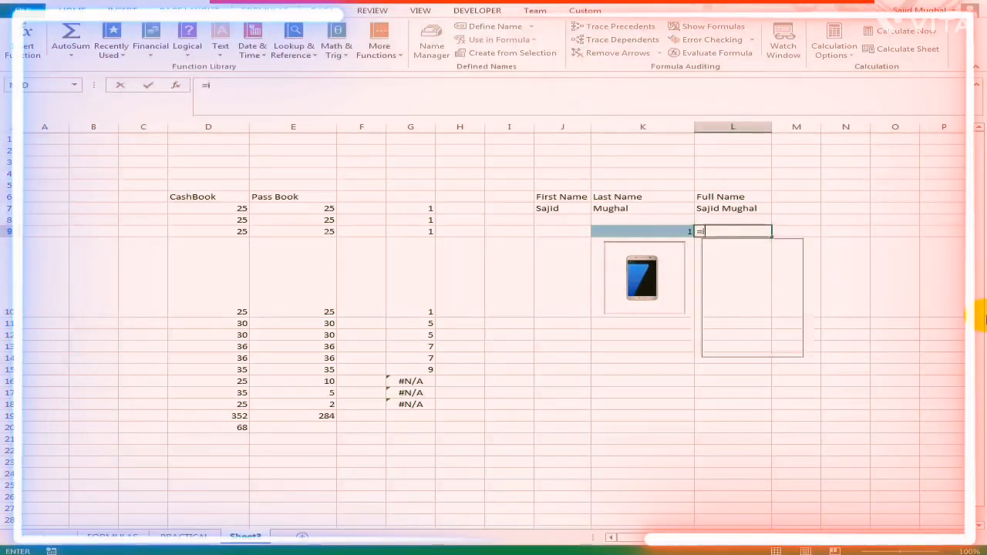
type("nde")
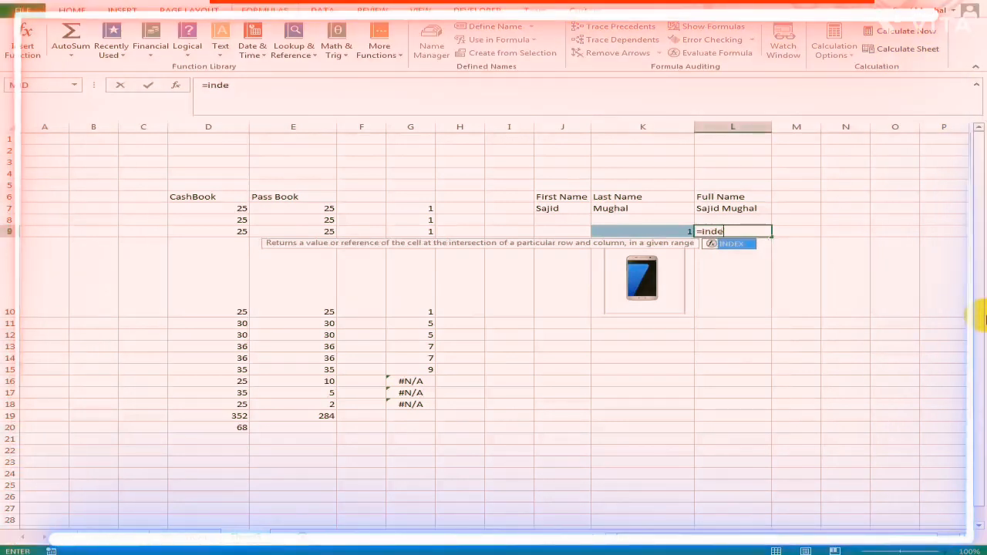
key("Tab")
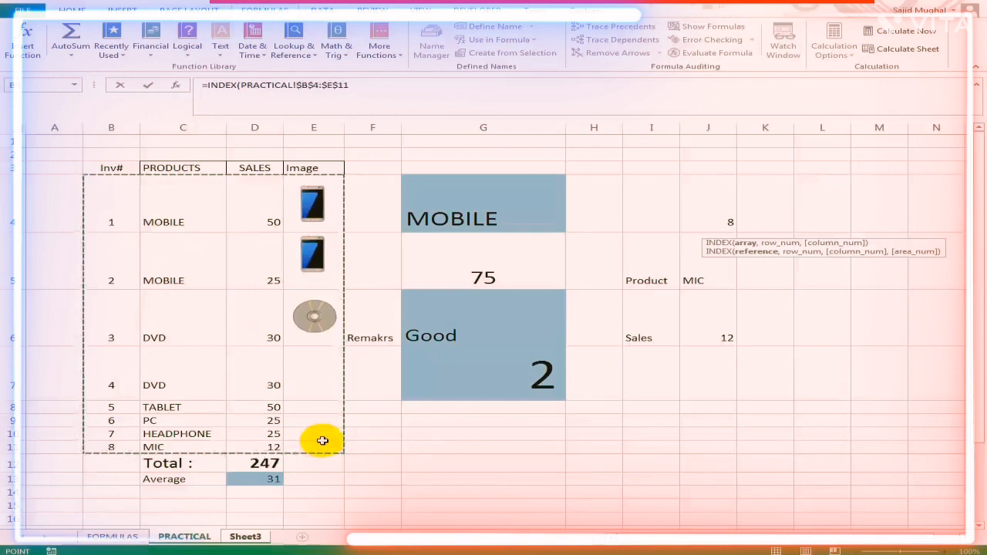
type(",")
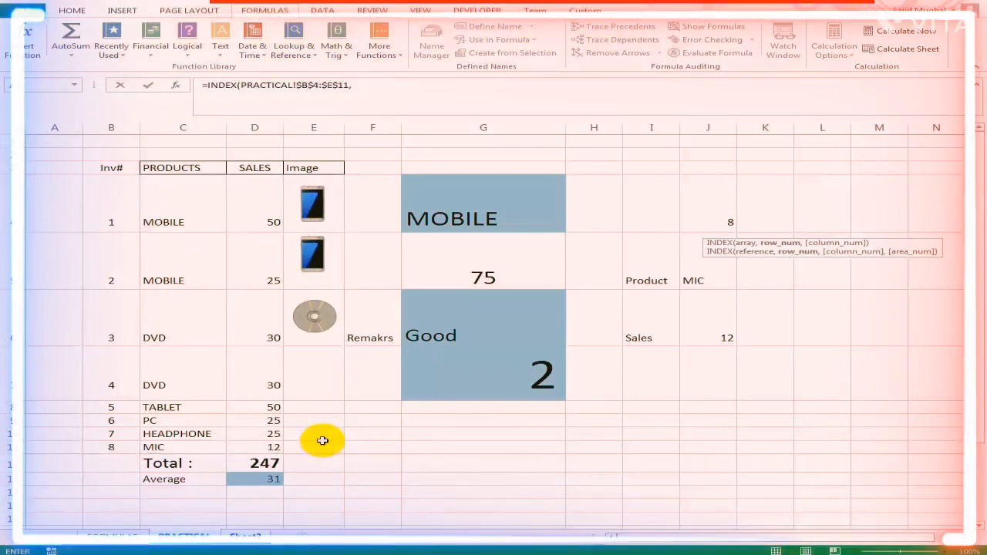
type("mat")
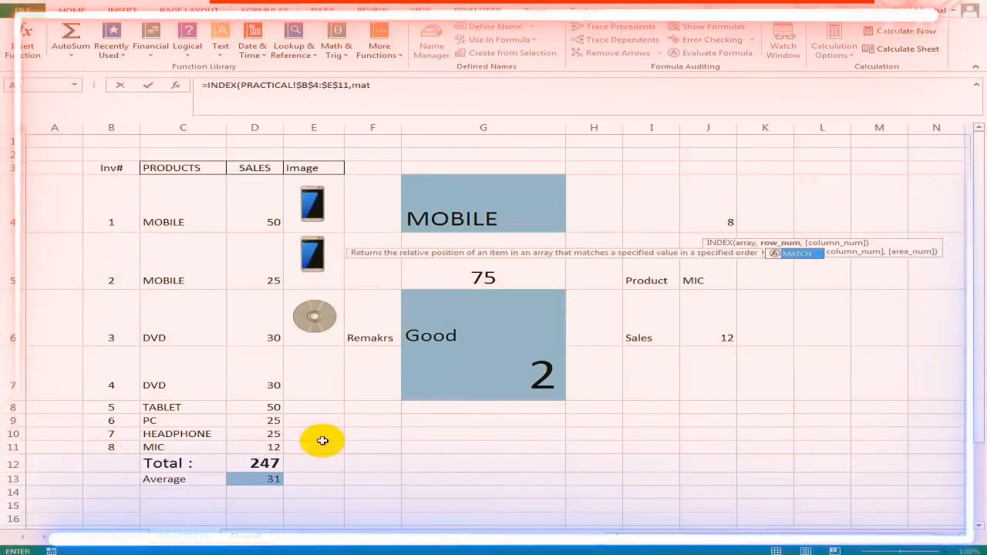
type("ch")
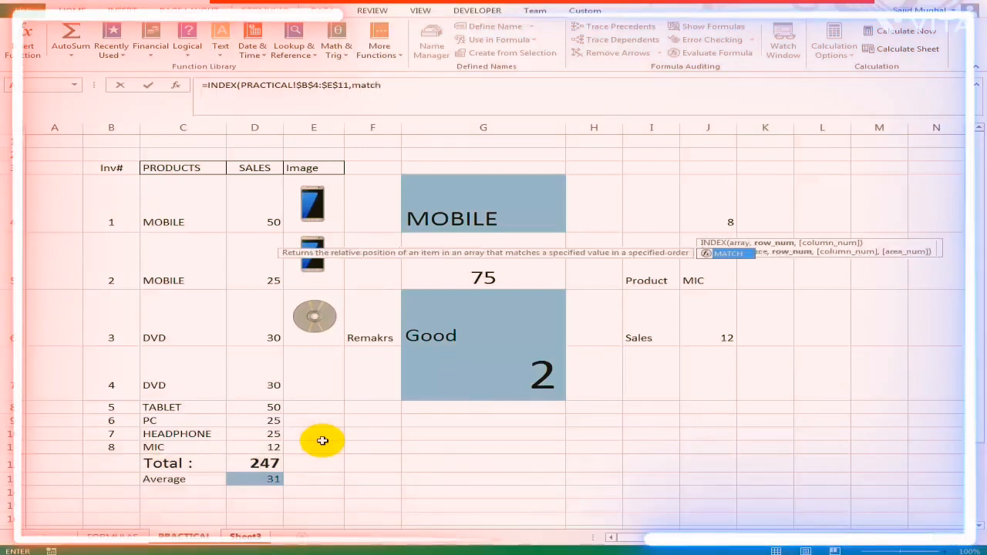
- Complete the INDEX formula with MATCH(Sheet3!K9,PRACTICAL!$B$4:$B$11,0) as the row number and 4 as the column number
key("Tab")
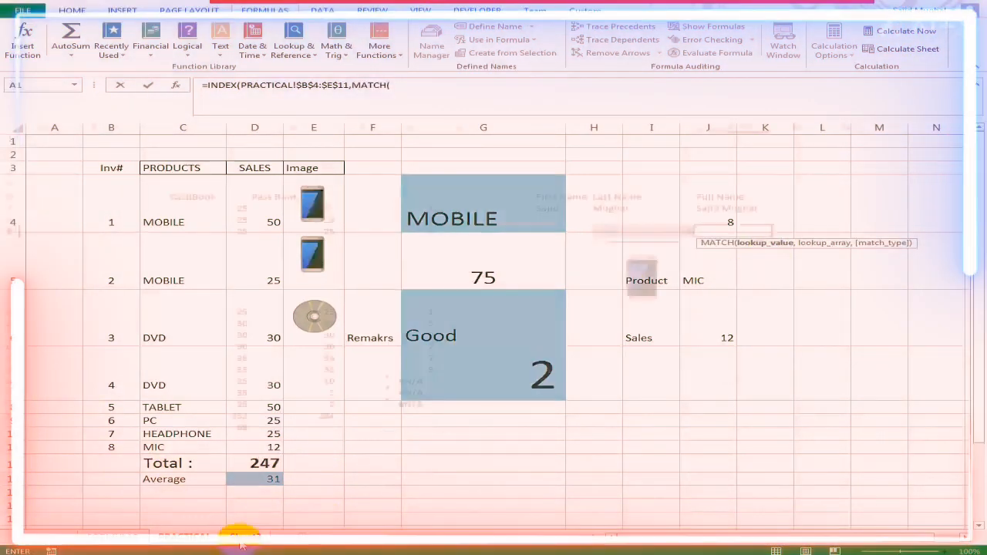
left_click(262, 534)
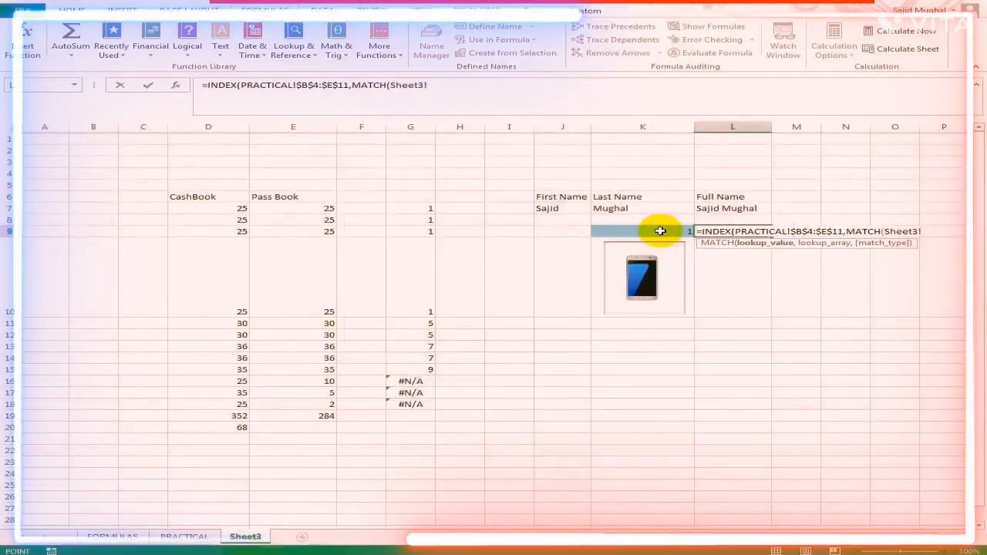
left_click(661, 231)
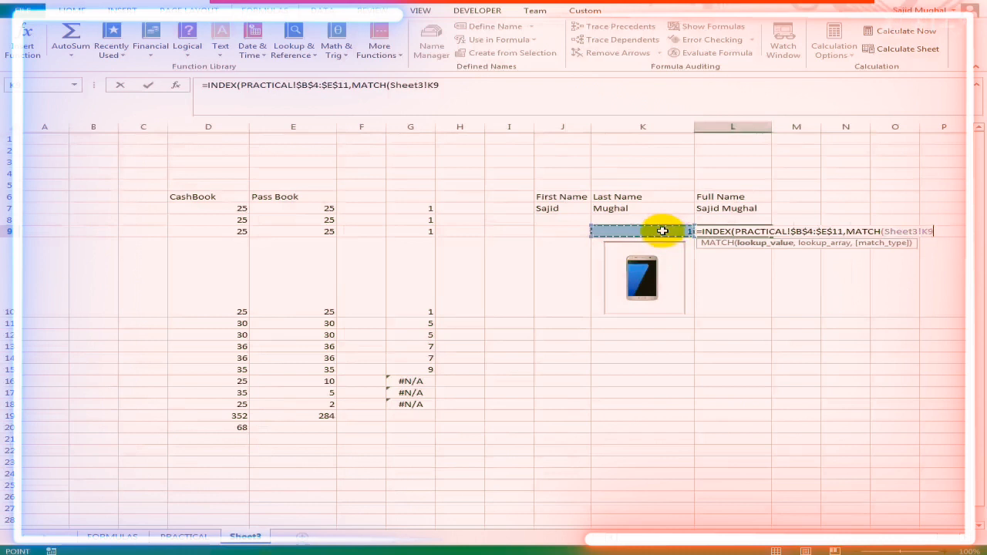
type(",")
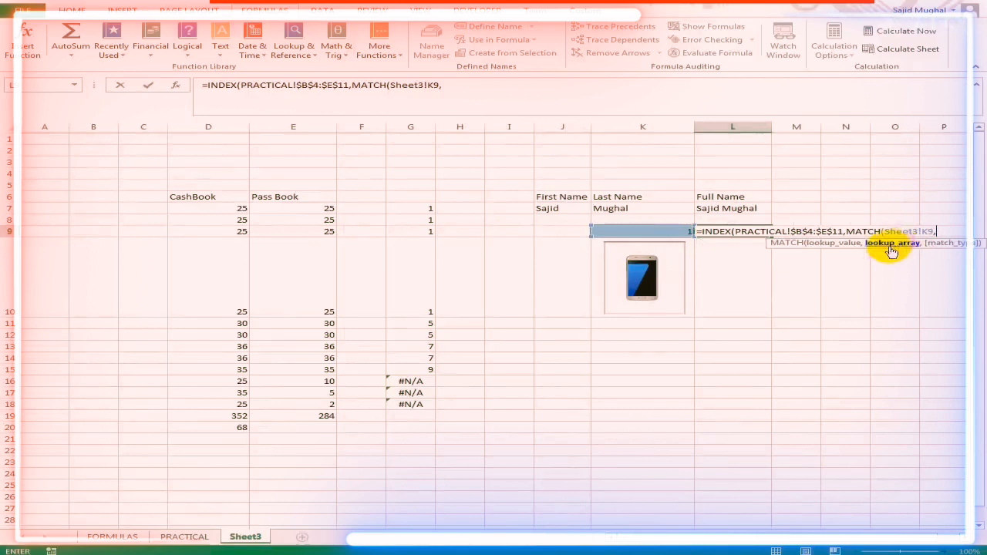
left_click(184, 537)
left_click_drag(112, 208, 114, 264)
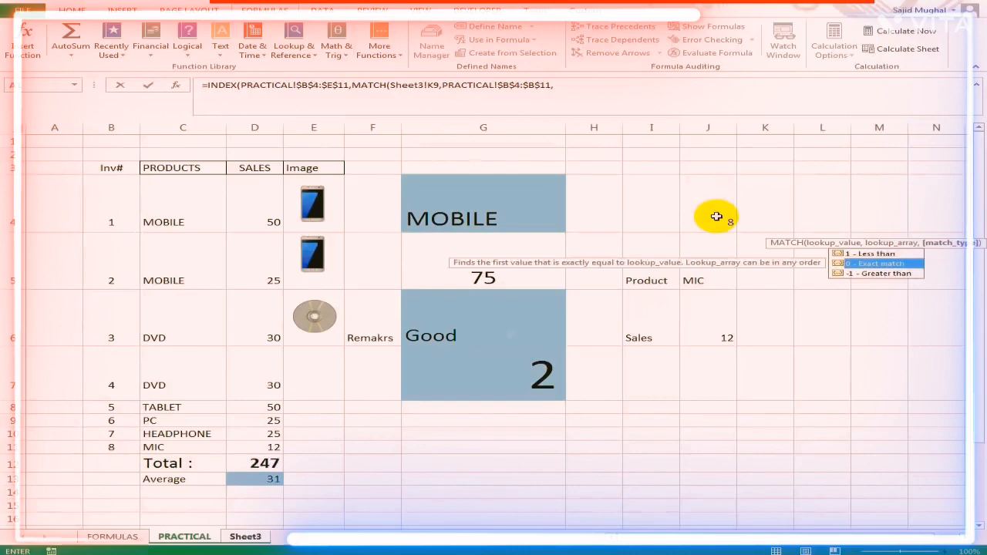
type("0")
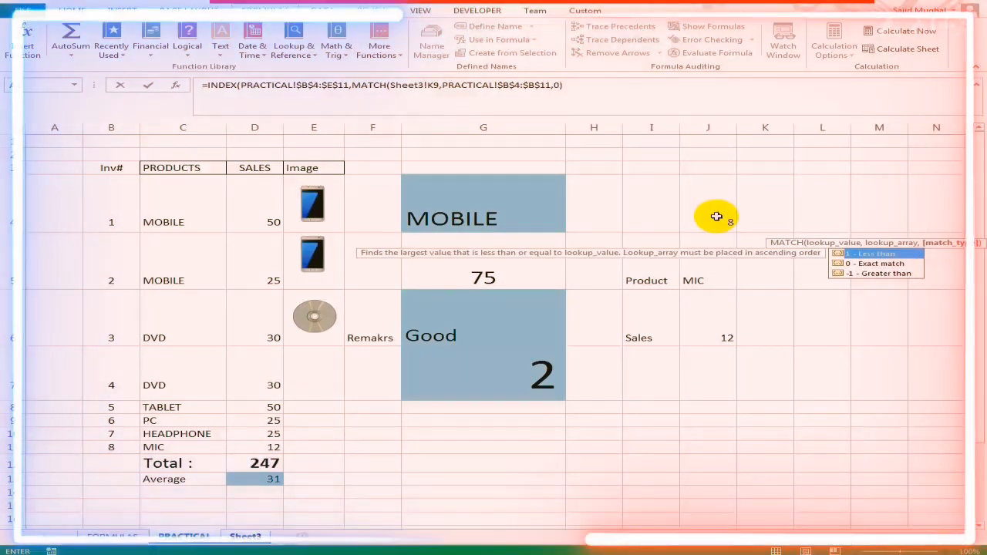
type("),")
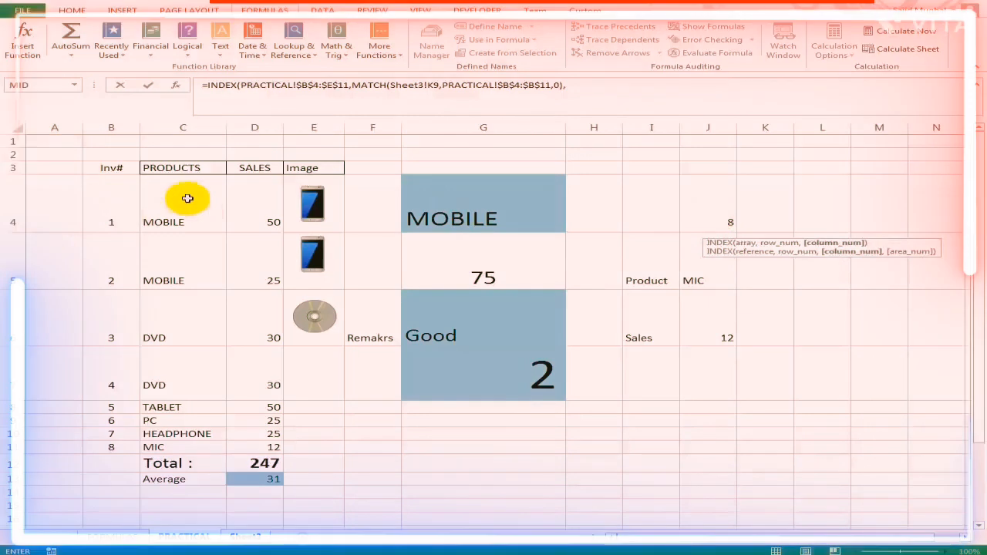
type("4)")
key("Return")
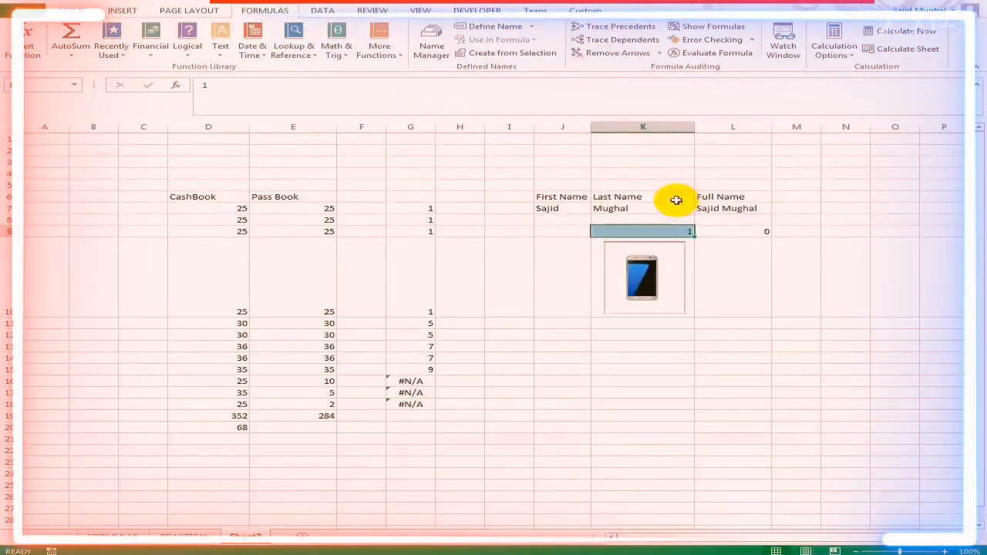
- Name cell K9 on Sheet3 inv and use that name as the MATCH lookup value in L9's INDEX formula
left_click(669, 234)
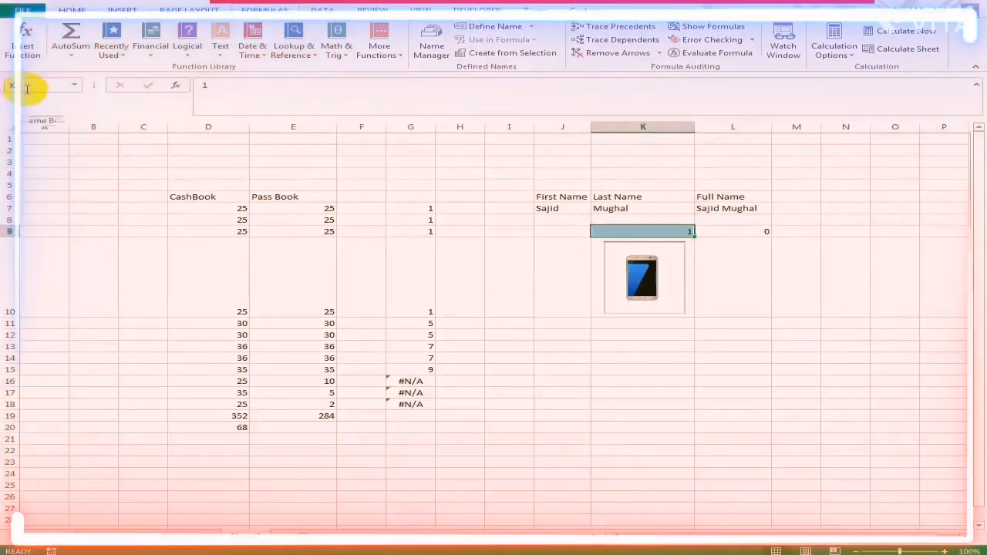
left_click(22, 86)
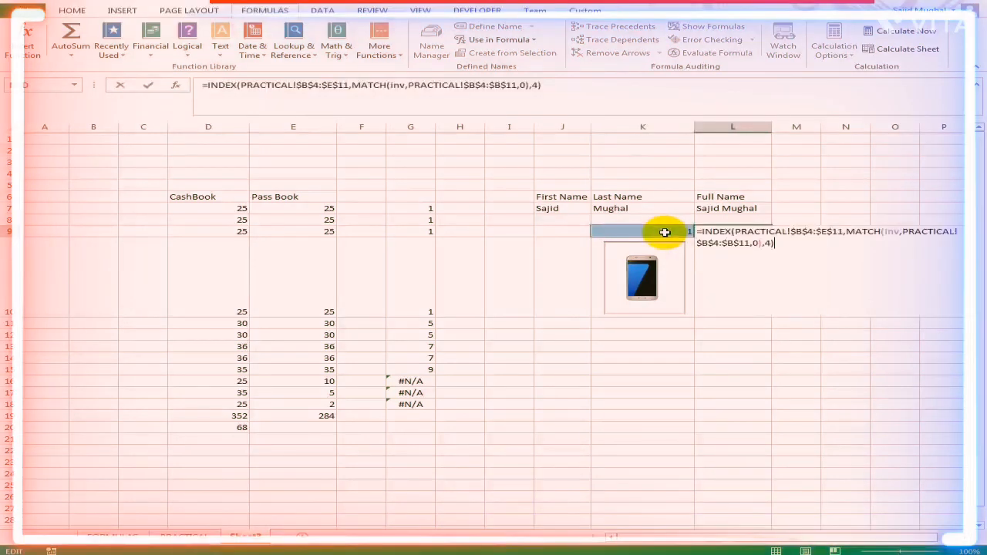
- Select the full INDEX and MATCH formula text in L9, cut it for reuse and leave the cell empty
key("shift+Up")
key("shift+Left")
key("shift+Left")
key("shift+Left")
key("shift+Left")
key("shift+Left")
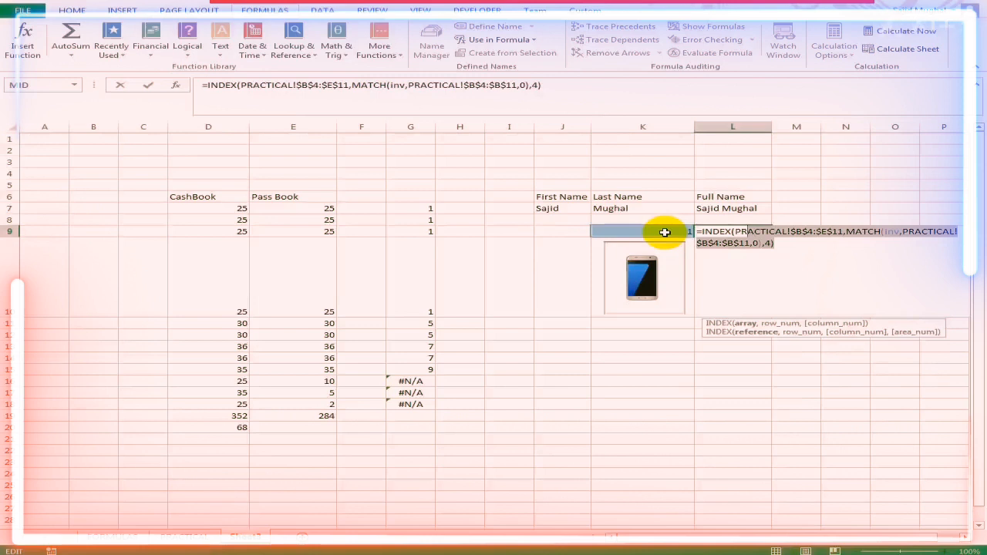
key("Escape")
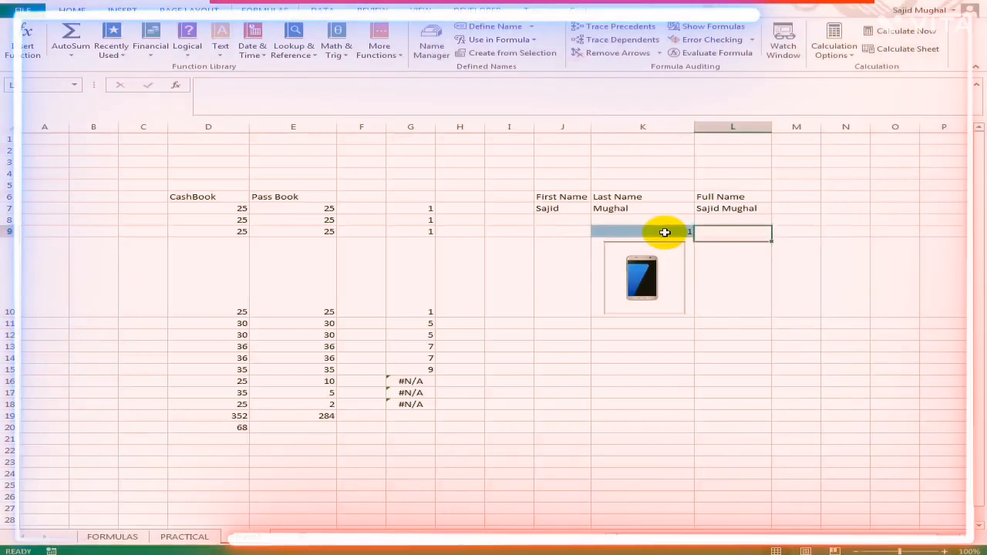
- Define a workbook-scope name imagel that refers to =INDEX(PRACTICAL!$B$4:$E$11,MATCH(inv,PRACTICAL!$B$4:$B$11,0),4)
left_click(434, 51)
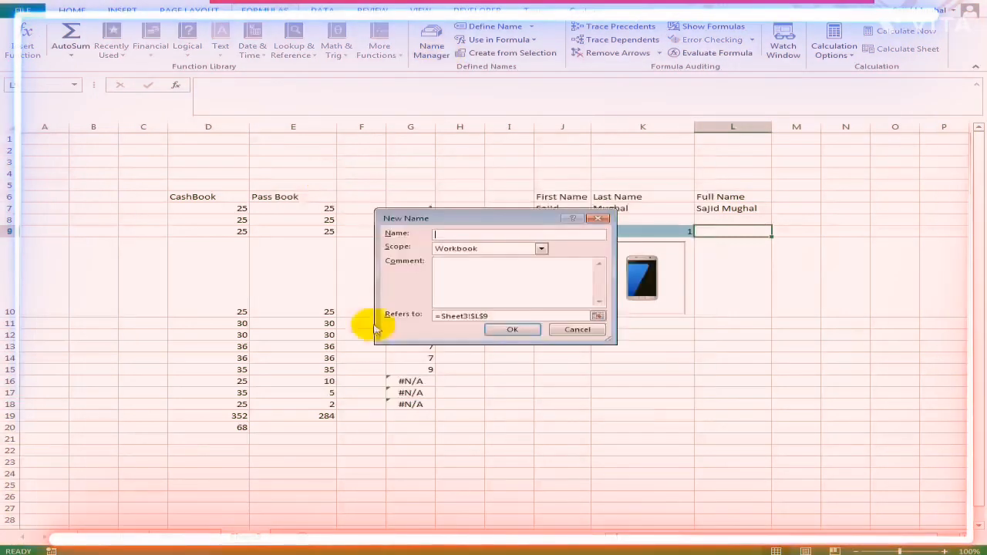
key("ctrl+v")
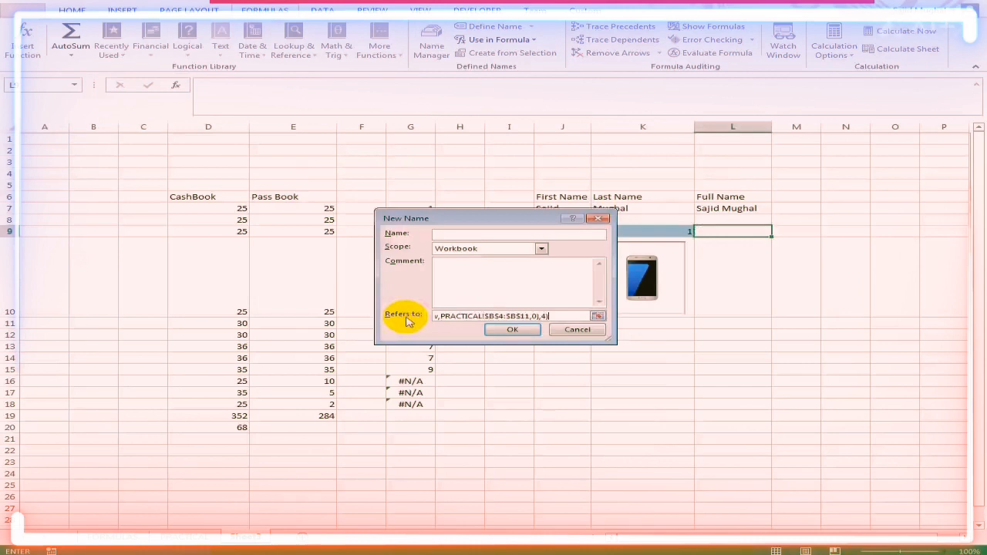
left_click(493, 234)
type("i")
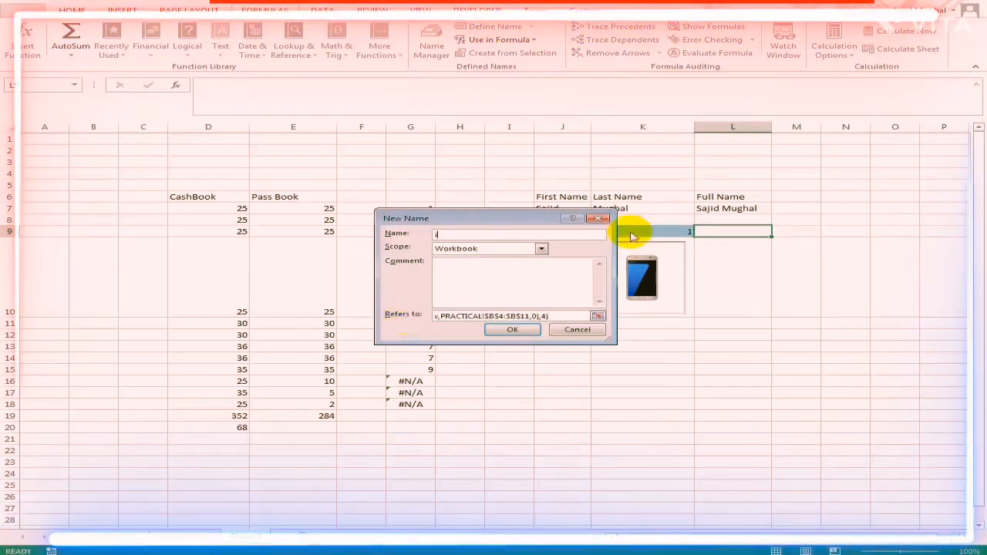
type("mage")
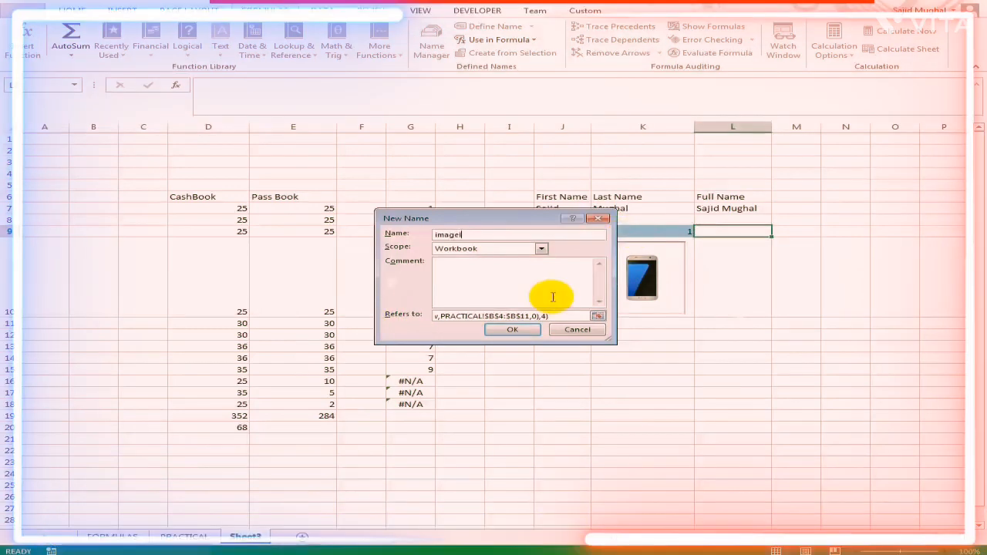
key("Return")
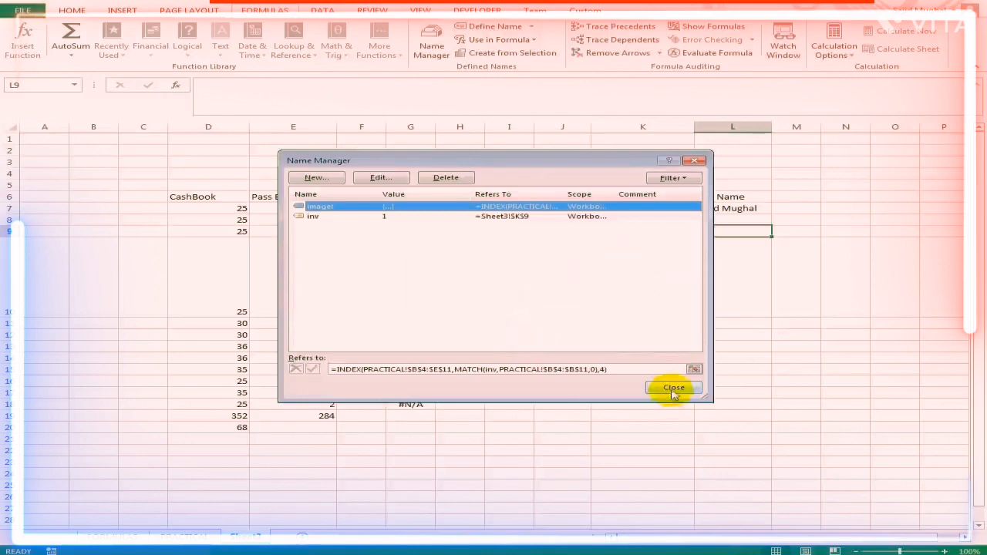
left_click(673, 388)
- Replace the phone picture's PRACTICAL!$E$4 reference with the defined name imagel, and select the lookup cell K9
left_click_drag(204, 86, 341, 88)
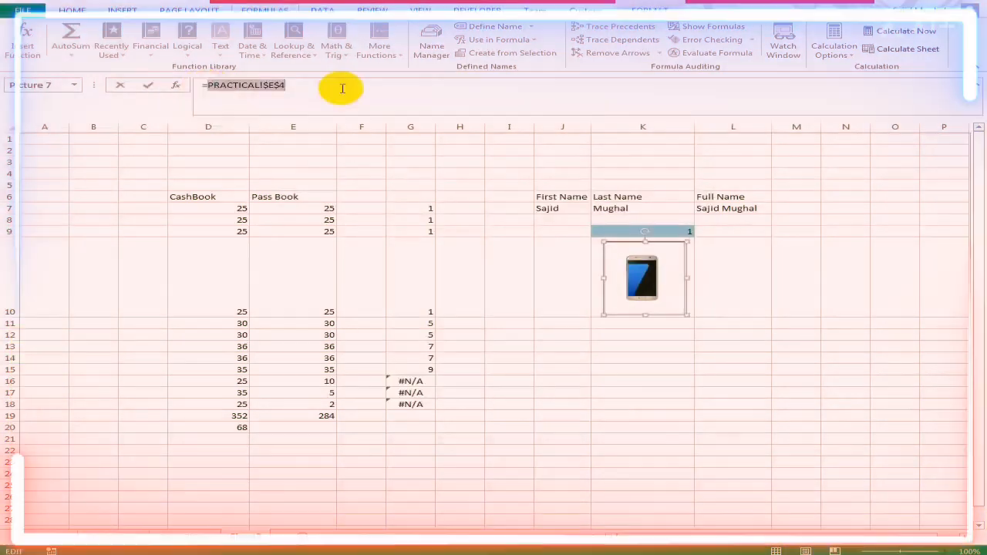
type("im")
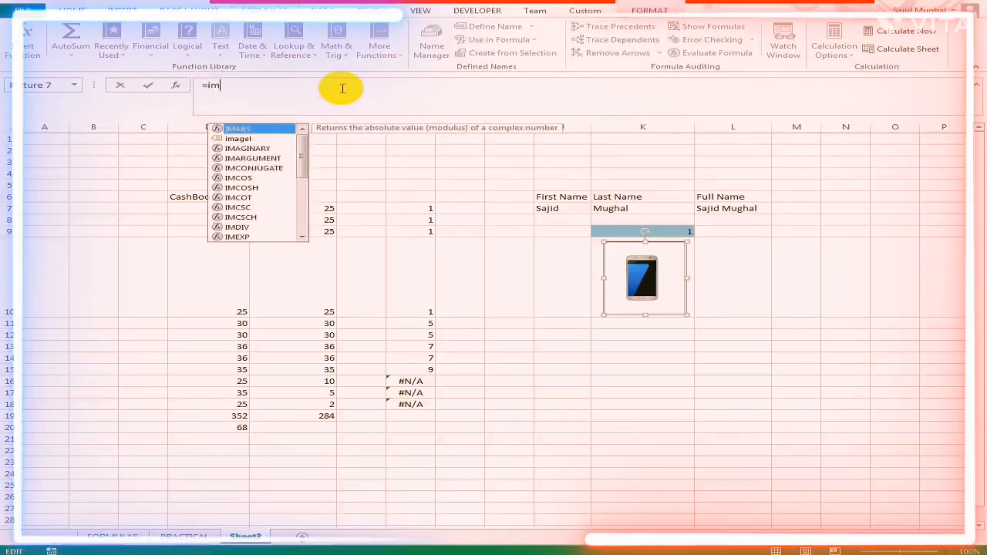
double_click(240, 139)
key("Return")
left_click(361, 185)
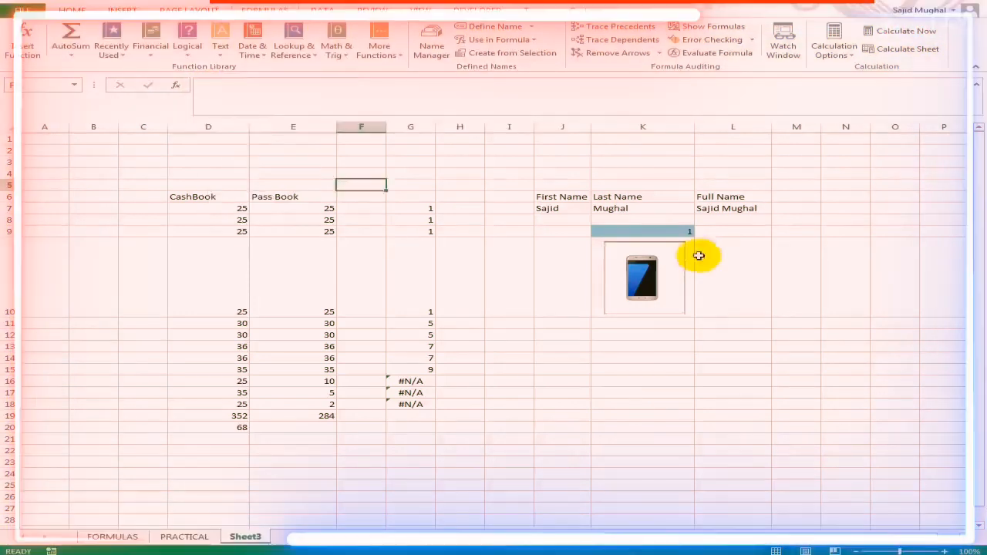
left_click(670, 231)
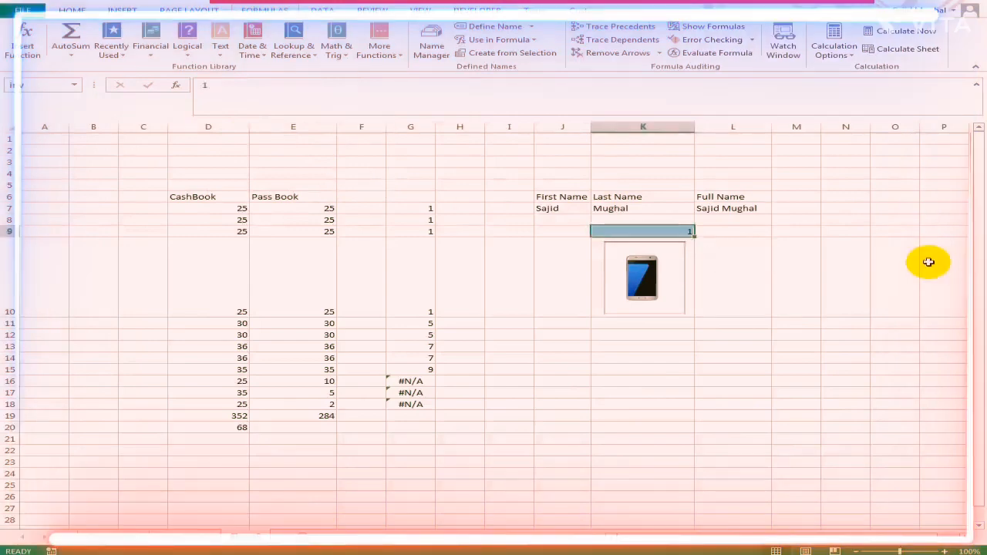